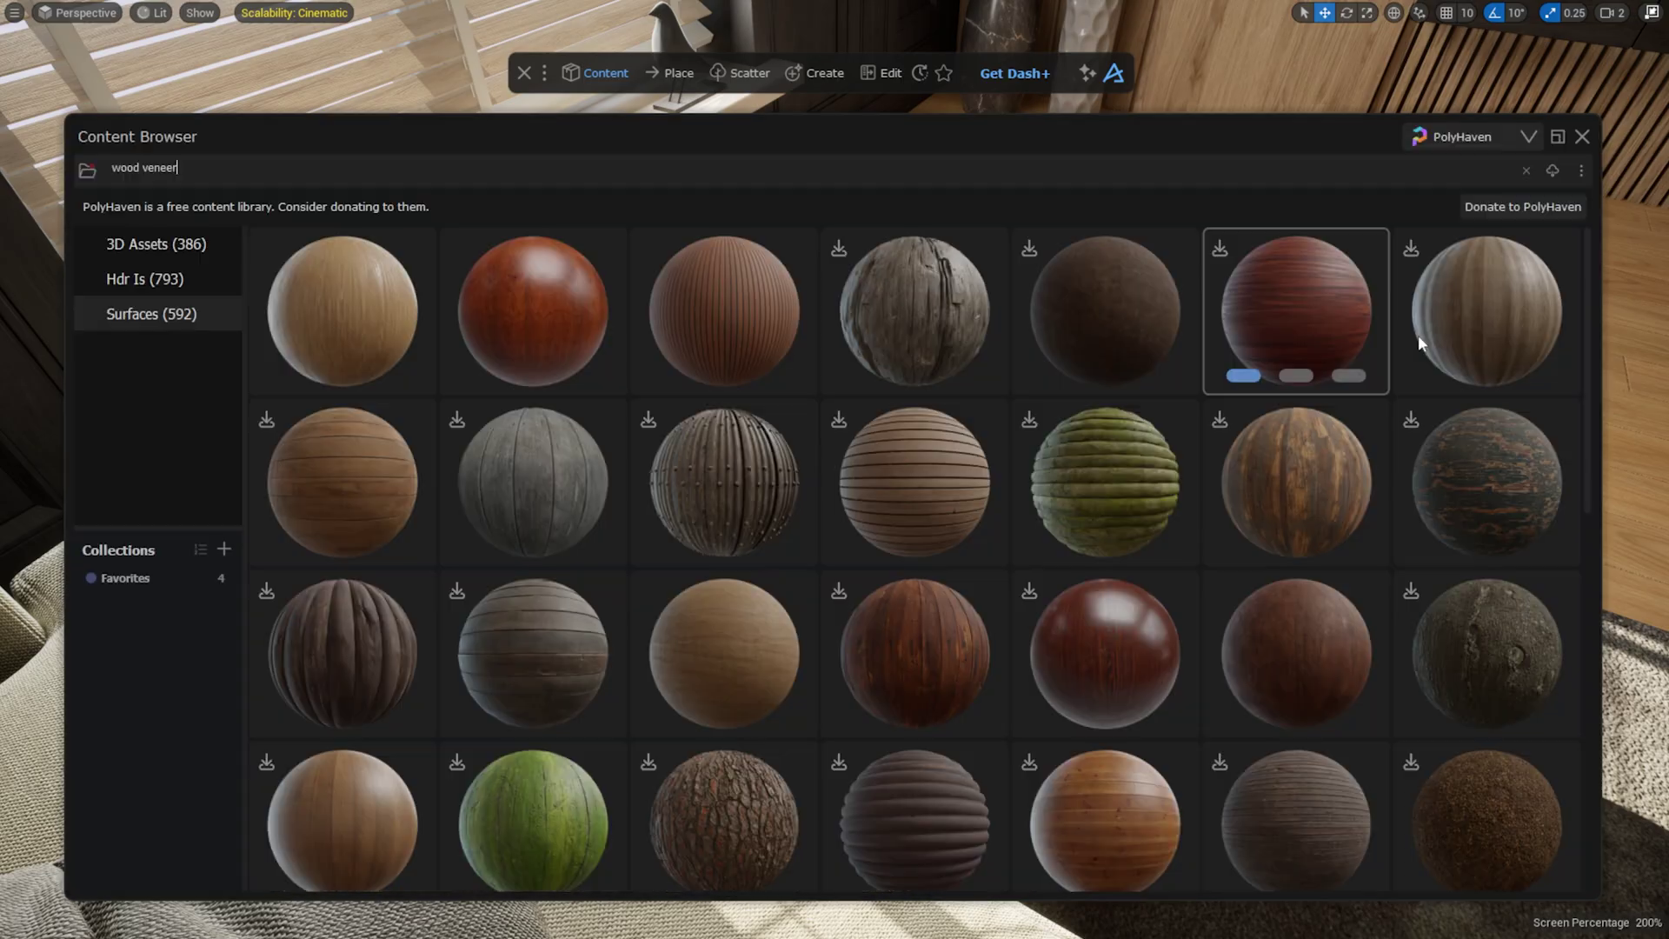
Narrow the Content Browser and apply the reddish and light wood veneer surfaces in turn to the light round coffee table
left_click_drag(1597, 383, 468, 379)
left_click(522, 340)
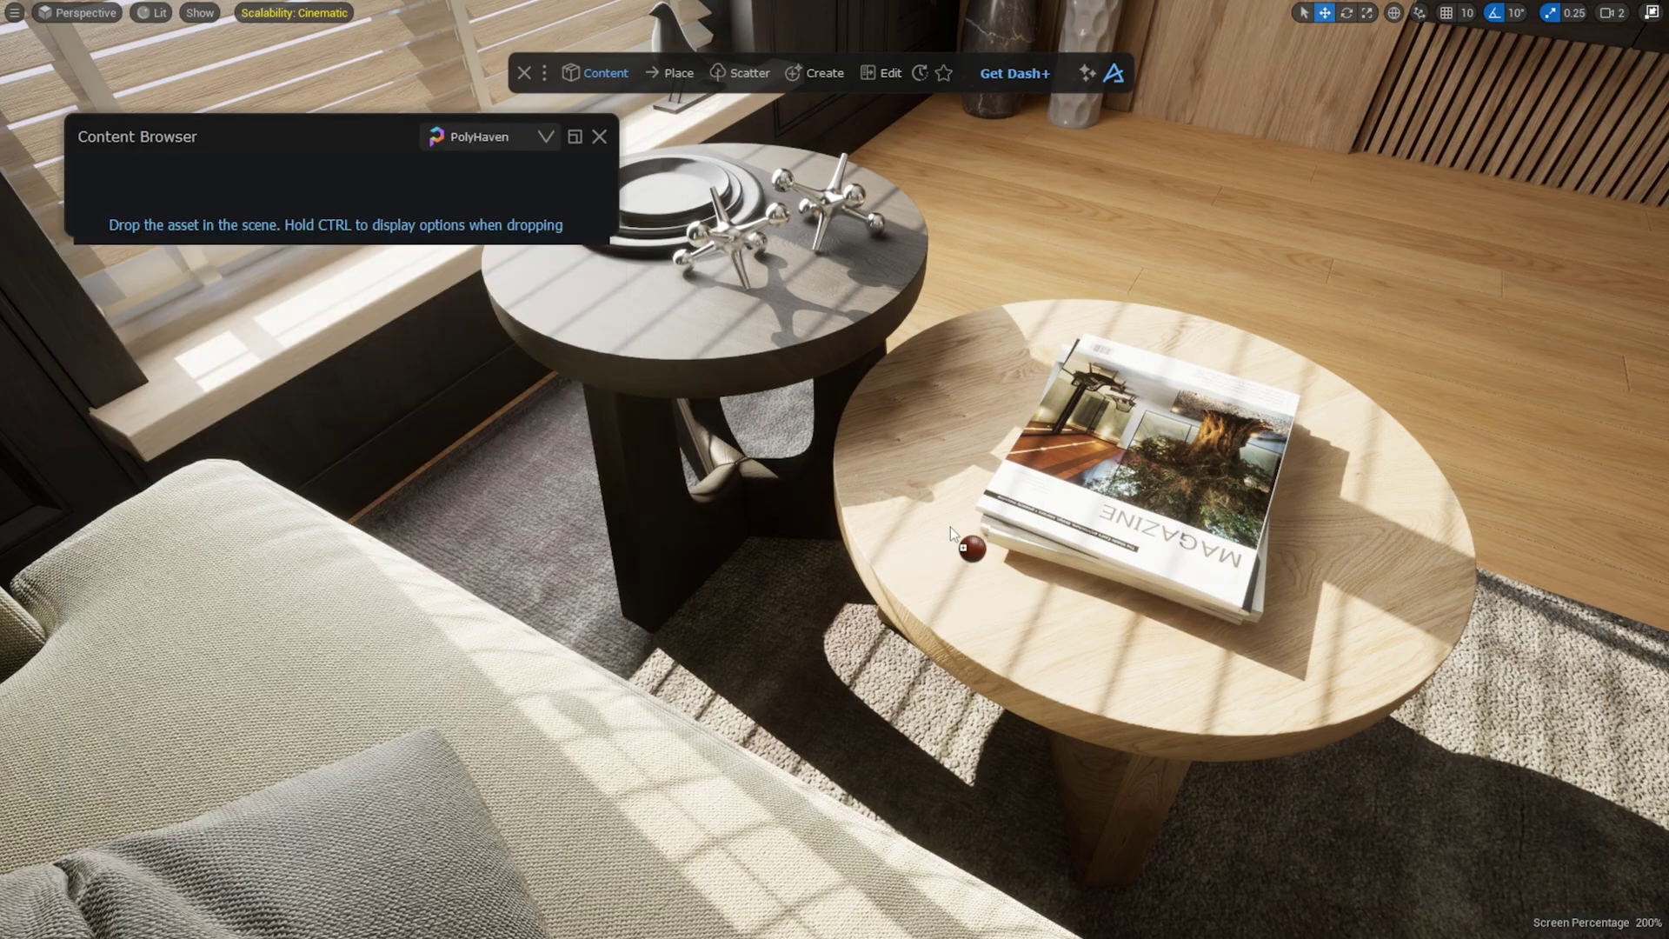
left_click(939, 530)
left_click(333, 353)
left_click(924, 532)
scroll(524, 387, "down", 5)
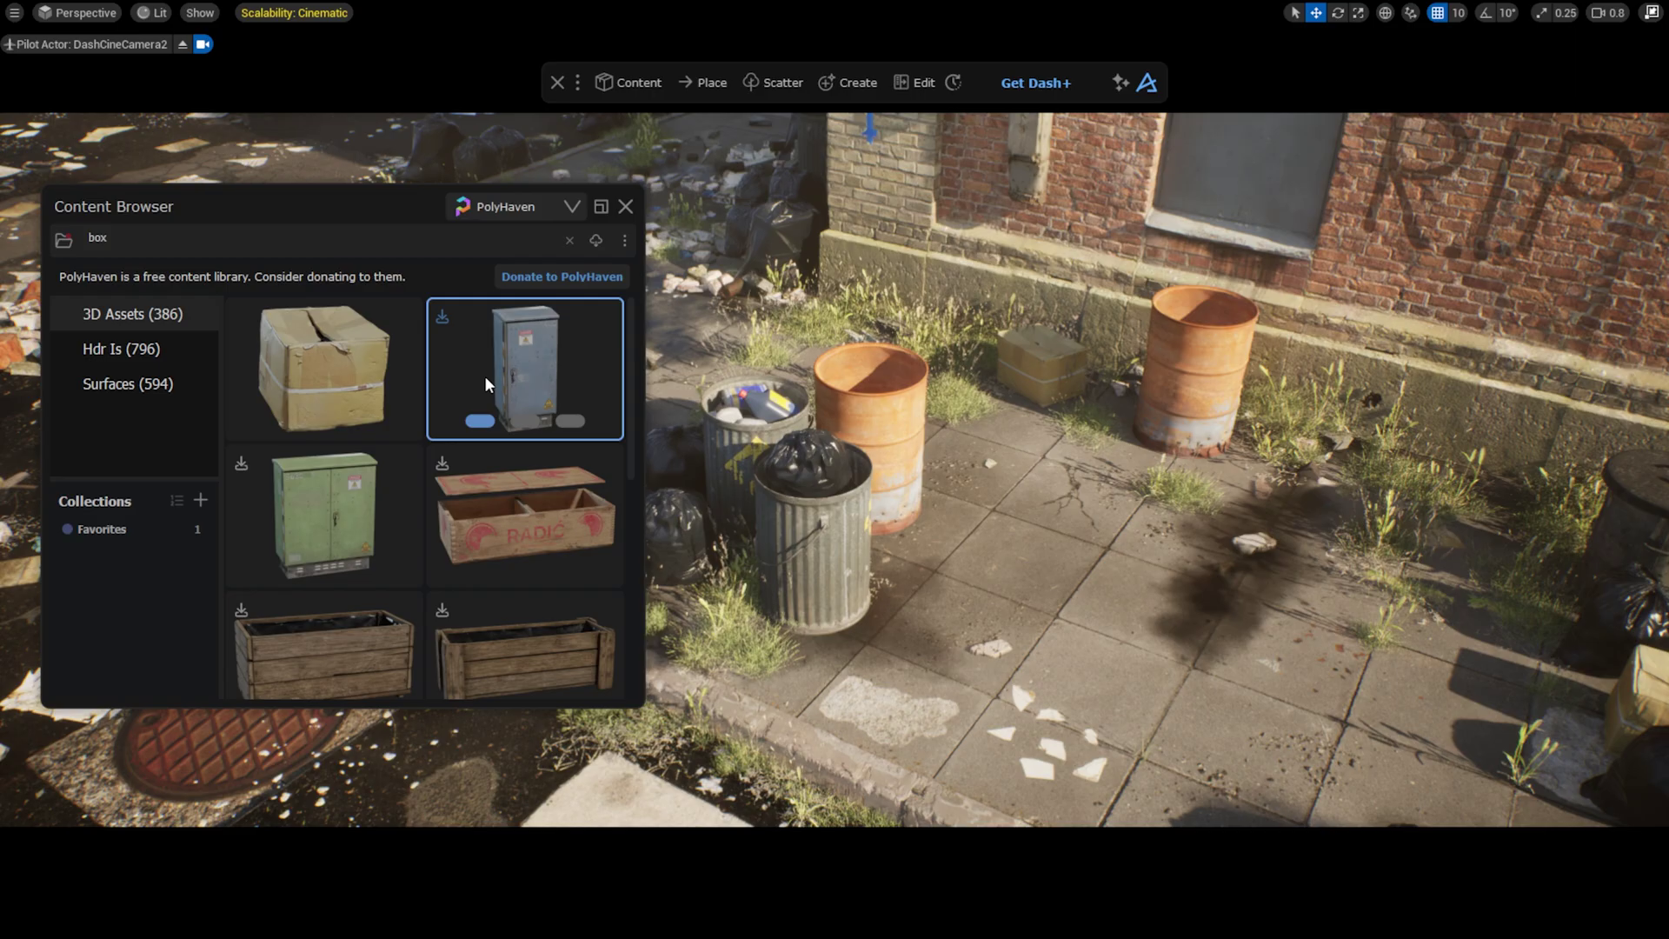
Place the blue electrical cabinet by the brick wall and the covered car on the street as 3D assets
left_click_drag(486, 385, 1478, 487)
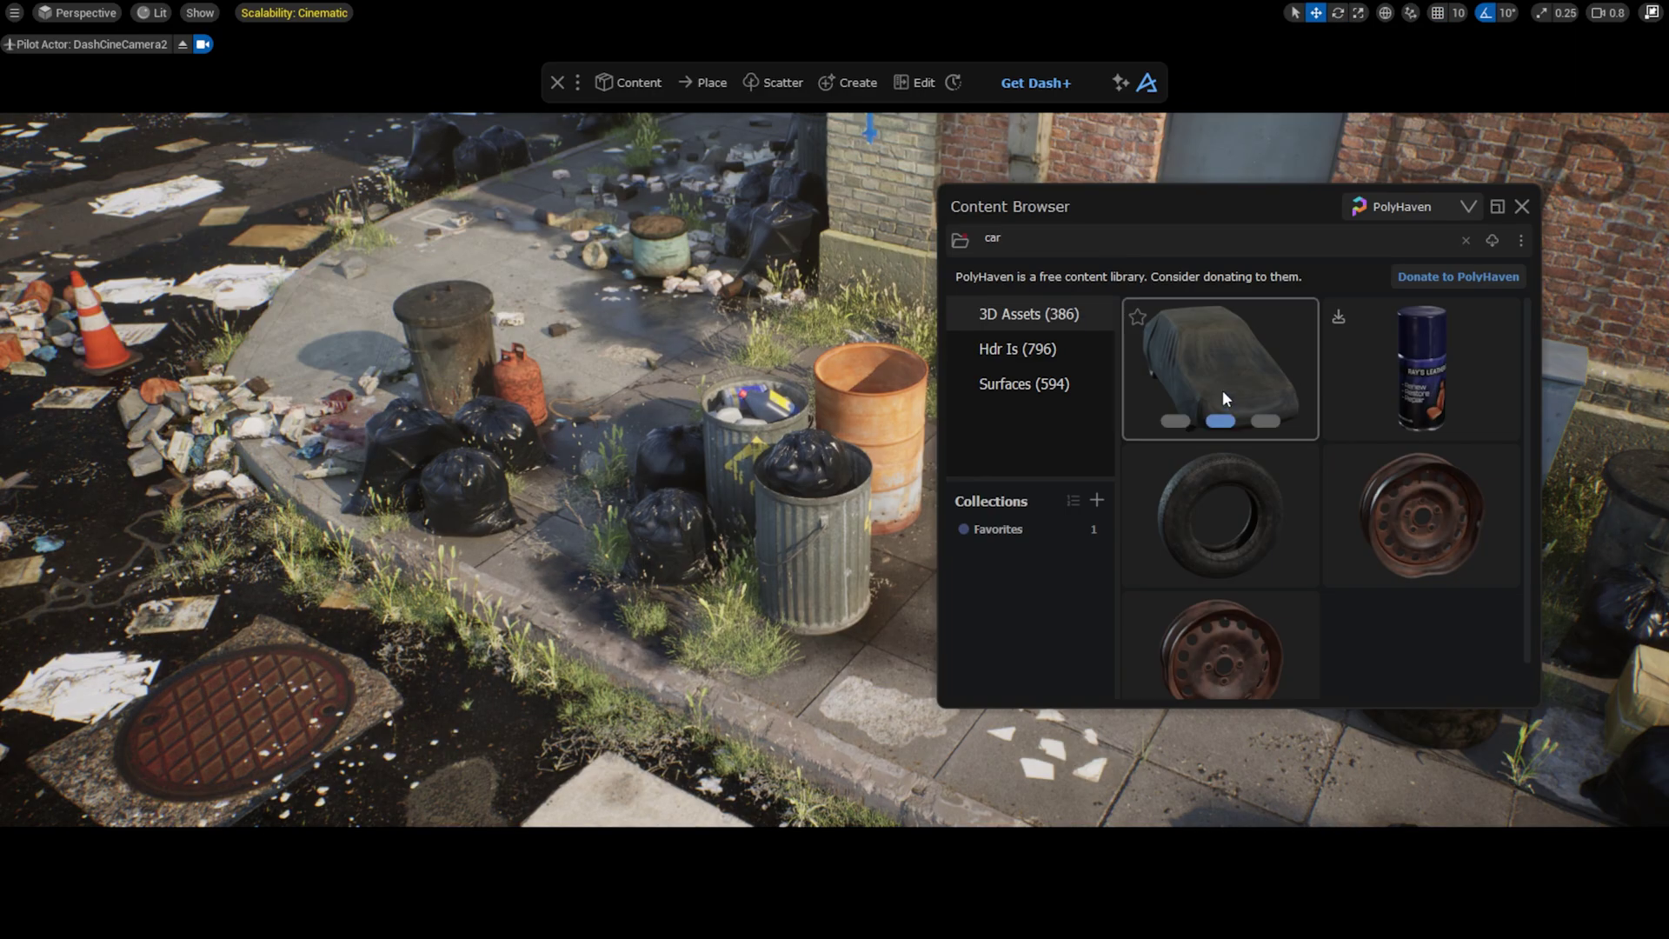
left_click_drag(1222, 396, 196, 208)
key("e")
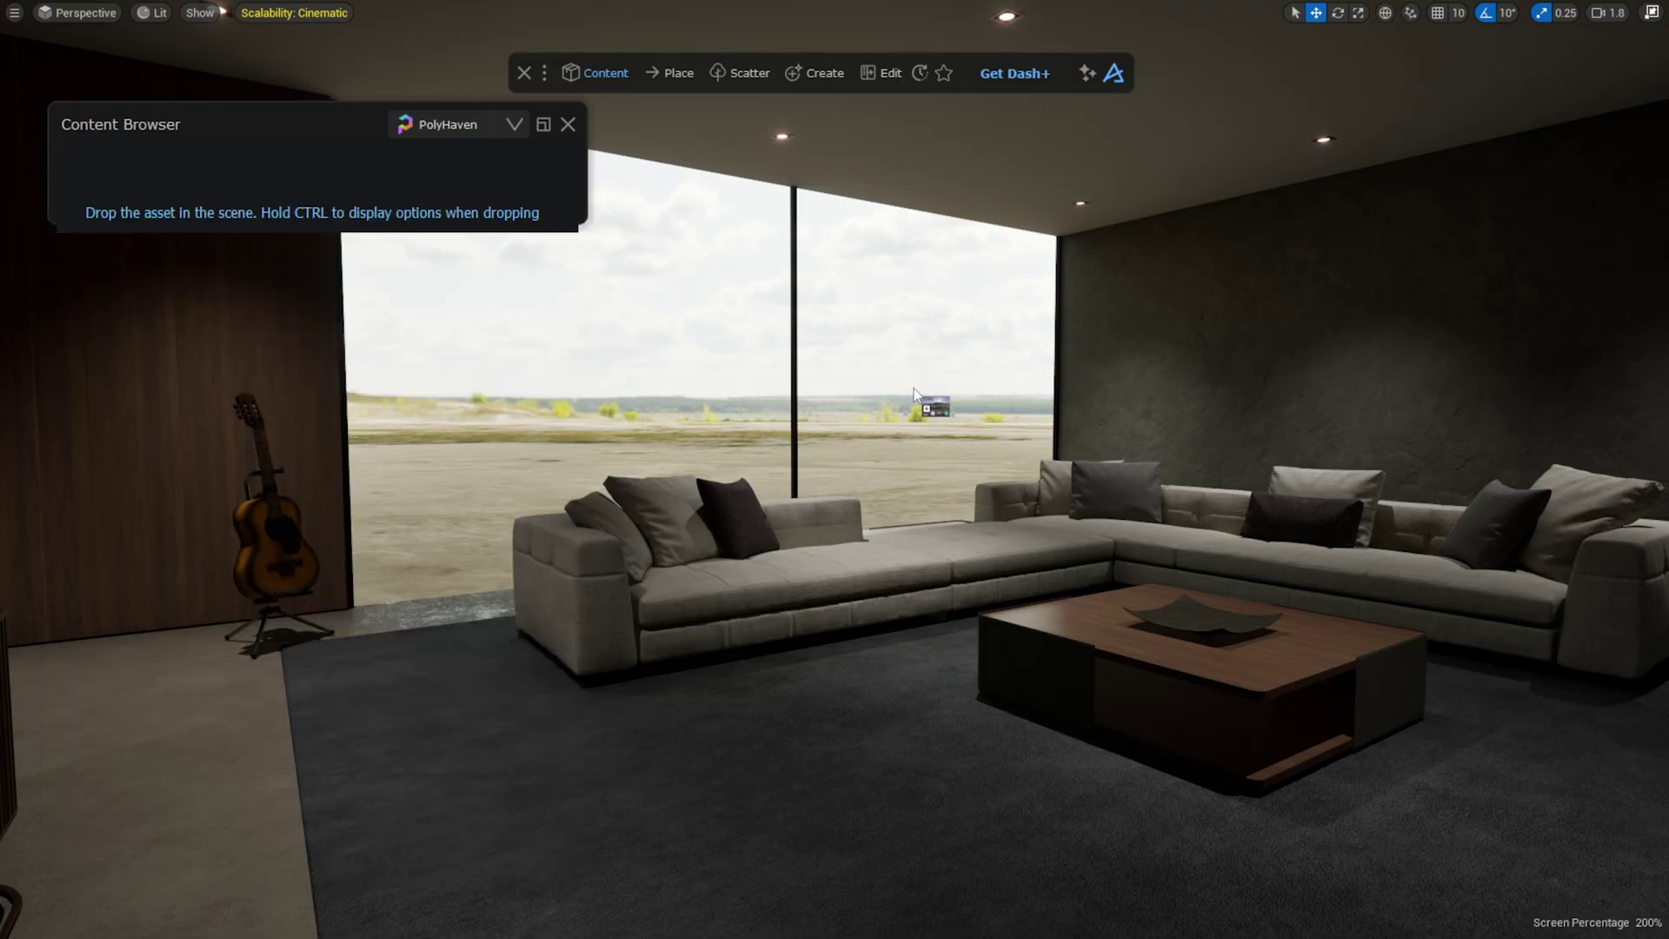
Apply outdoor HDRIs from the library as the backdrop of the living-room scene
left_click(353, 457)
scroll(407, 628, "down", 1)
left_click_drag(407, 628, 900, 412)
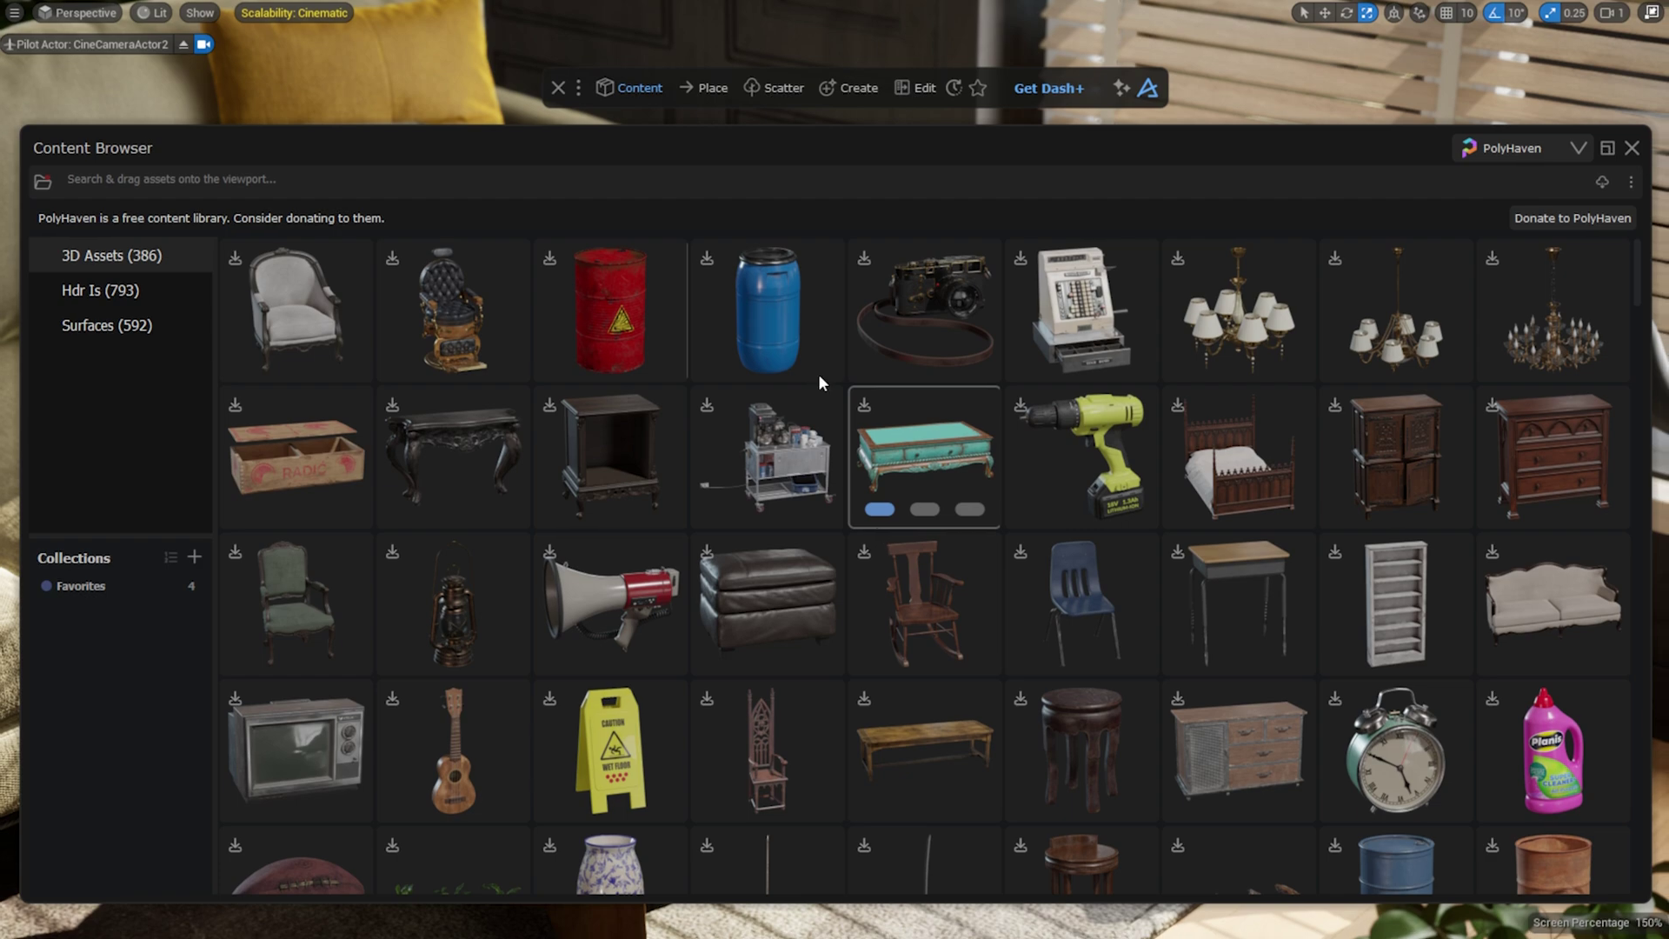
Browse the PolyHaven 3D assets and narrow the Content Browser to uncover the coffee tables
scroll(798, 577, "down", 5)
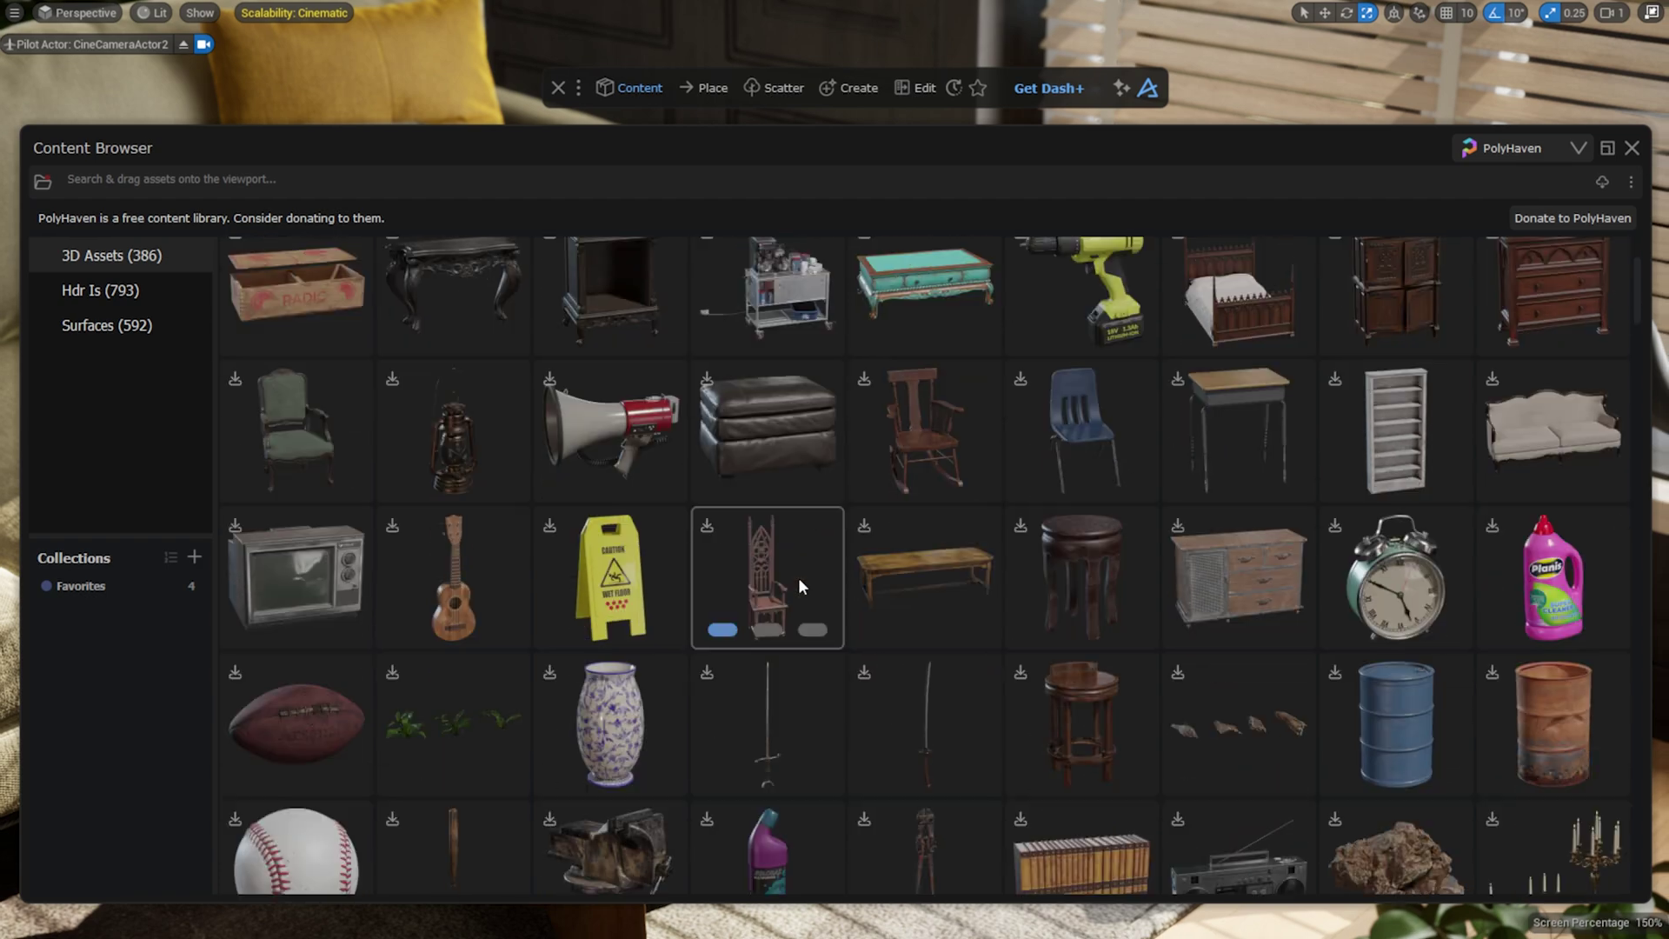
scroll(798, 578, "down", 15)
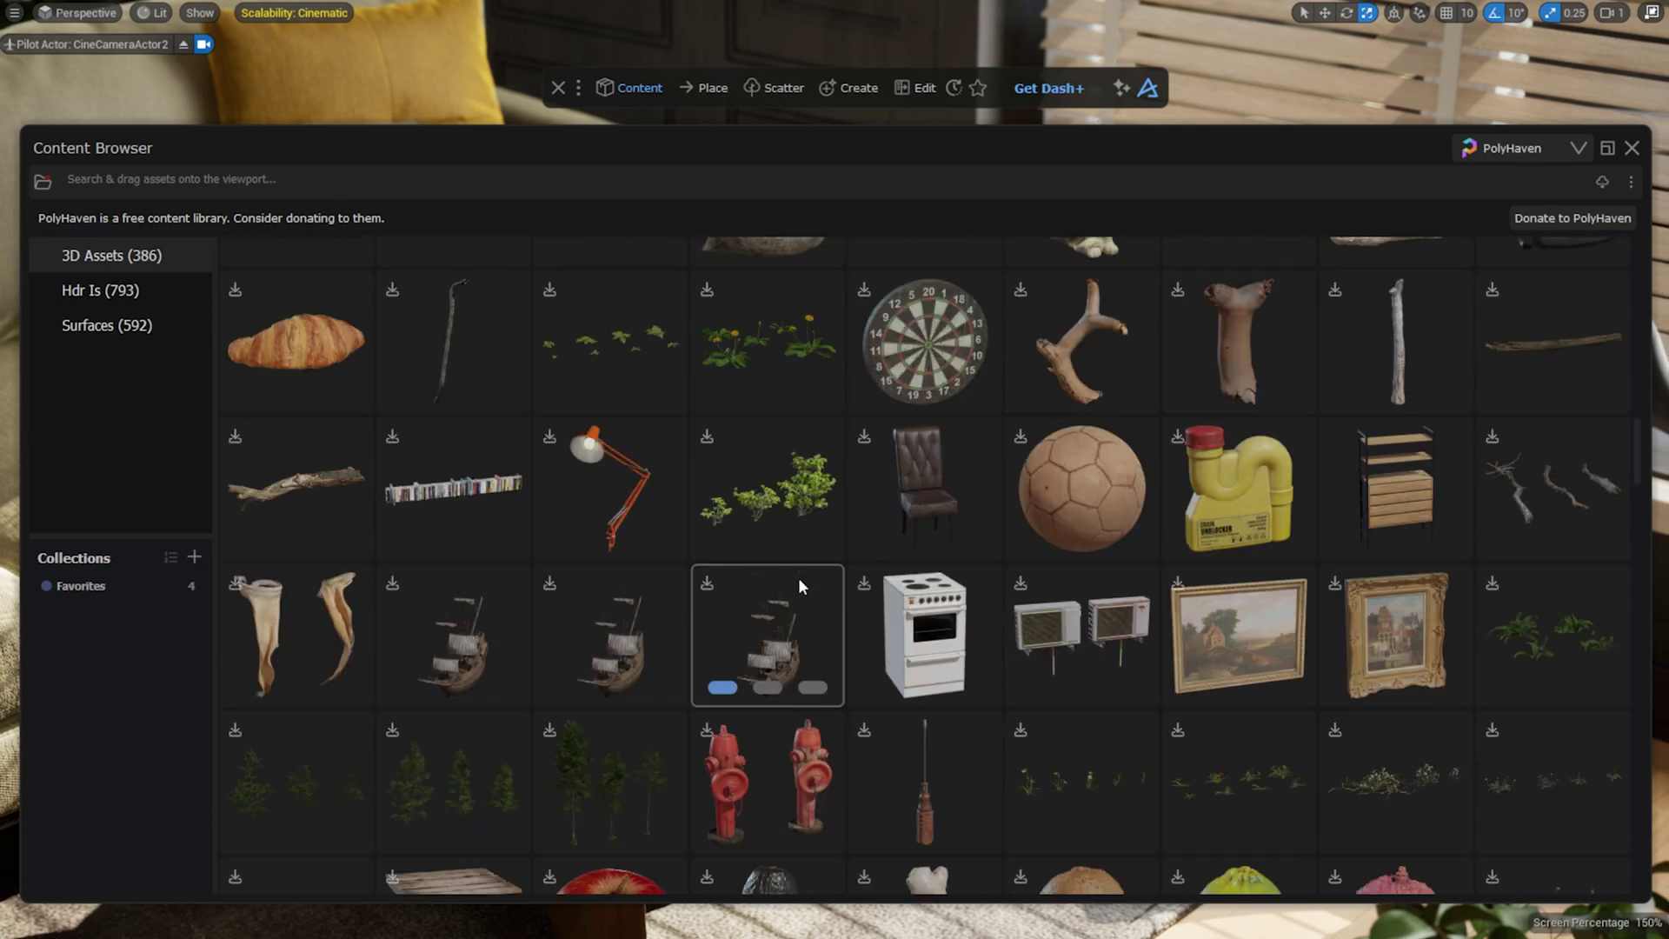
left_click_drag(19, 324, 1135, 266)
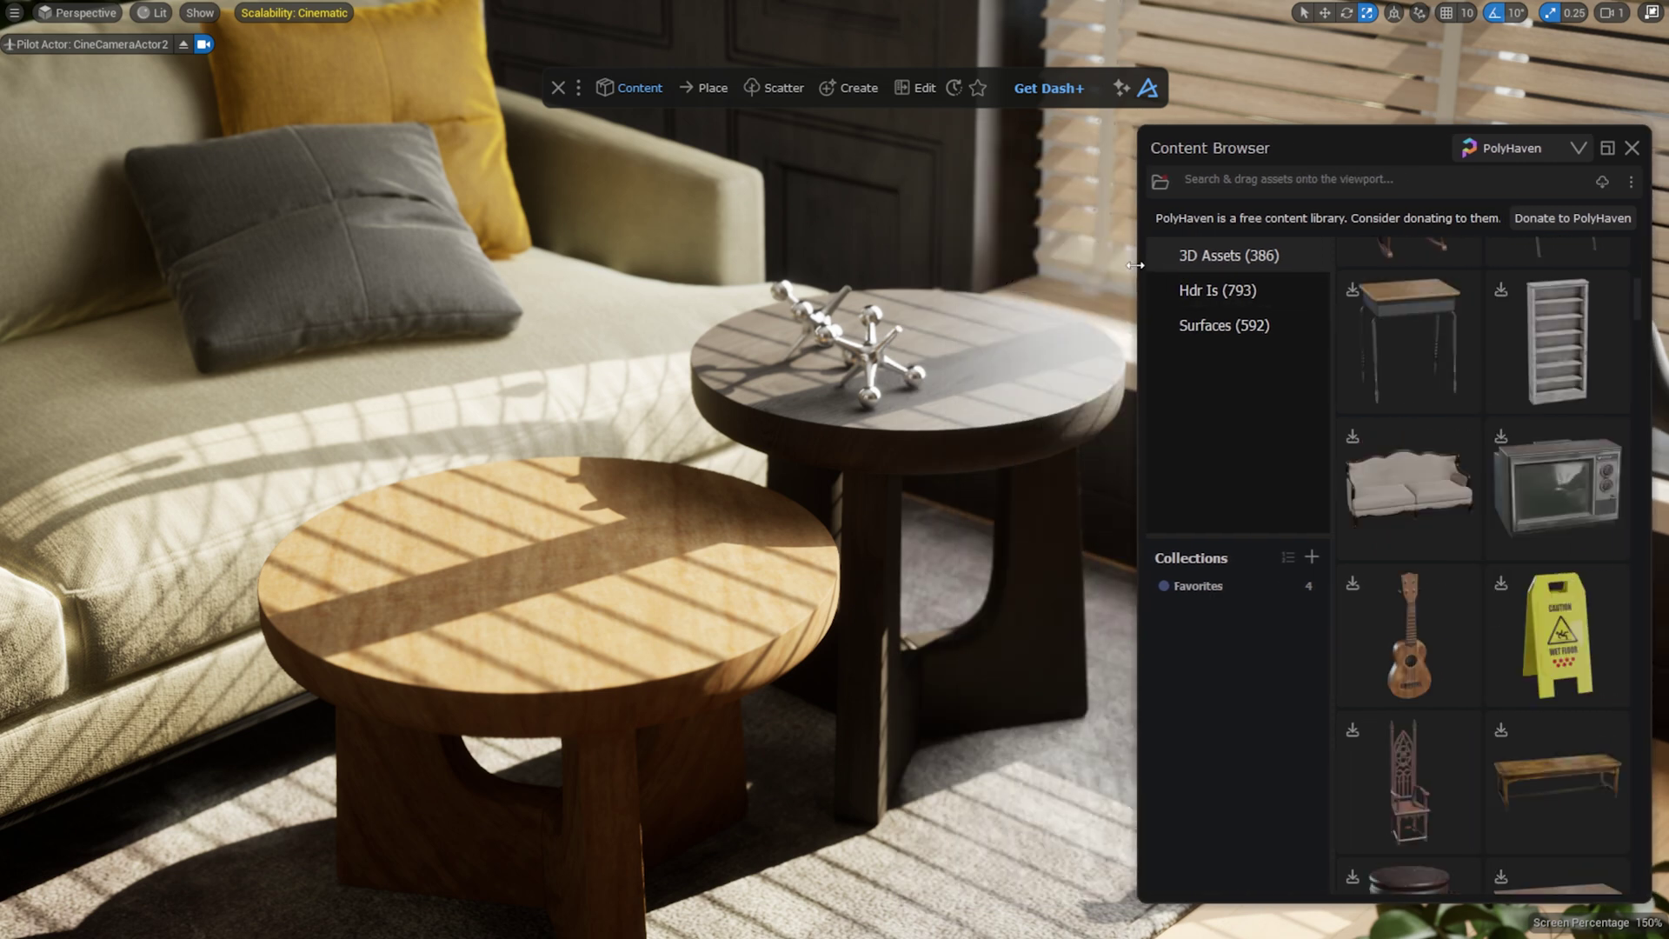
Search the 3D assets for "green" and refine the search to "green plant"
left_click(1371, 177)
type("green")
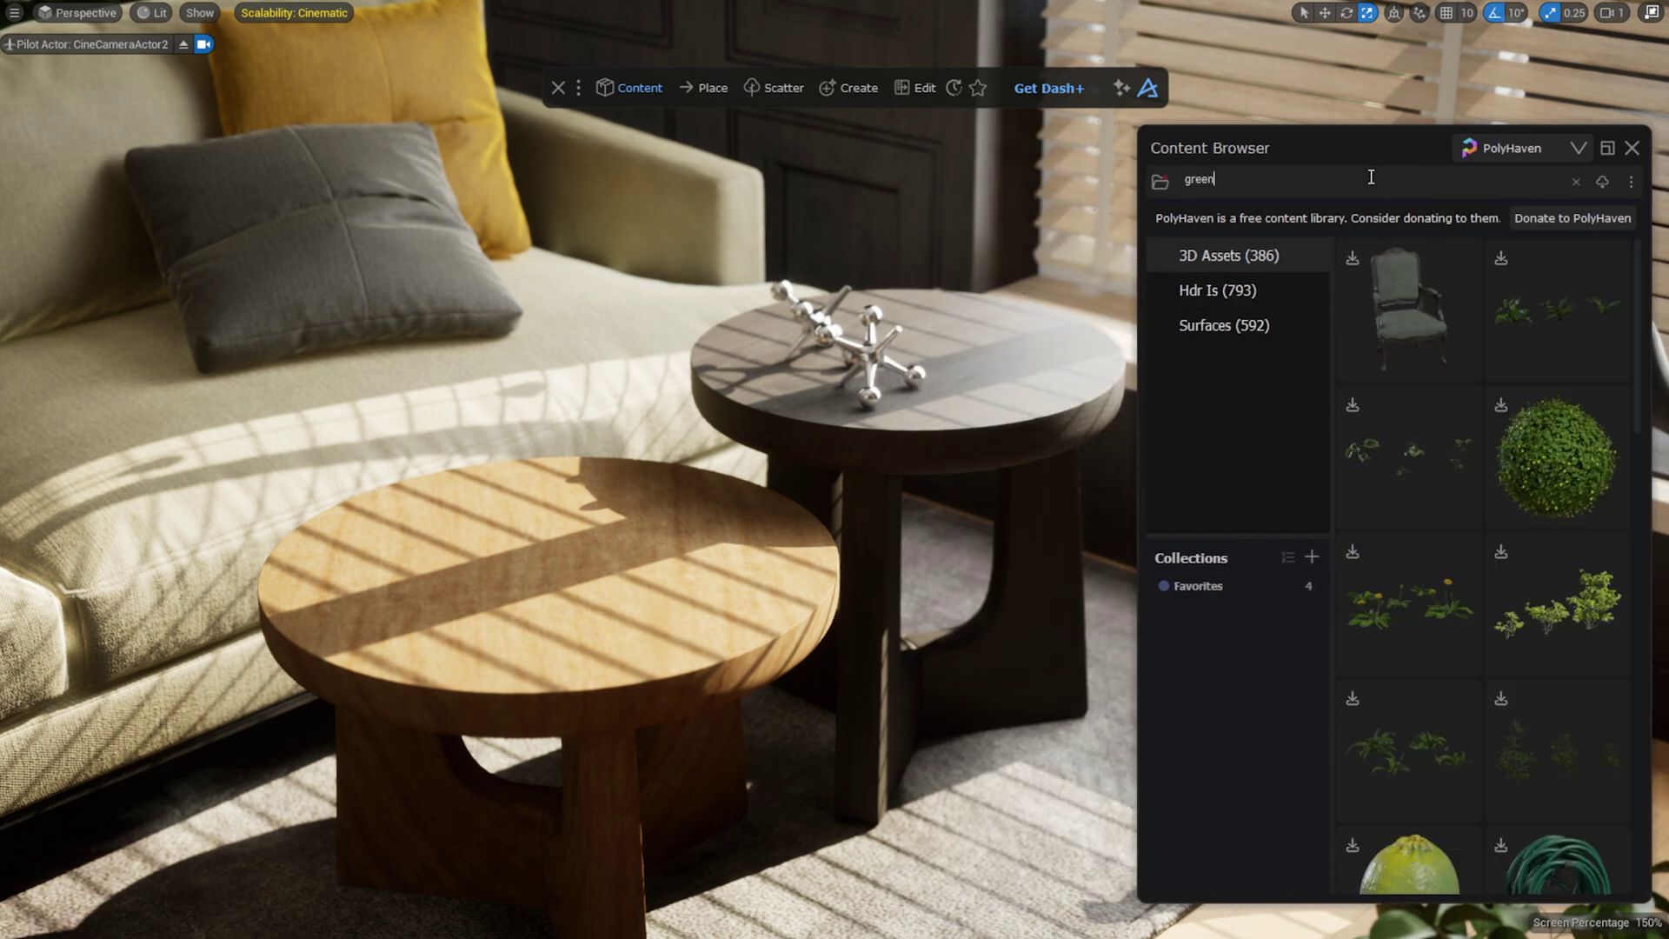
scroll(1487, 404, "down", 5)
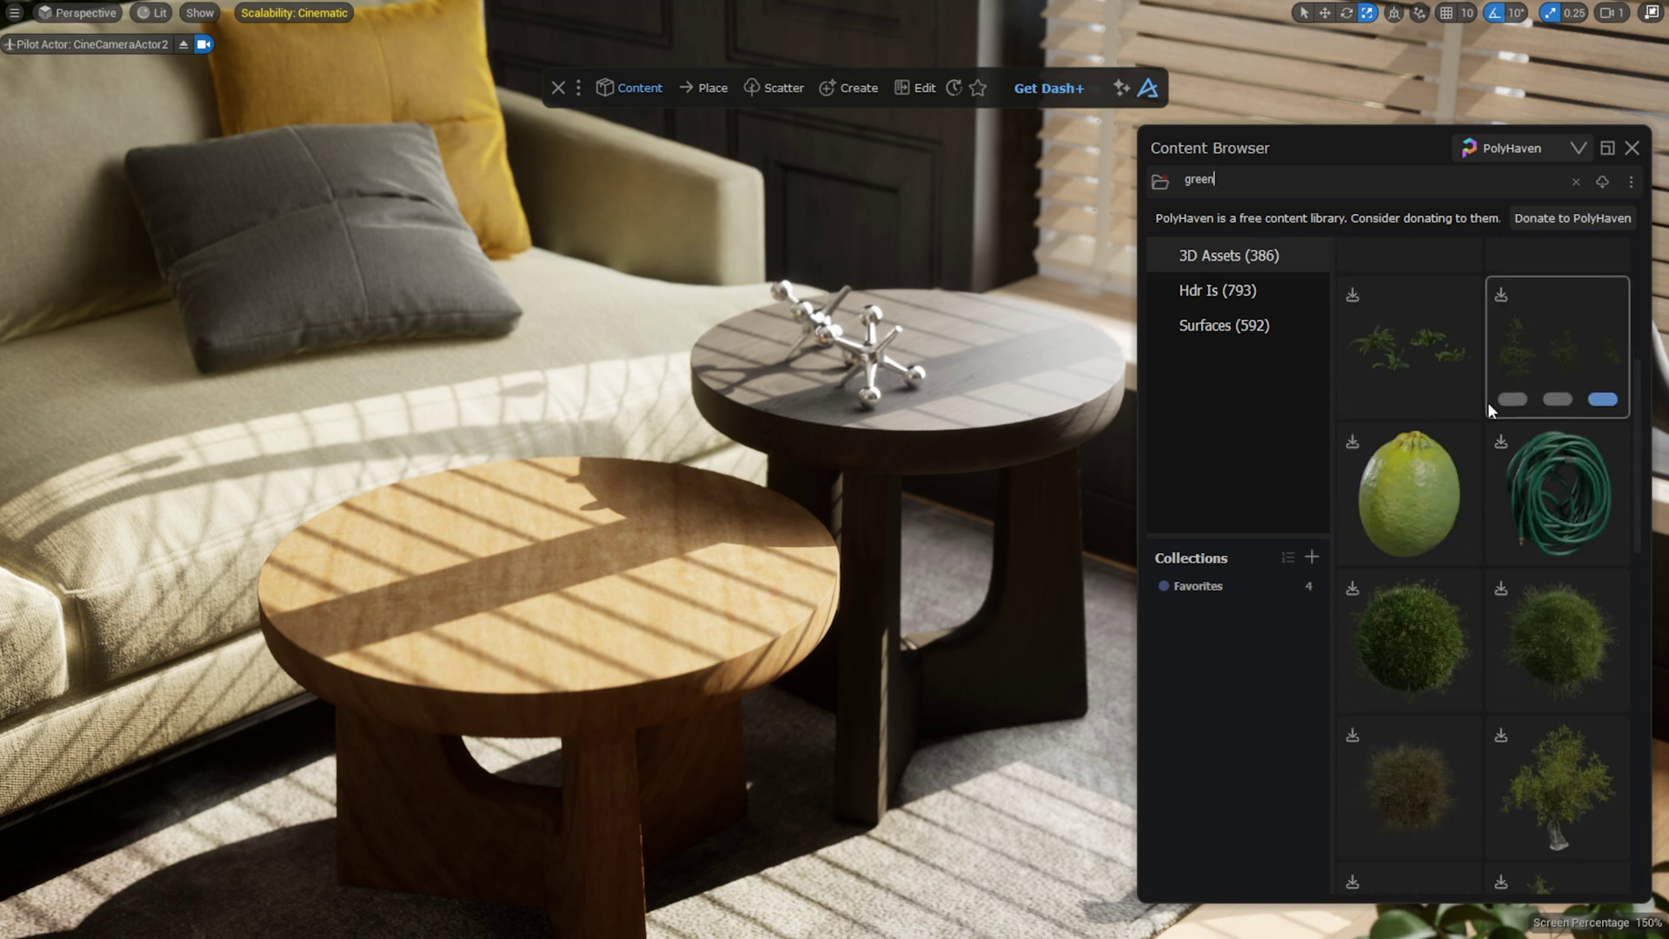
scroll(1488, 382, "up", 5)
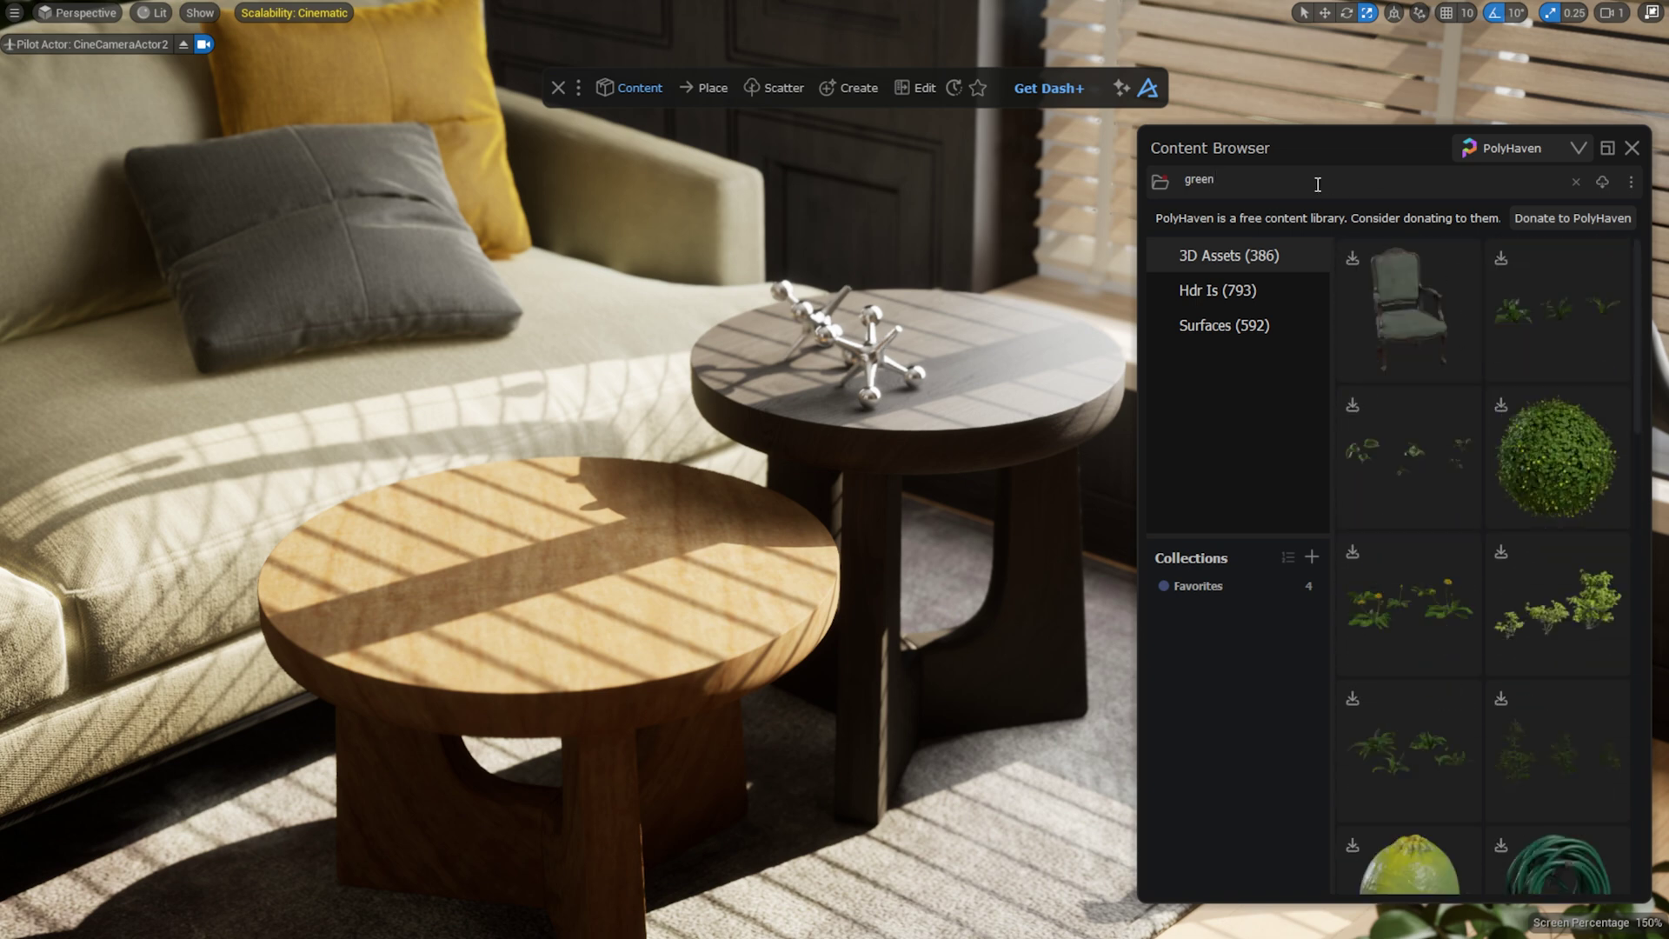
type("plant")
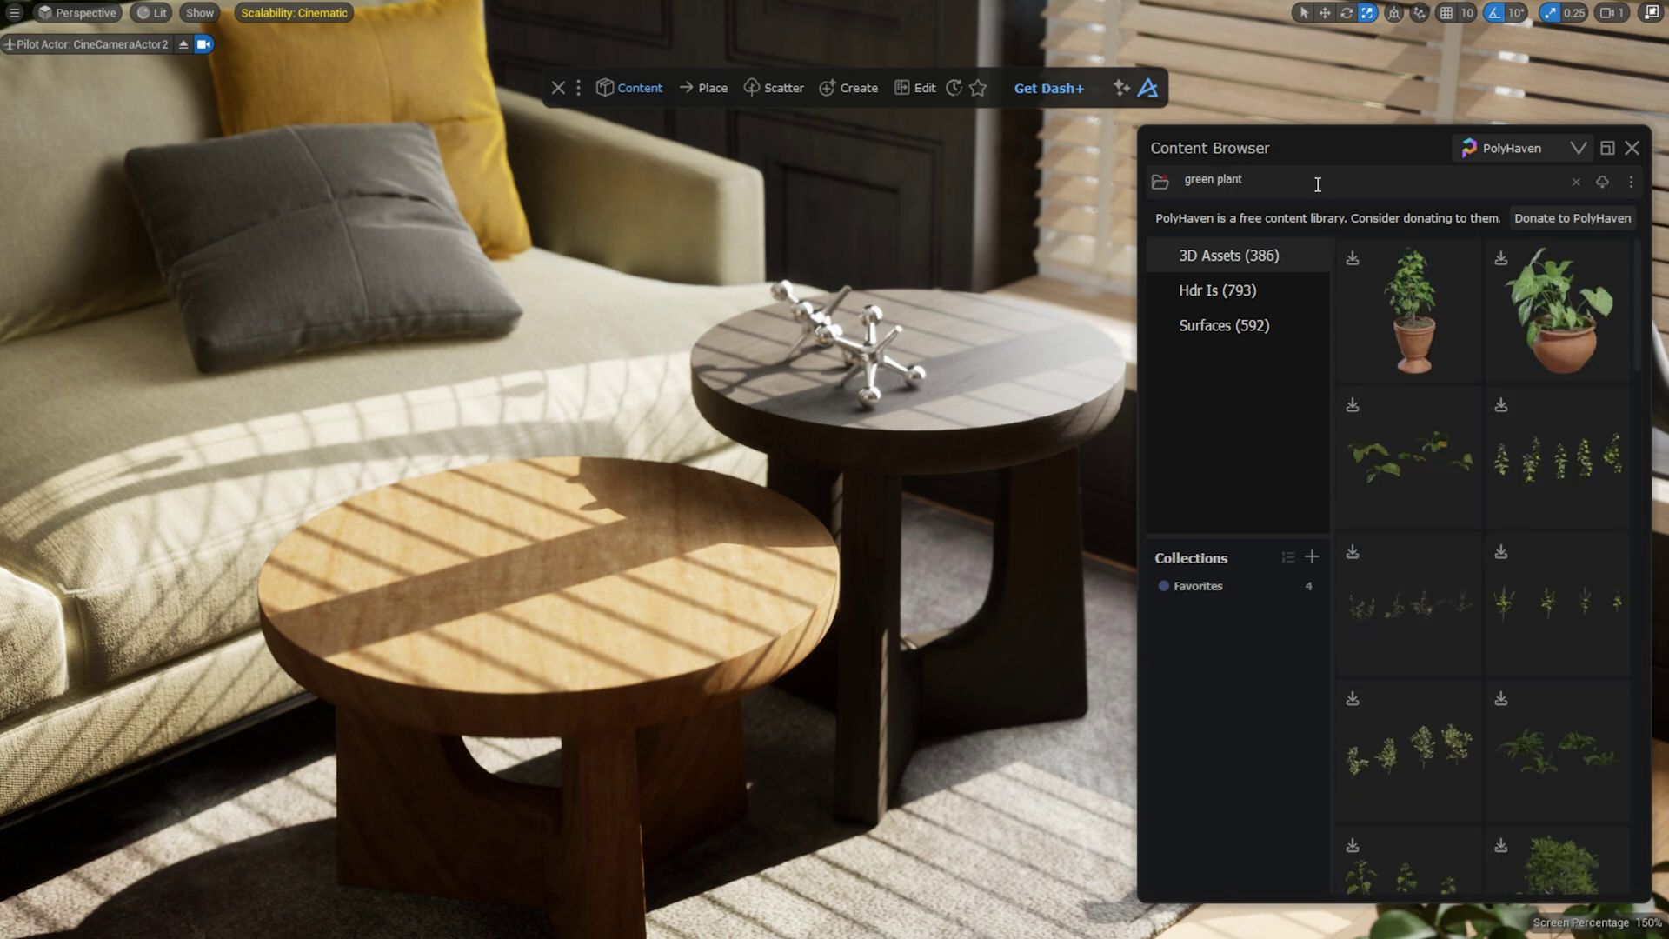
Place the succulent in the white pot on the dark round side table behind the metal ornament
scroll(1494, 369, "down", 10)
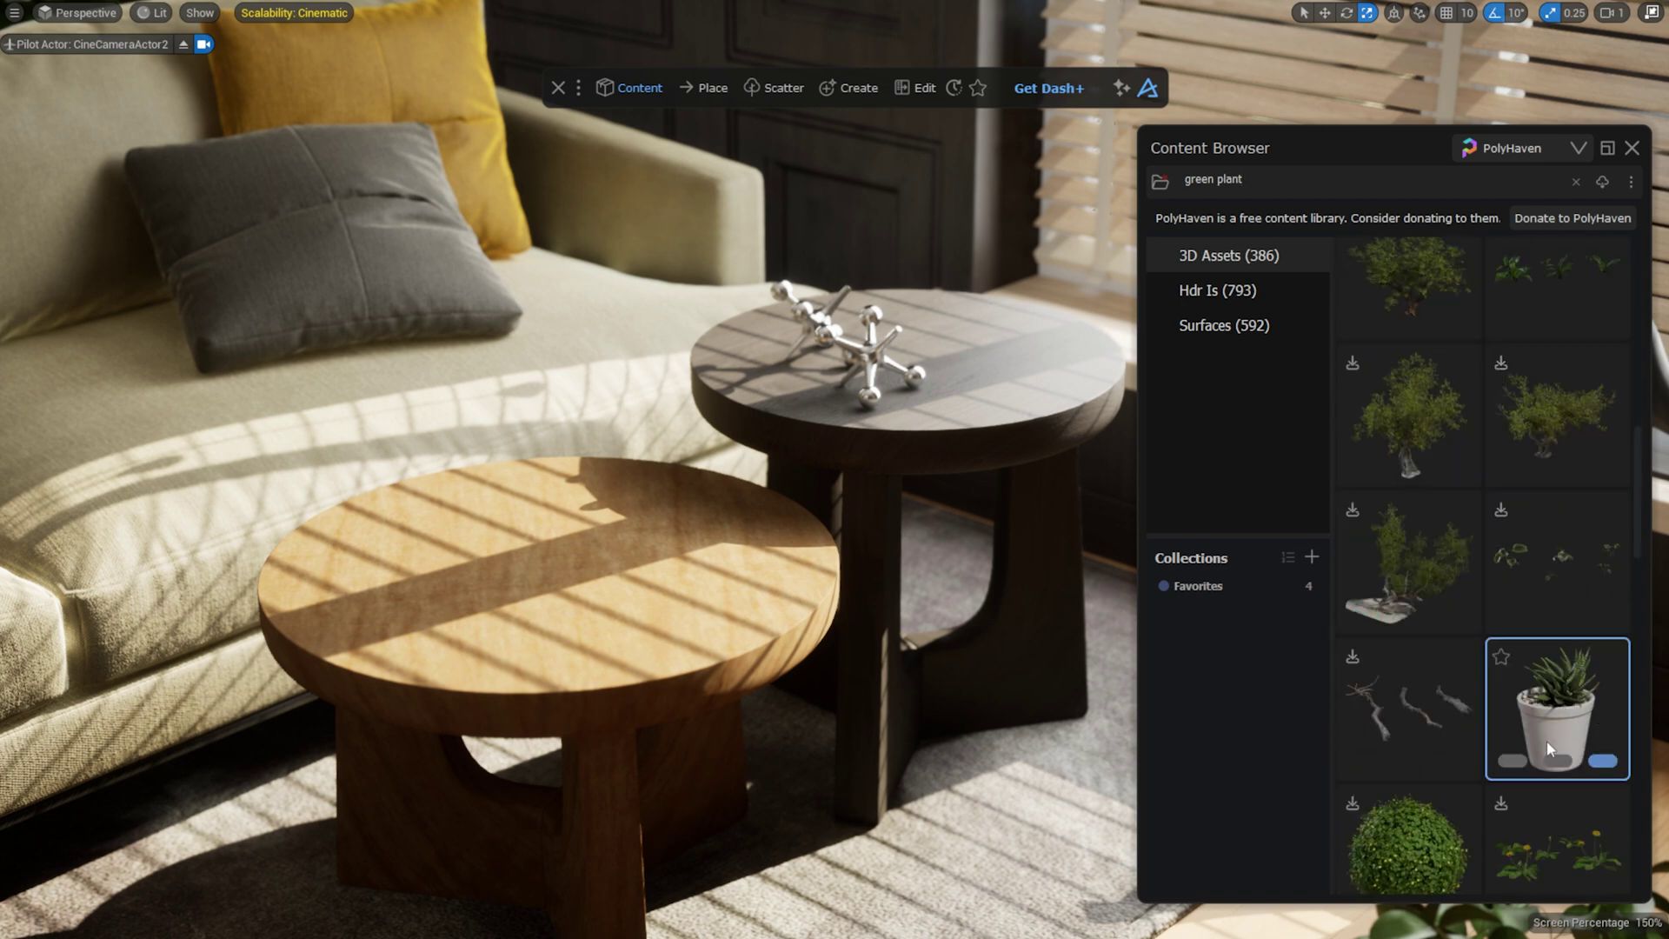
left_click_drag(1523, 767, 964, 369)
key("e")
key("Escape")
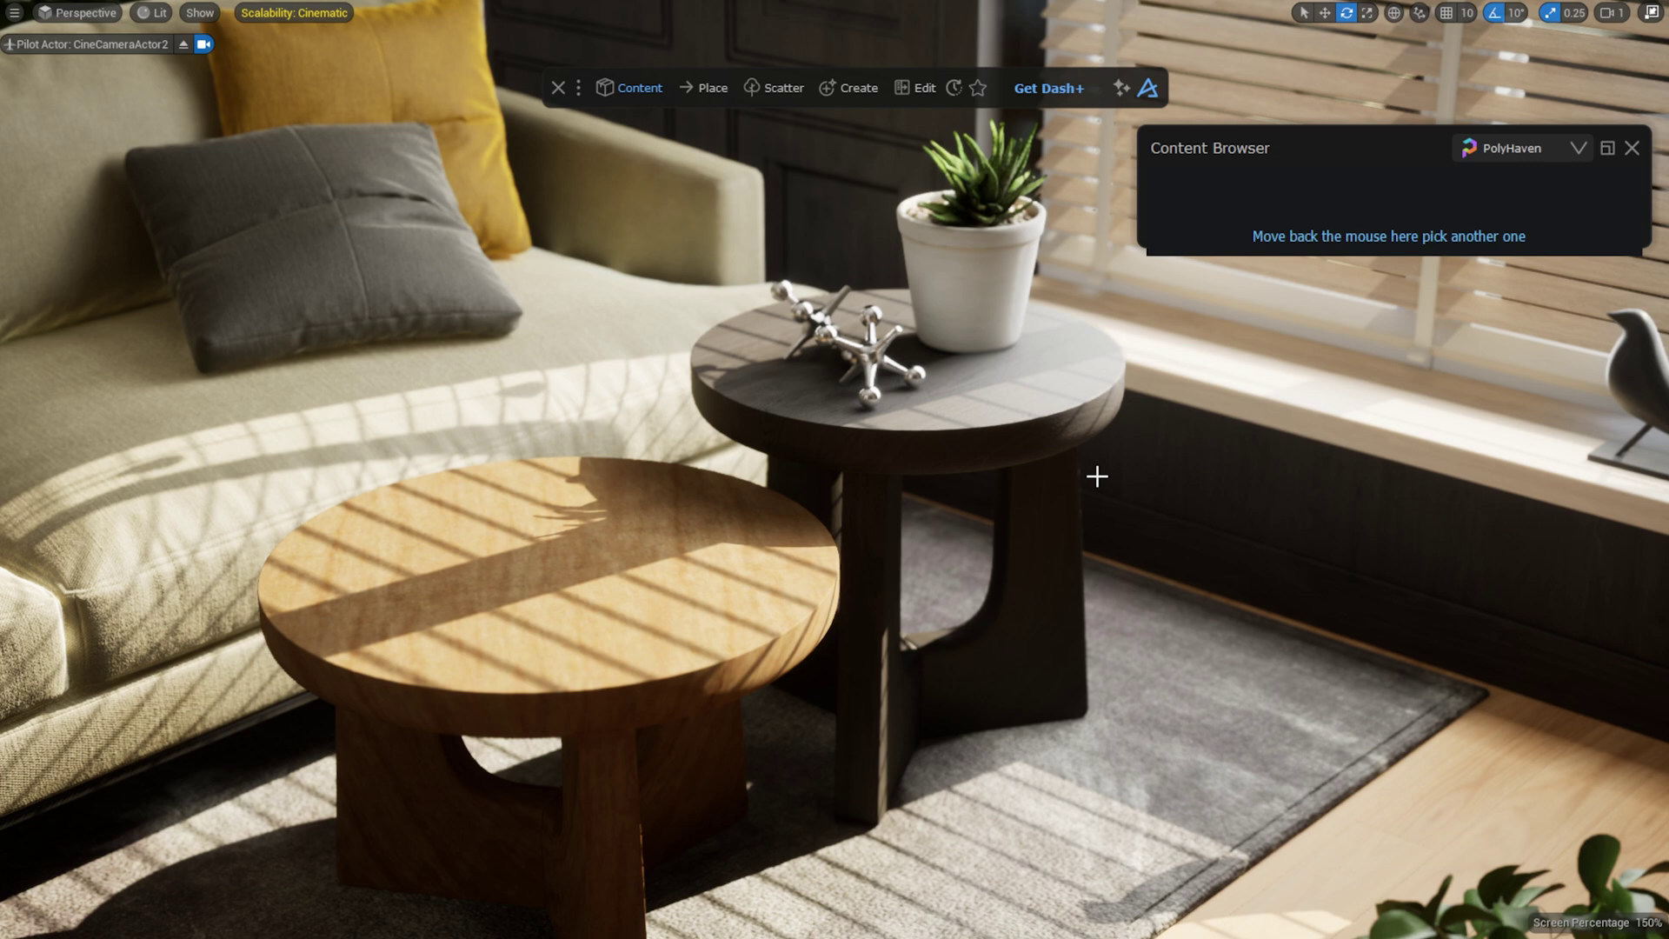
Search the 3D assets for "decor" and find the chess set among the results
mouse_move(1379, 219)
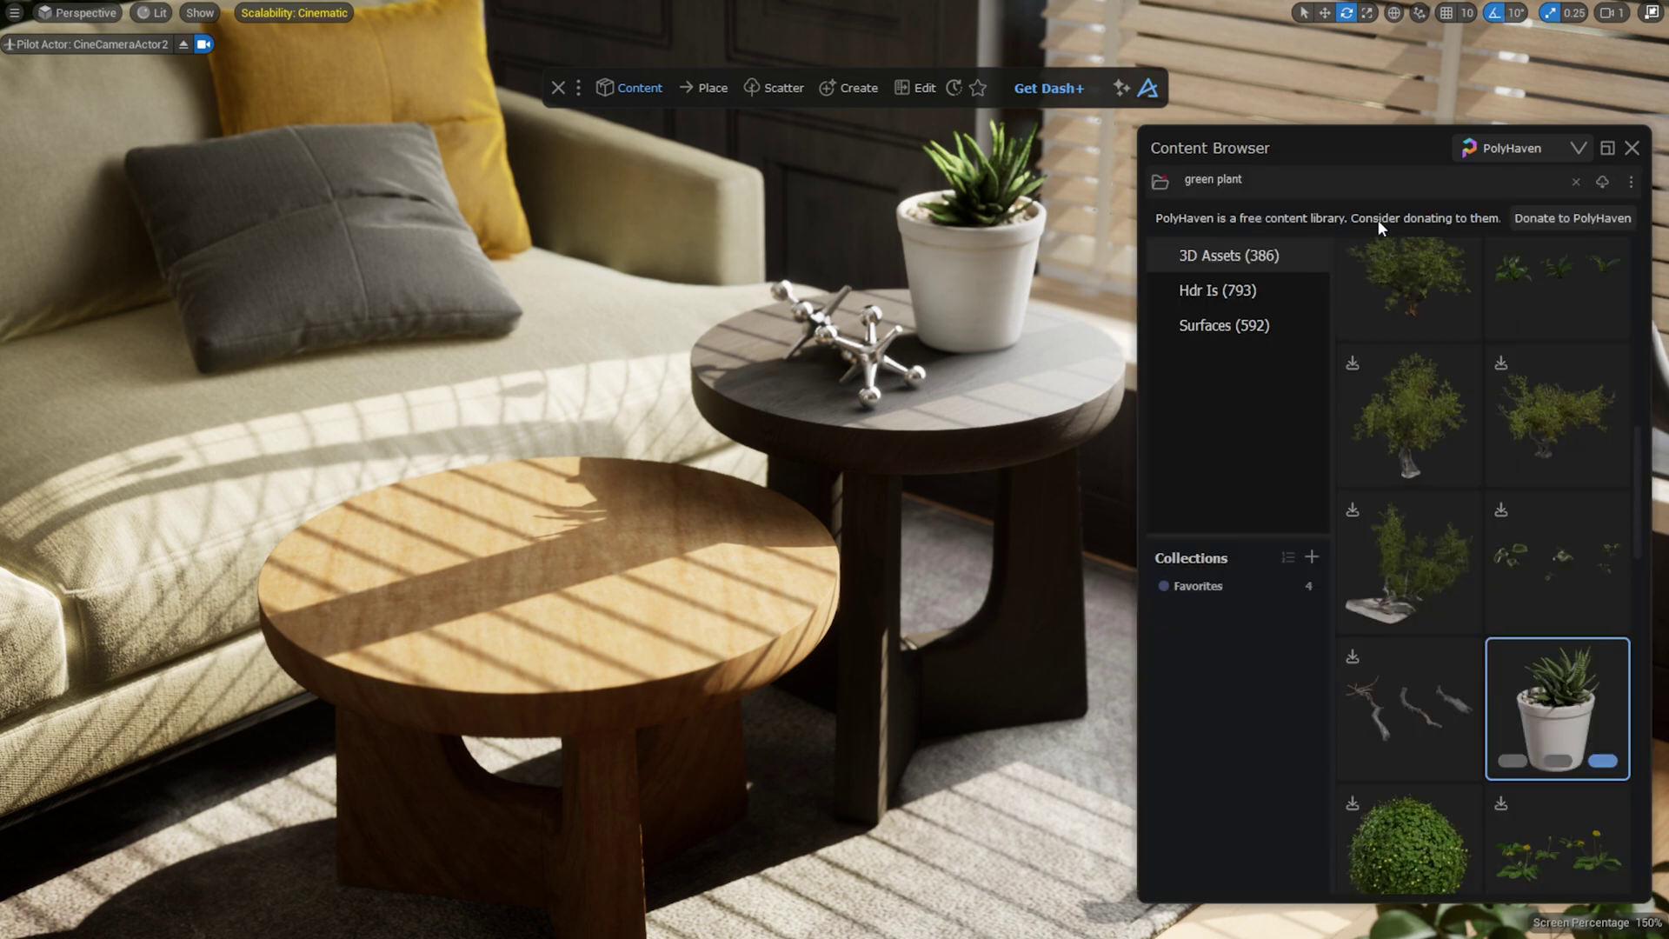
left_click(1364, 185)
type("decor")
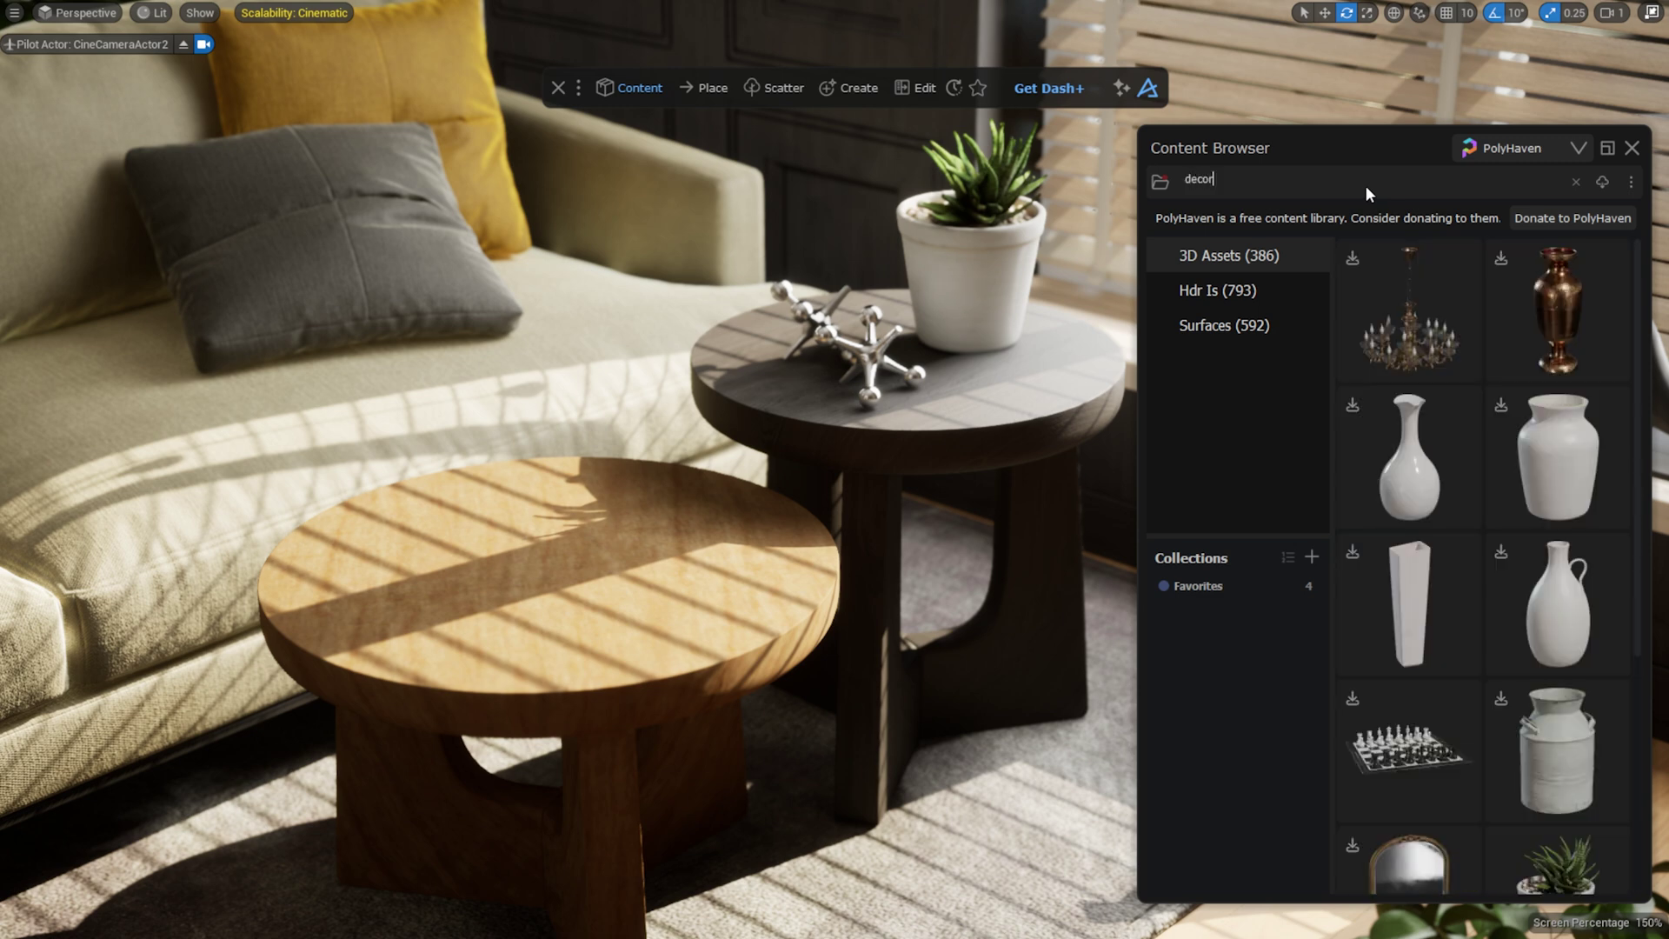
scroll(1443, 439, "down", 3)
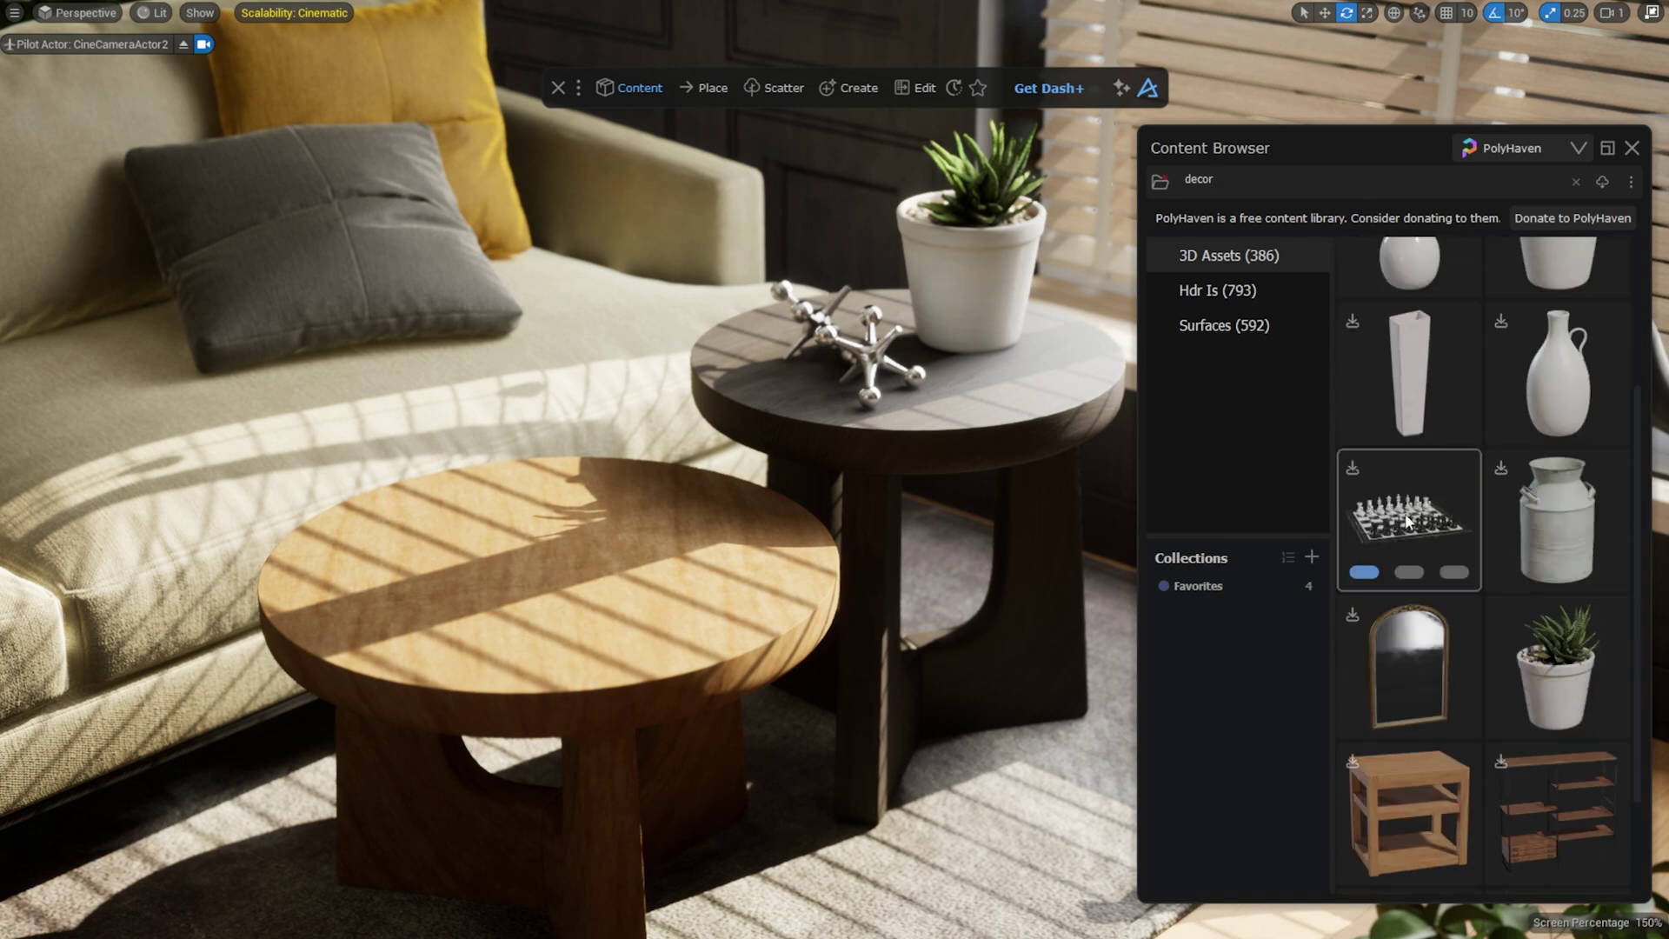
Download the chess set at its highest resolution and place it on the light wooden coffee table
left_click(1453, 572)
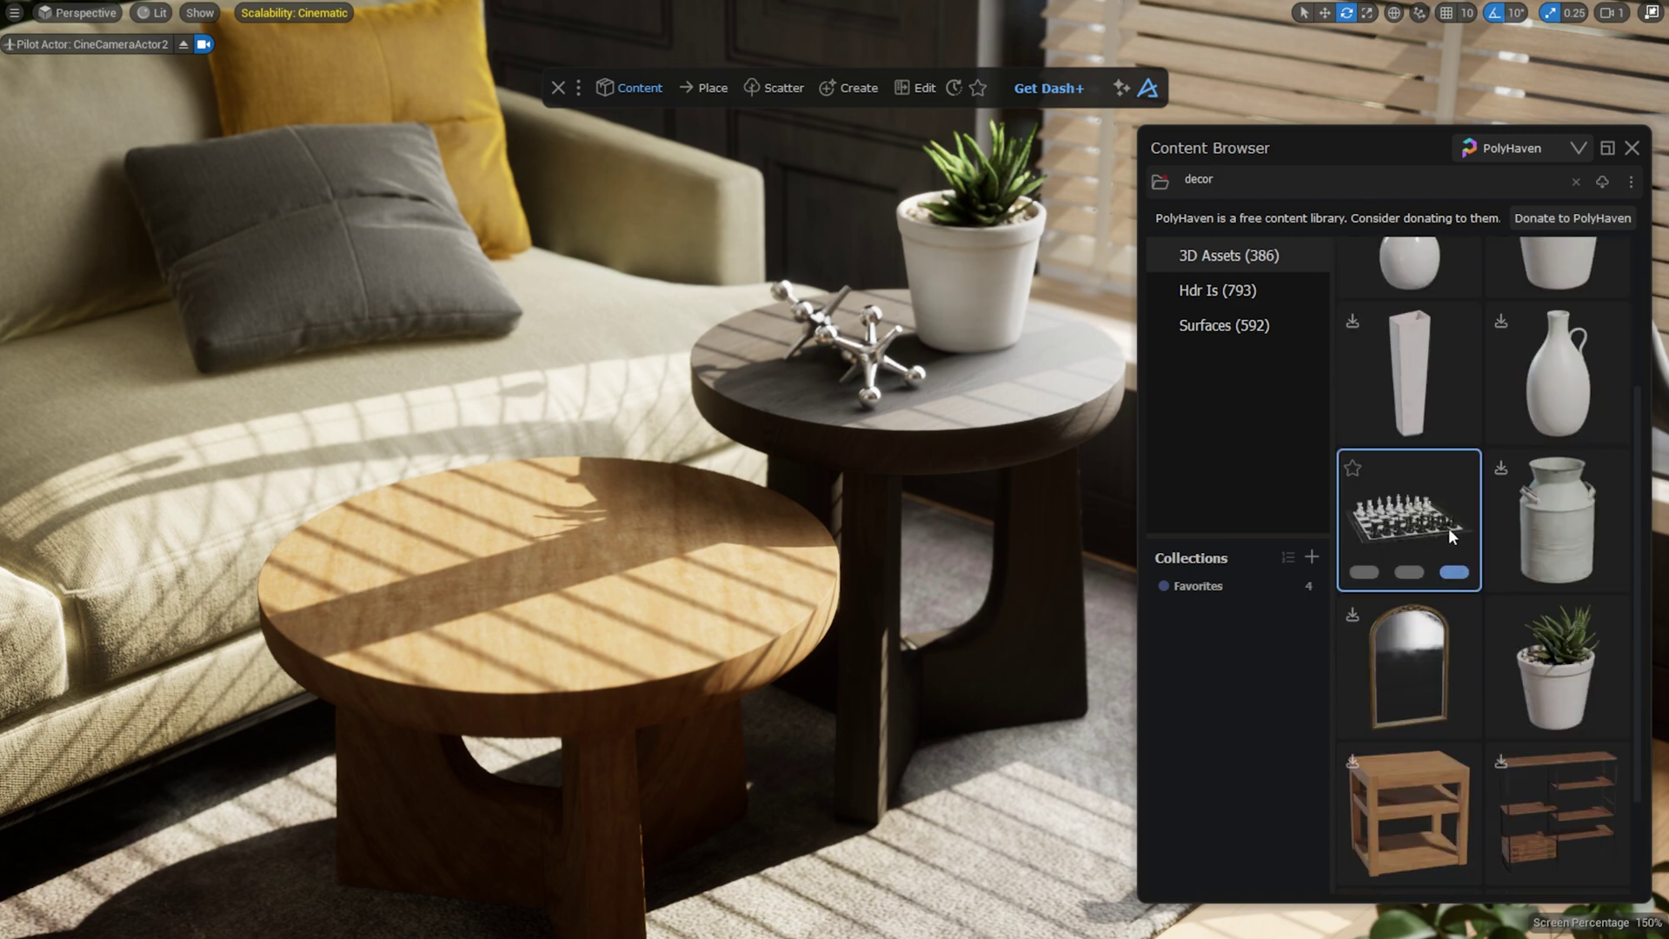
left_click_drag(1404, 517, 590, 592)
key("space")
key("space")
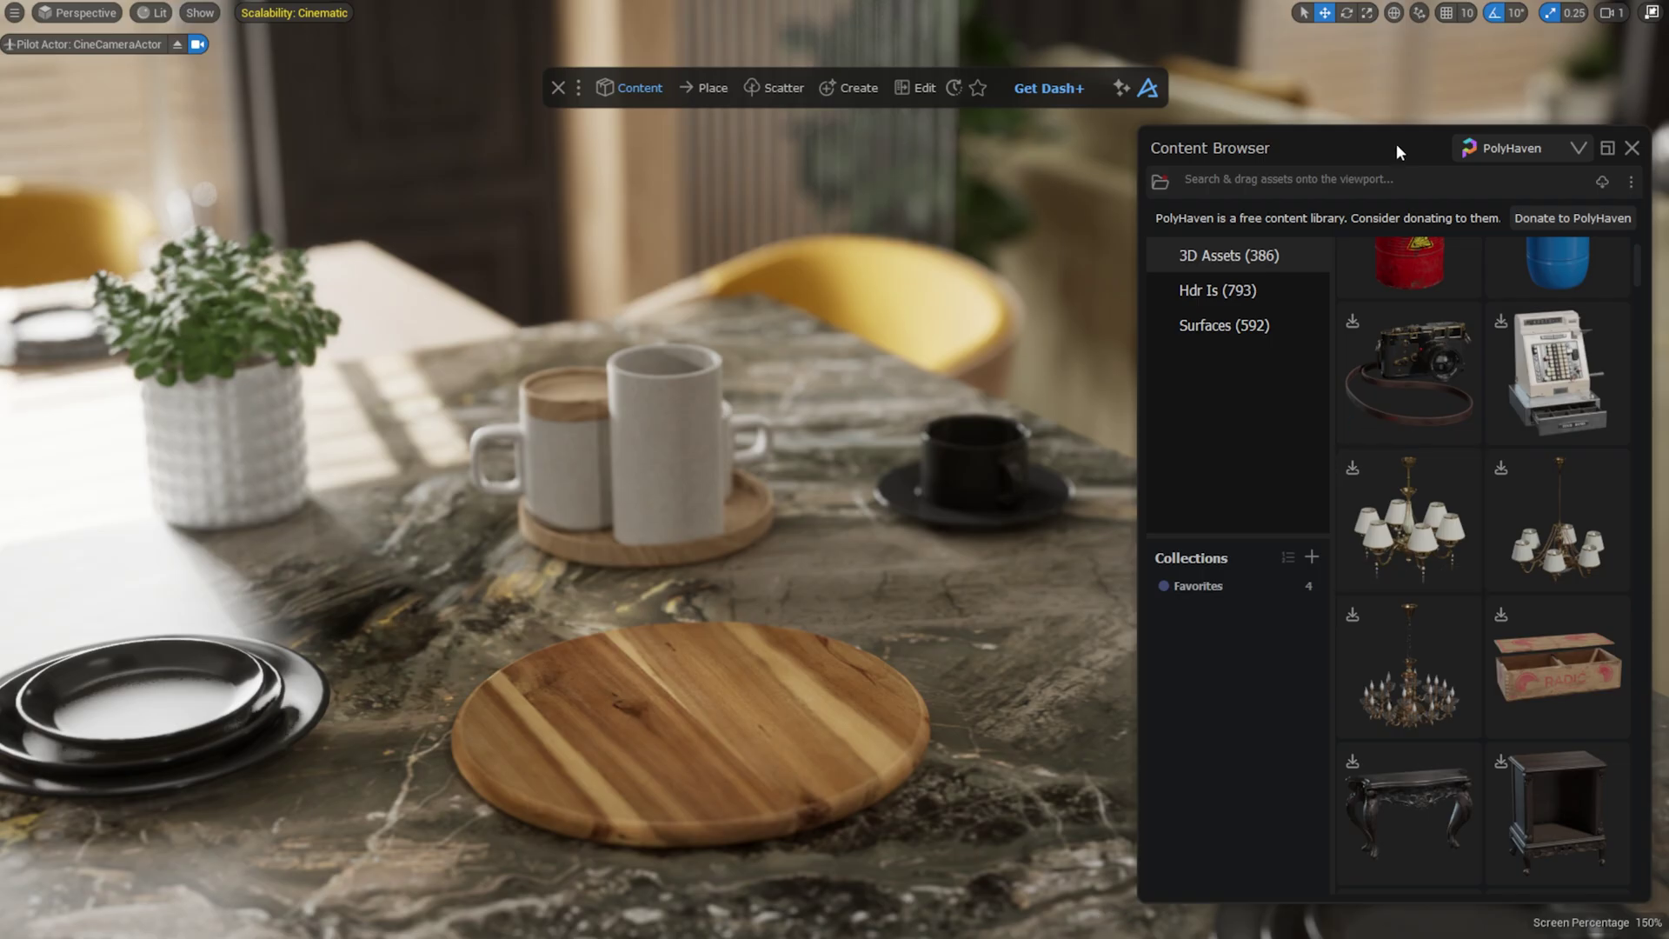
Search the 3D assets for "food" and place the iced ring cake on the round wooden board
left_click(1396, 172)
type("food")
scroll(1440, 369, "down", 4)
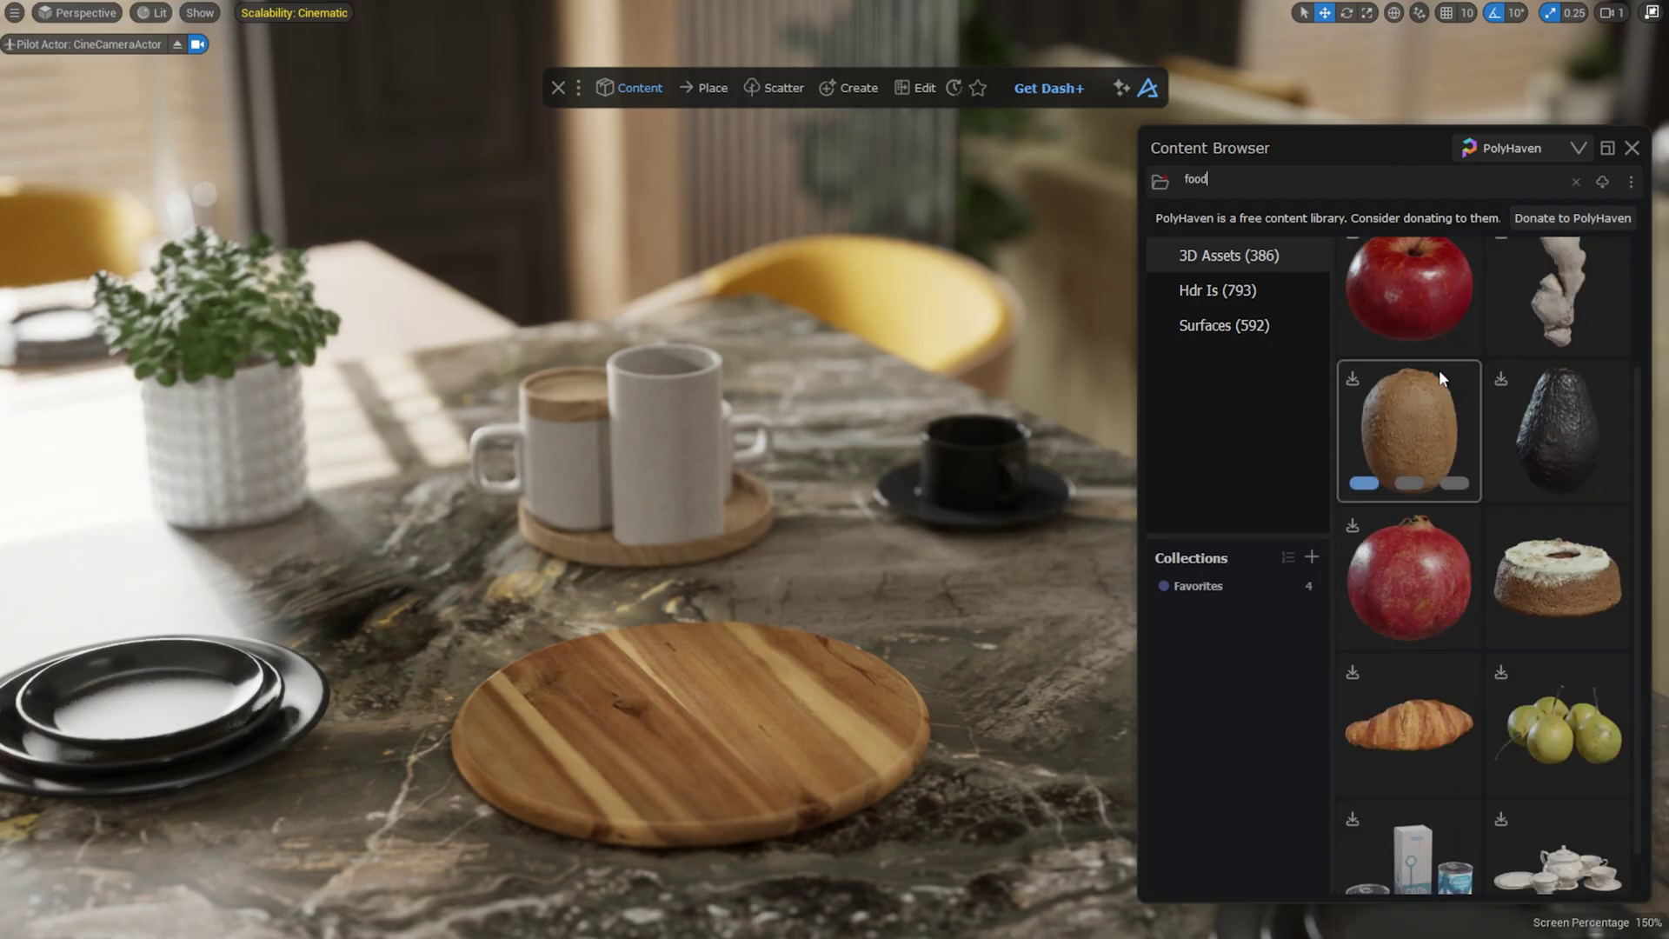
left_click_drag(1552, 530, 697, 719)
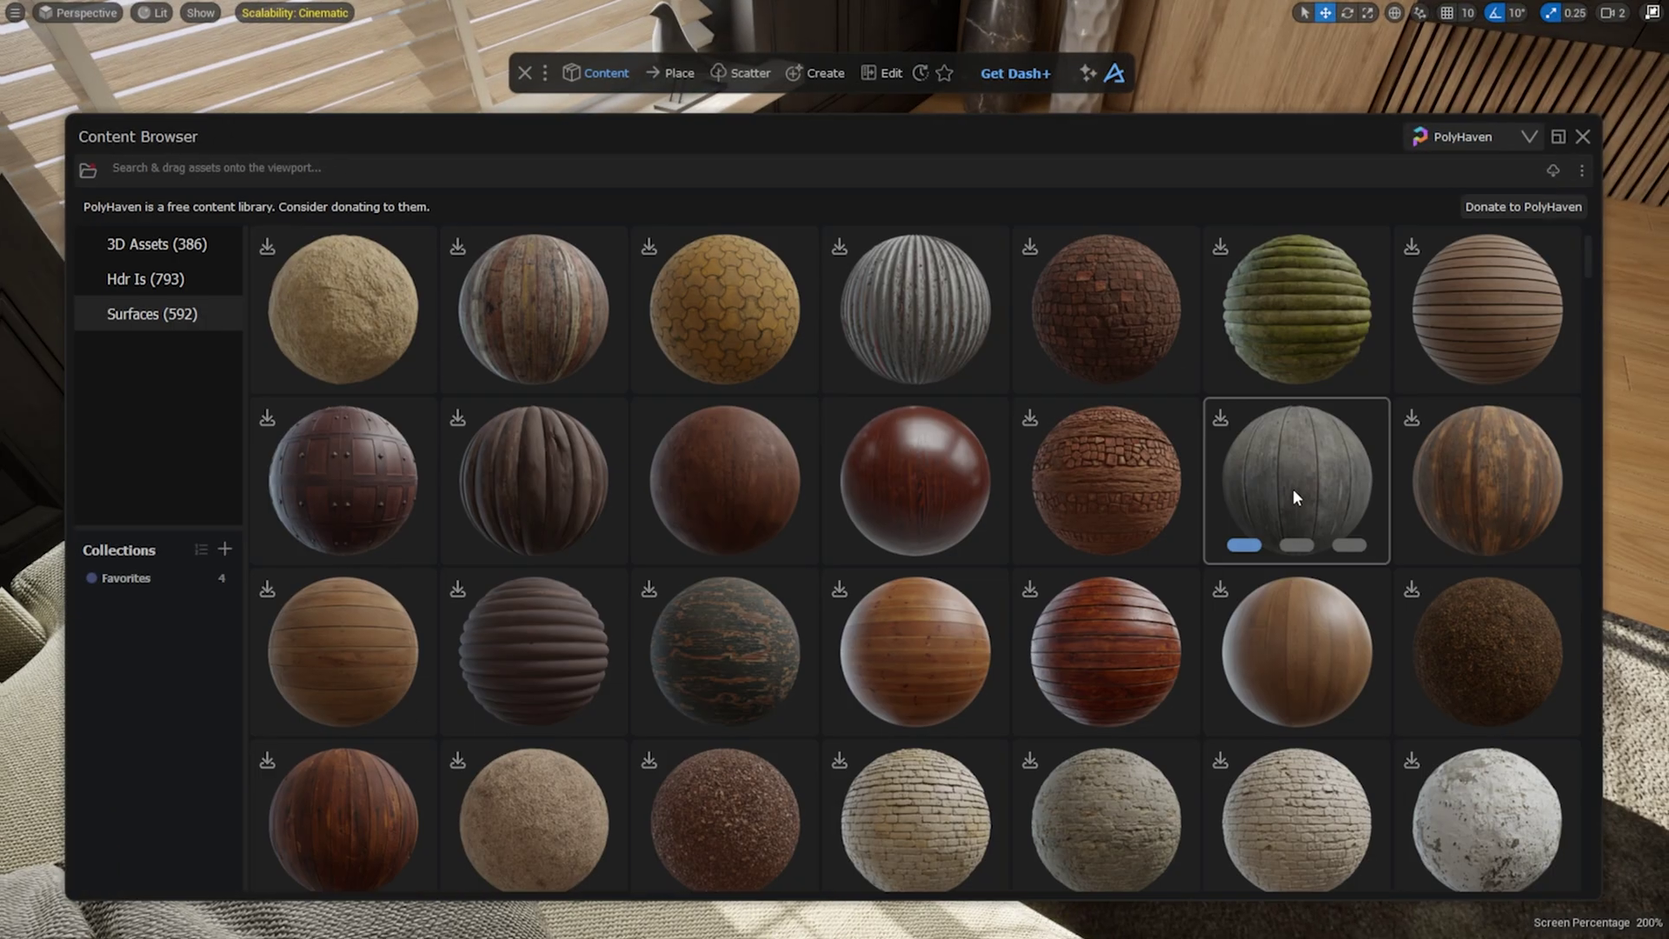
View the details and tags of the Wood Table 001 surface
scroll(1292, 489, "down", 2)
scroll(1130, 461, "up", 1)
right_click(967, 435)
left_click(993, 450)
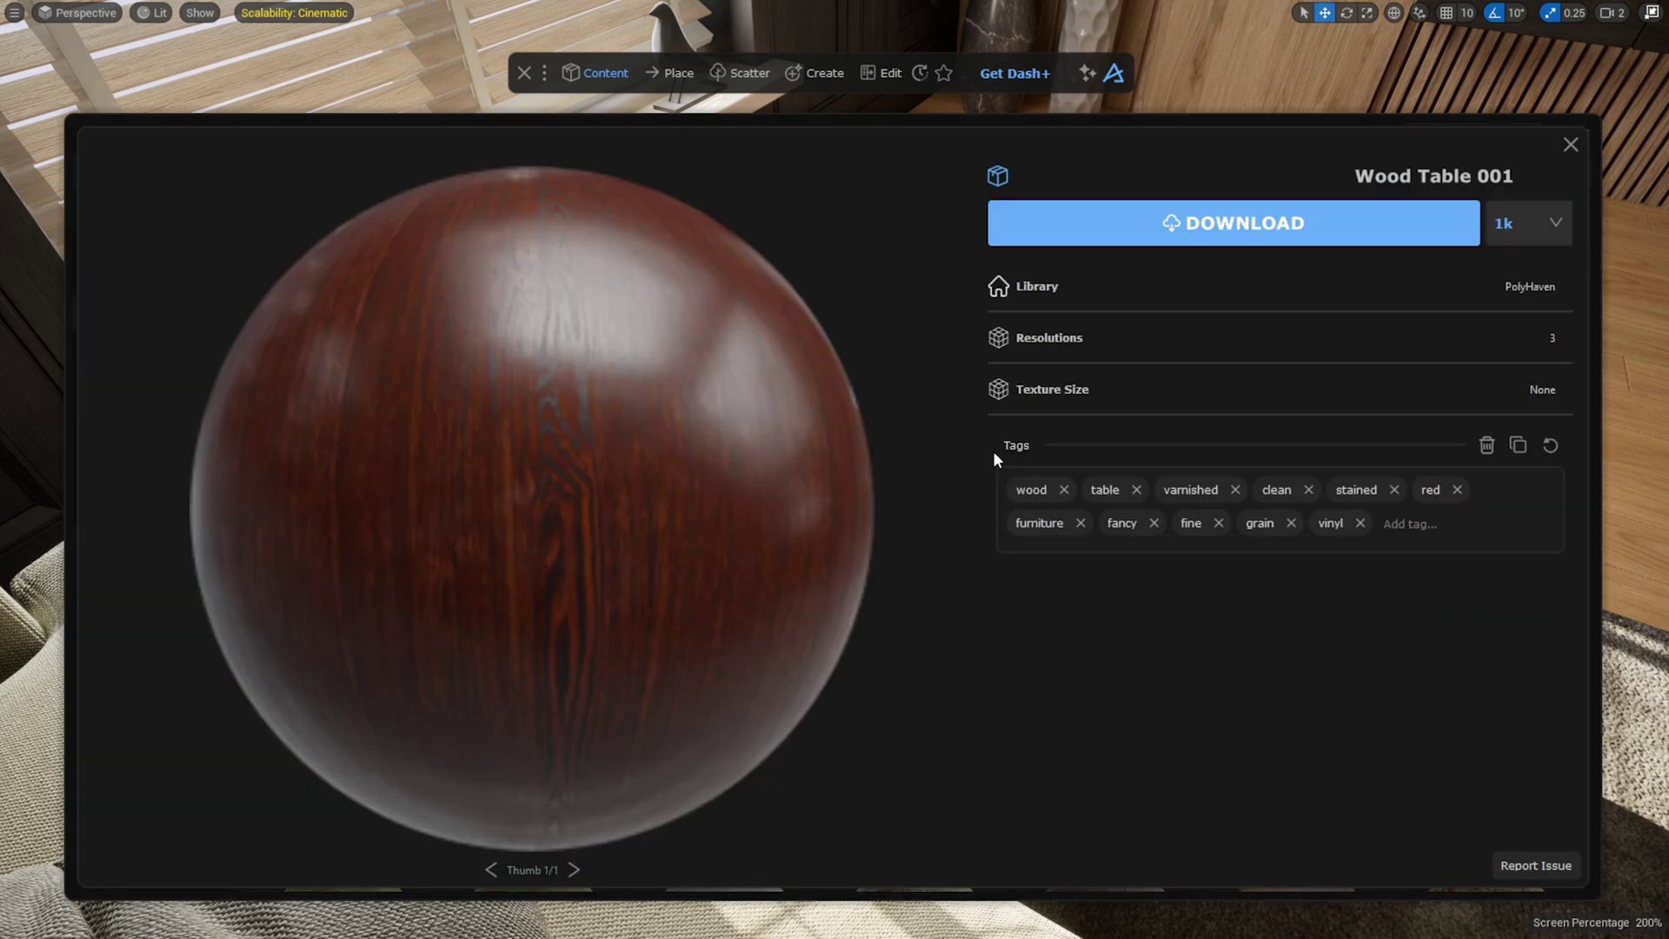
left_click(1570, 144)
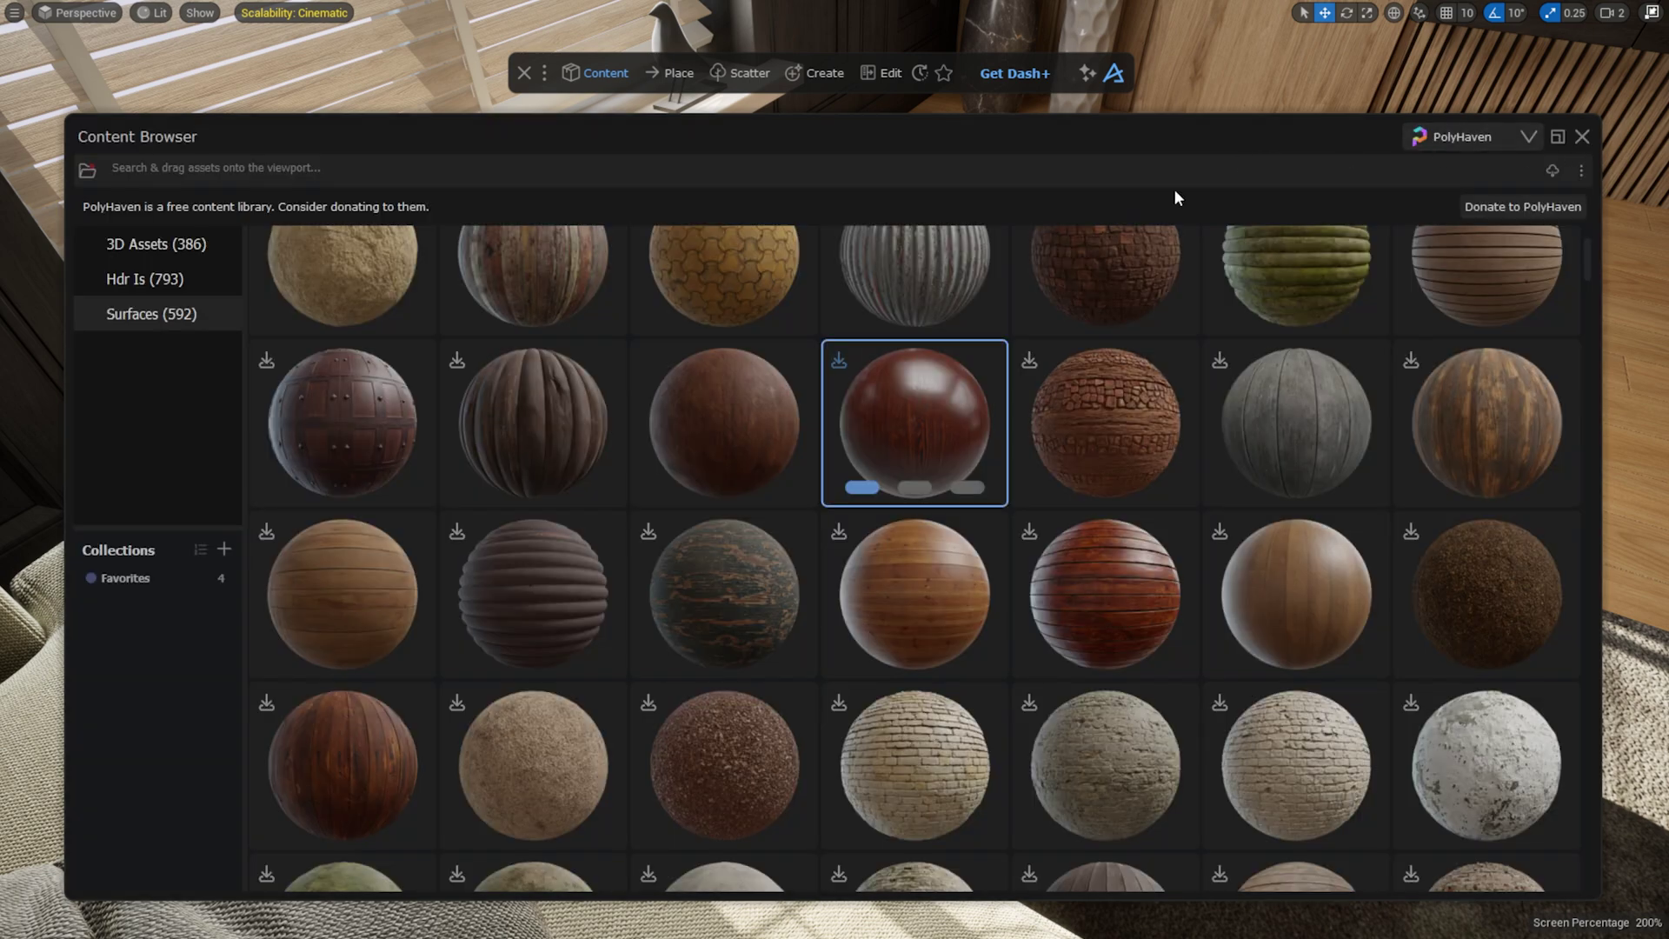
View the details and tags of the White Sandstone Bricks surface
scroll(1000, 518, "down", 2)
right_click(1091, 530)
left_click(1107, 540)
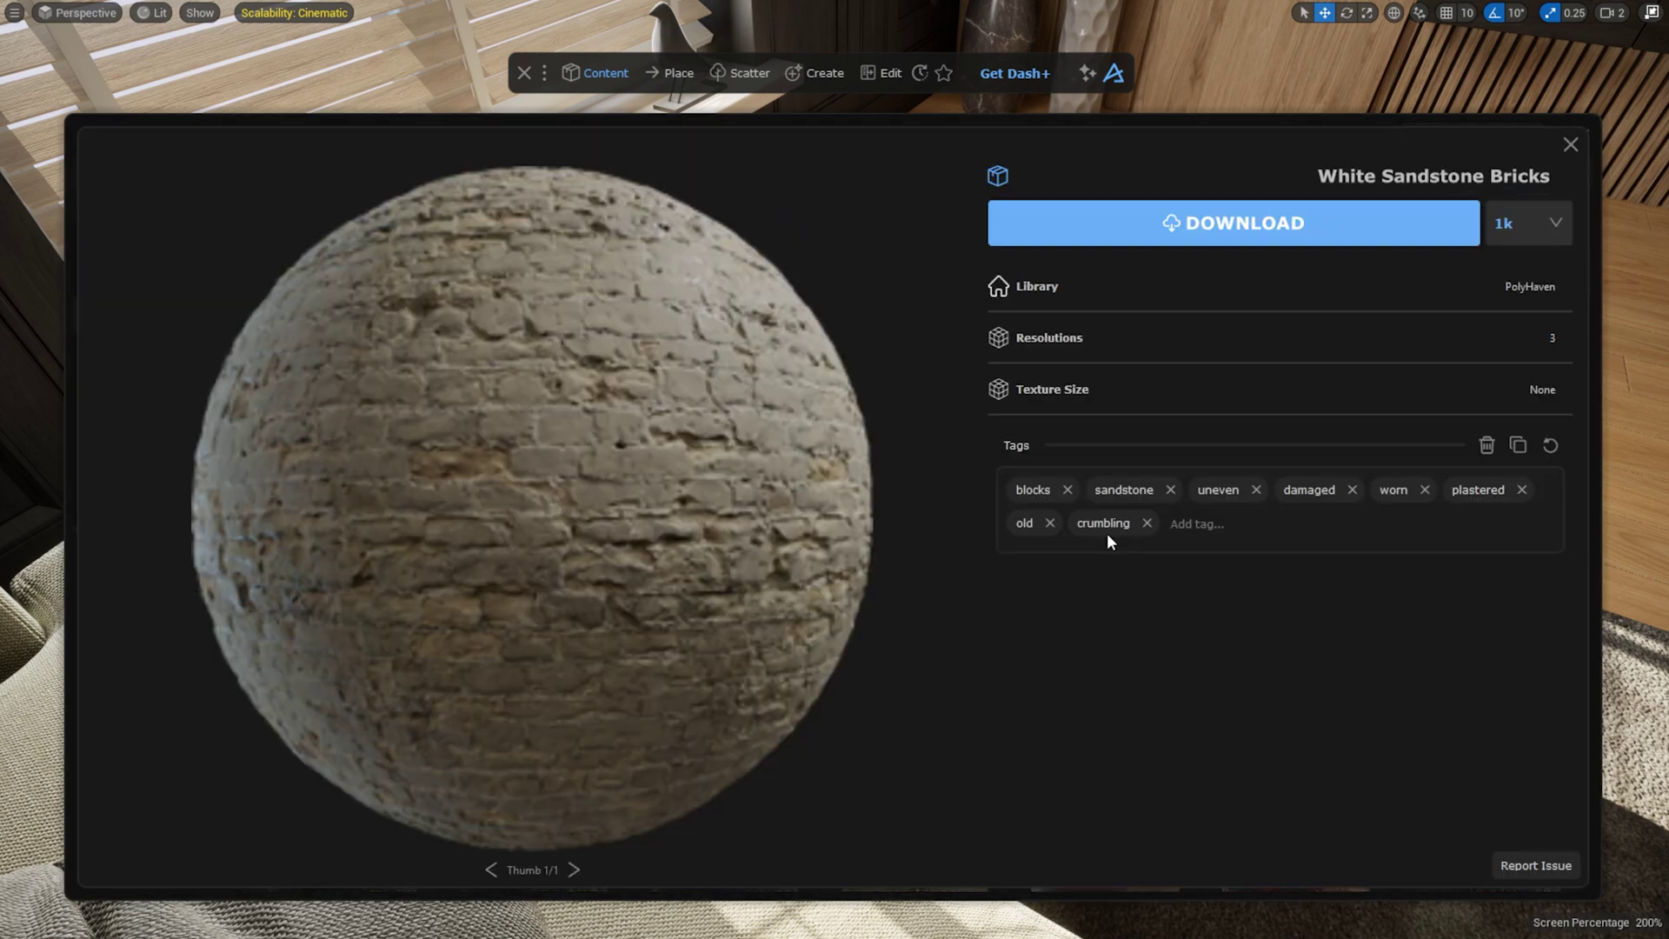
left_click(1569, 144)
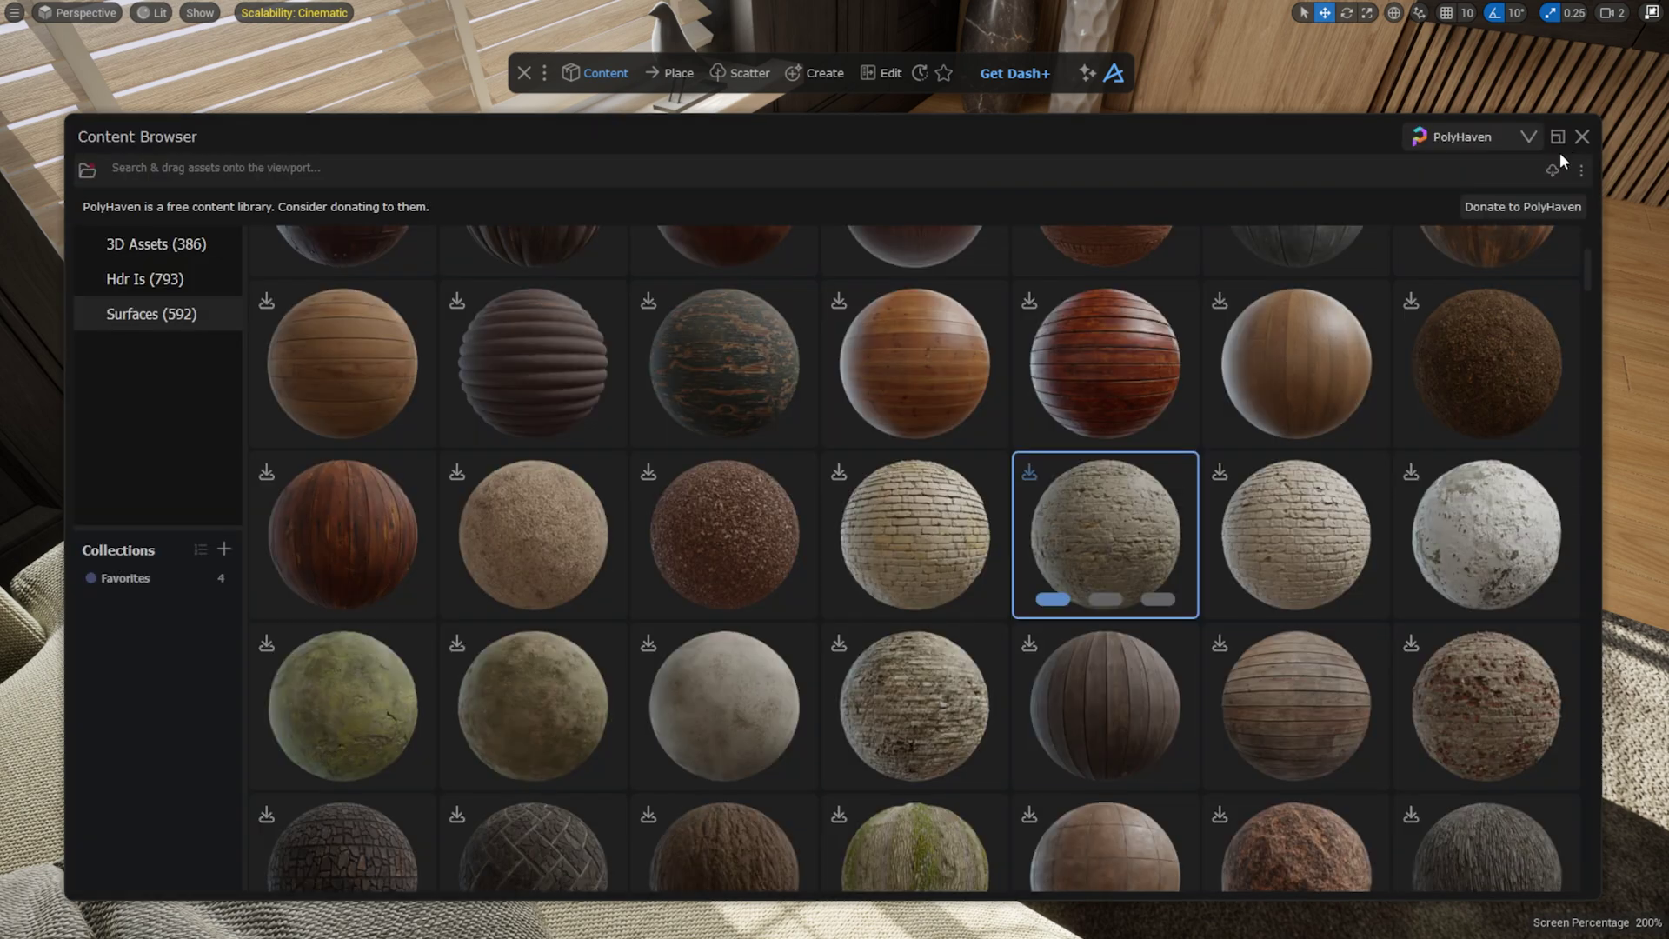
Search the surfaces for "wood veneer" and narrow the Content Browser to uncover the coffee table
left_click(583, 165)
type("wood")
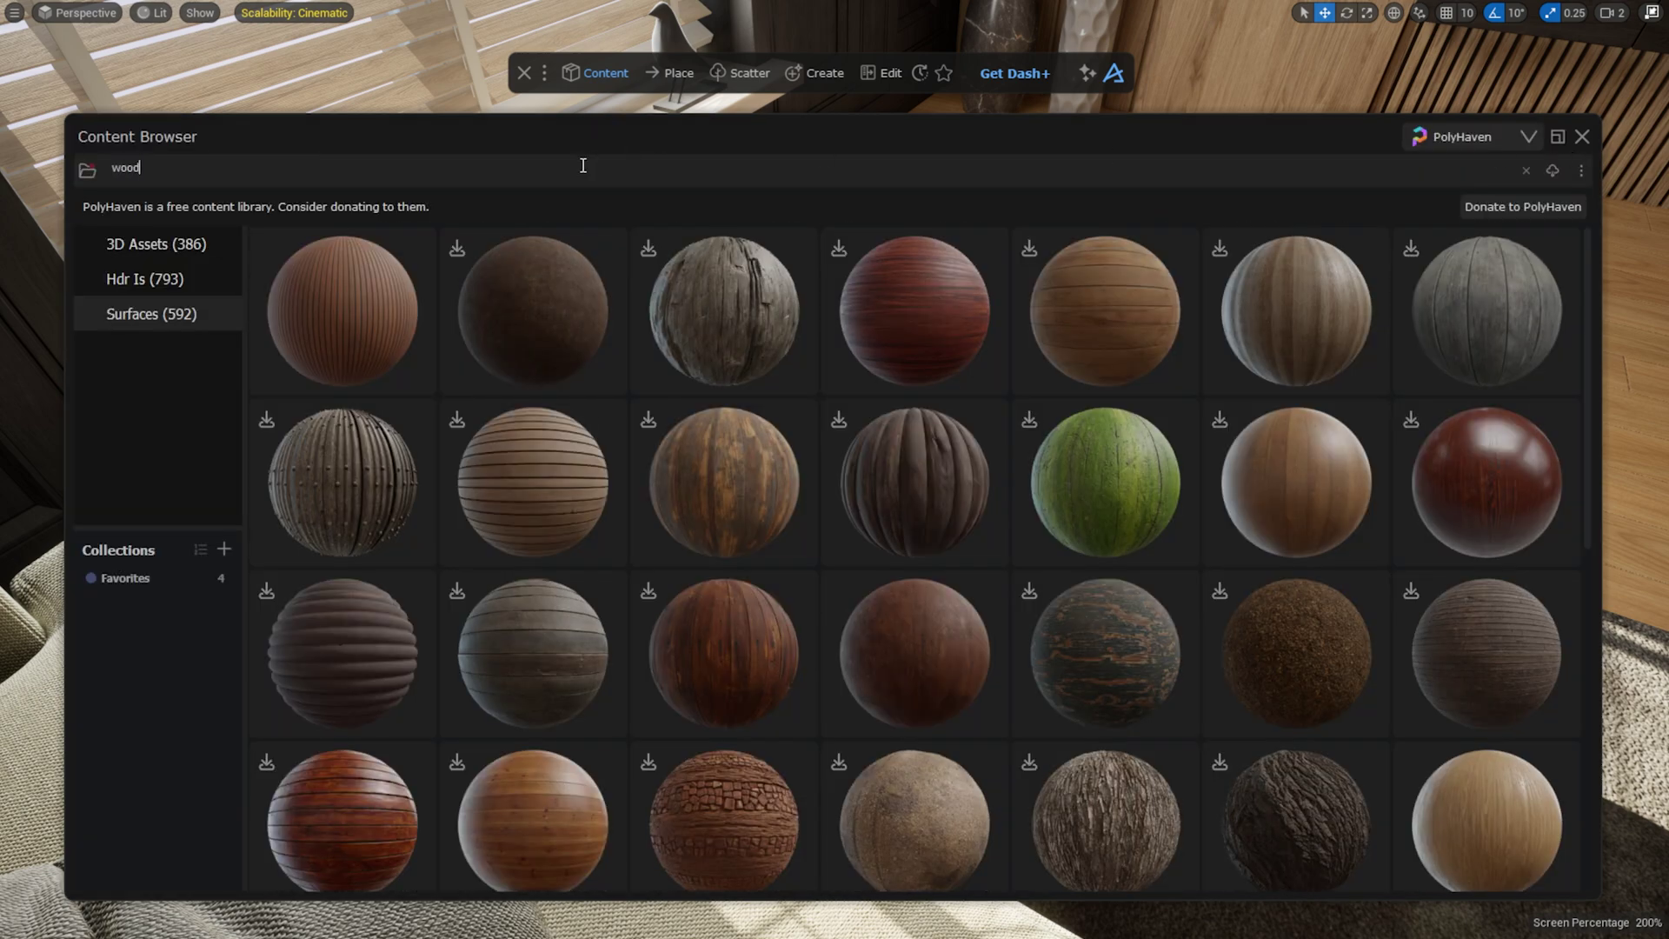
type(" veneer")
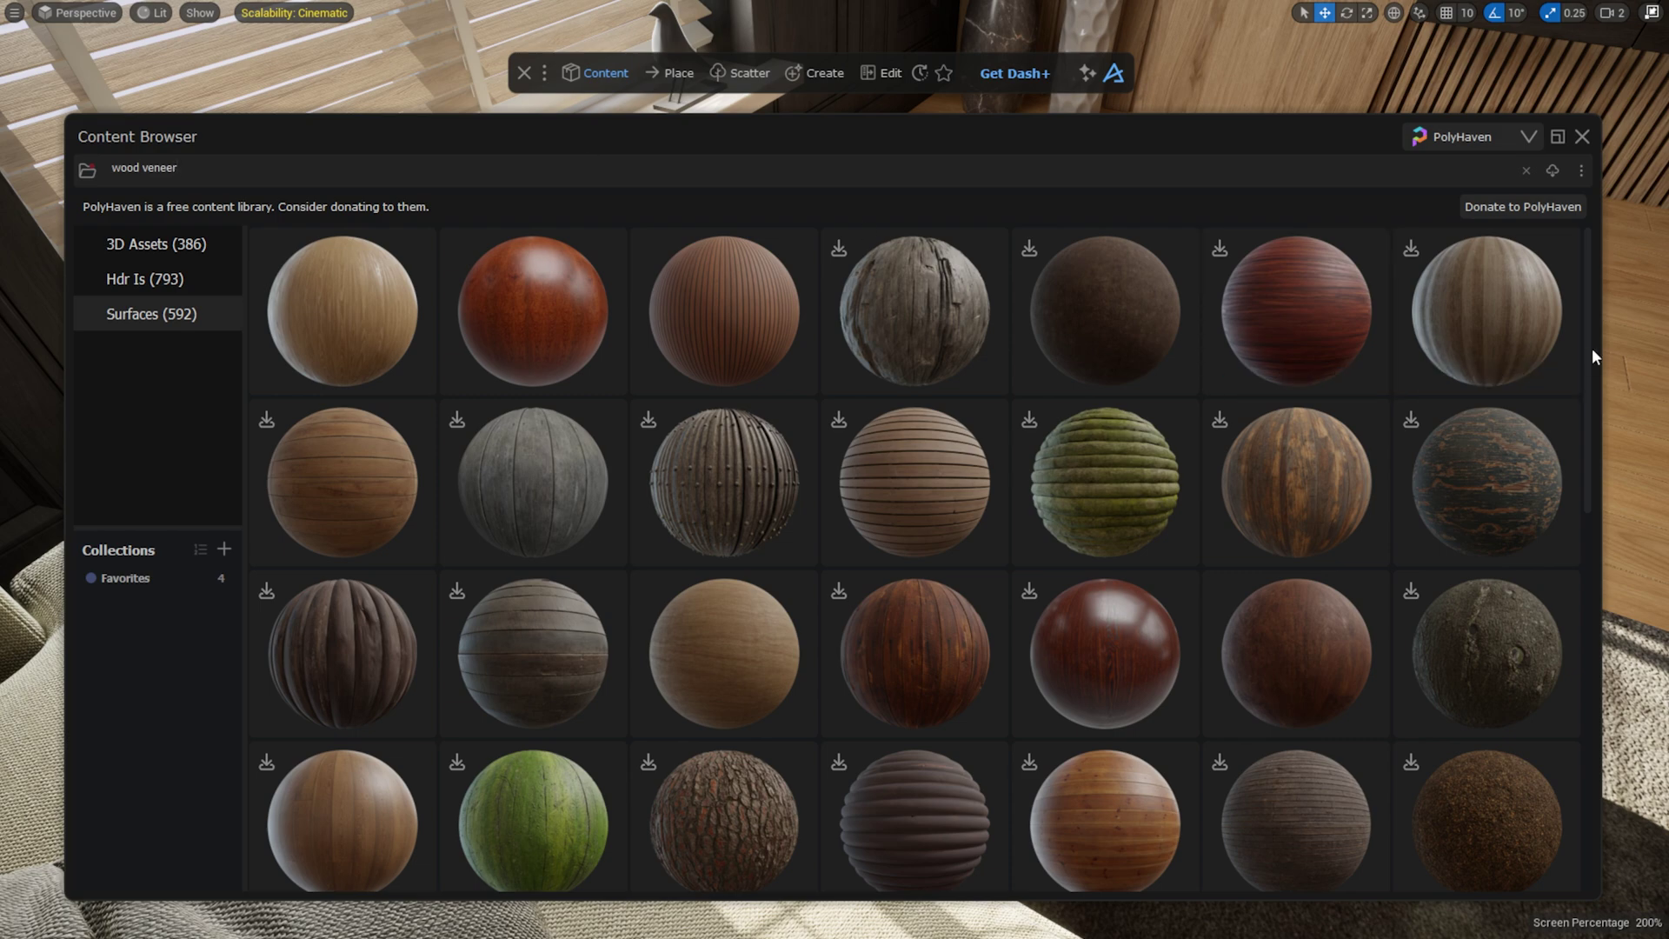
left_click_drag(1603, 358, 620, 393)
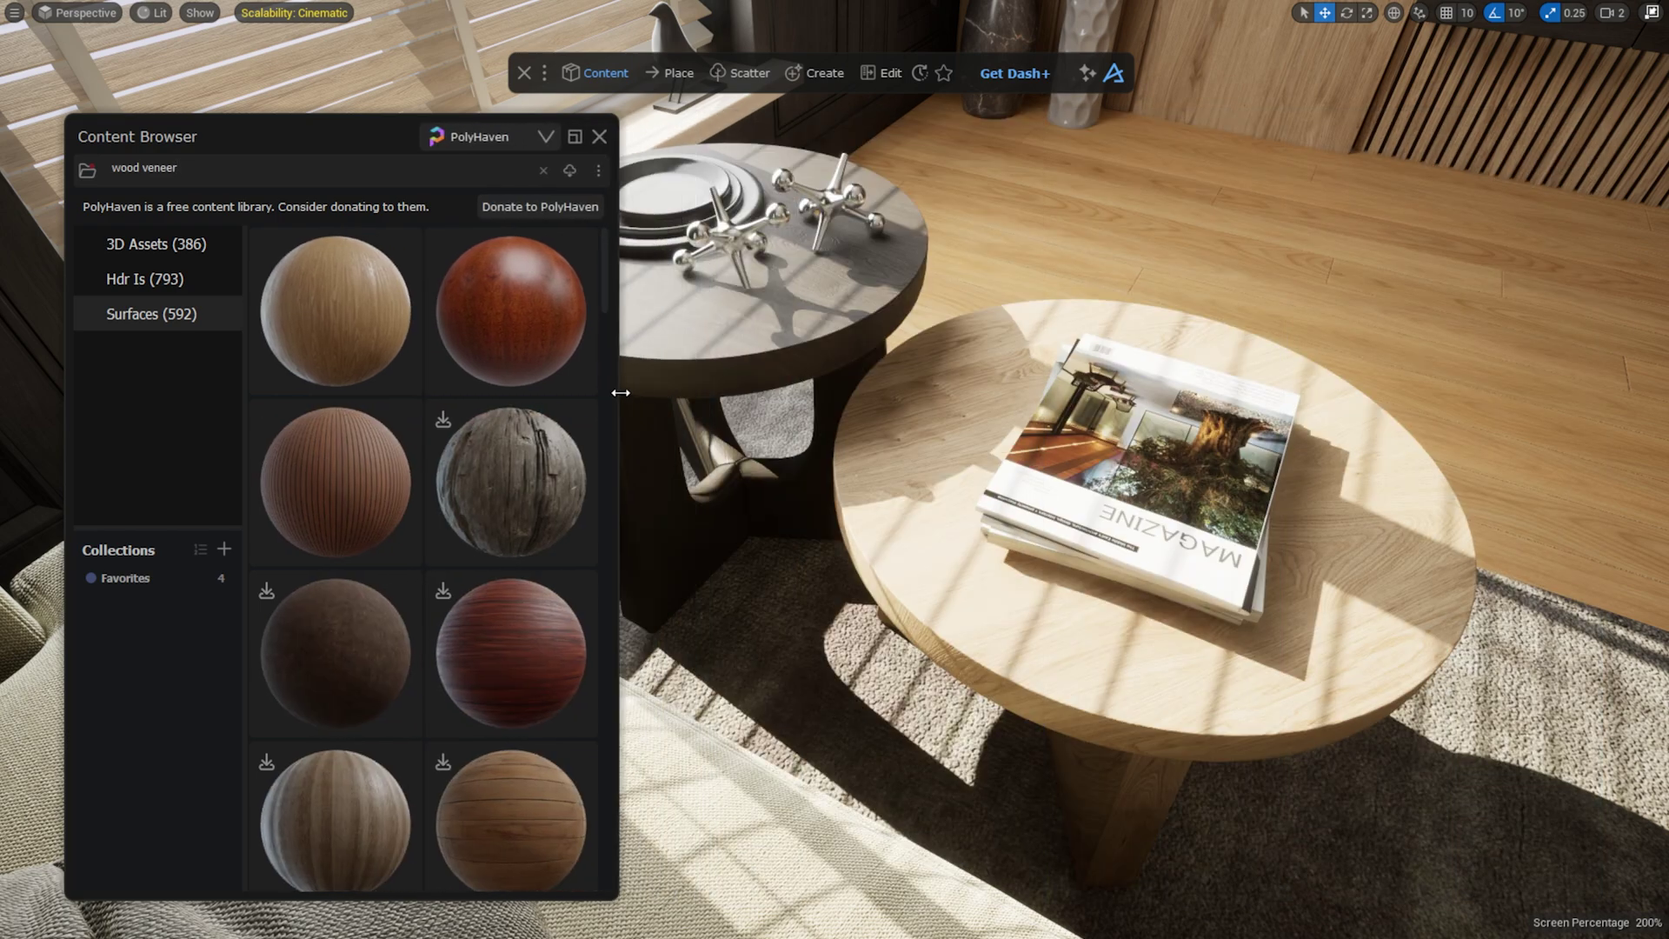
Apply the reddish veneer, the light veneer and a further wood surface in turn to the round table under the magazines
left_click_drag(511, 356, 958, 537)
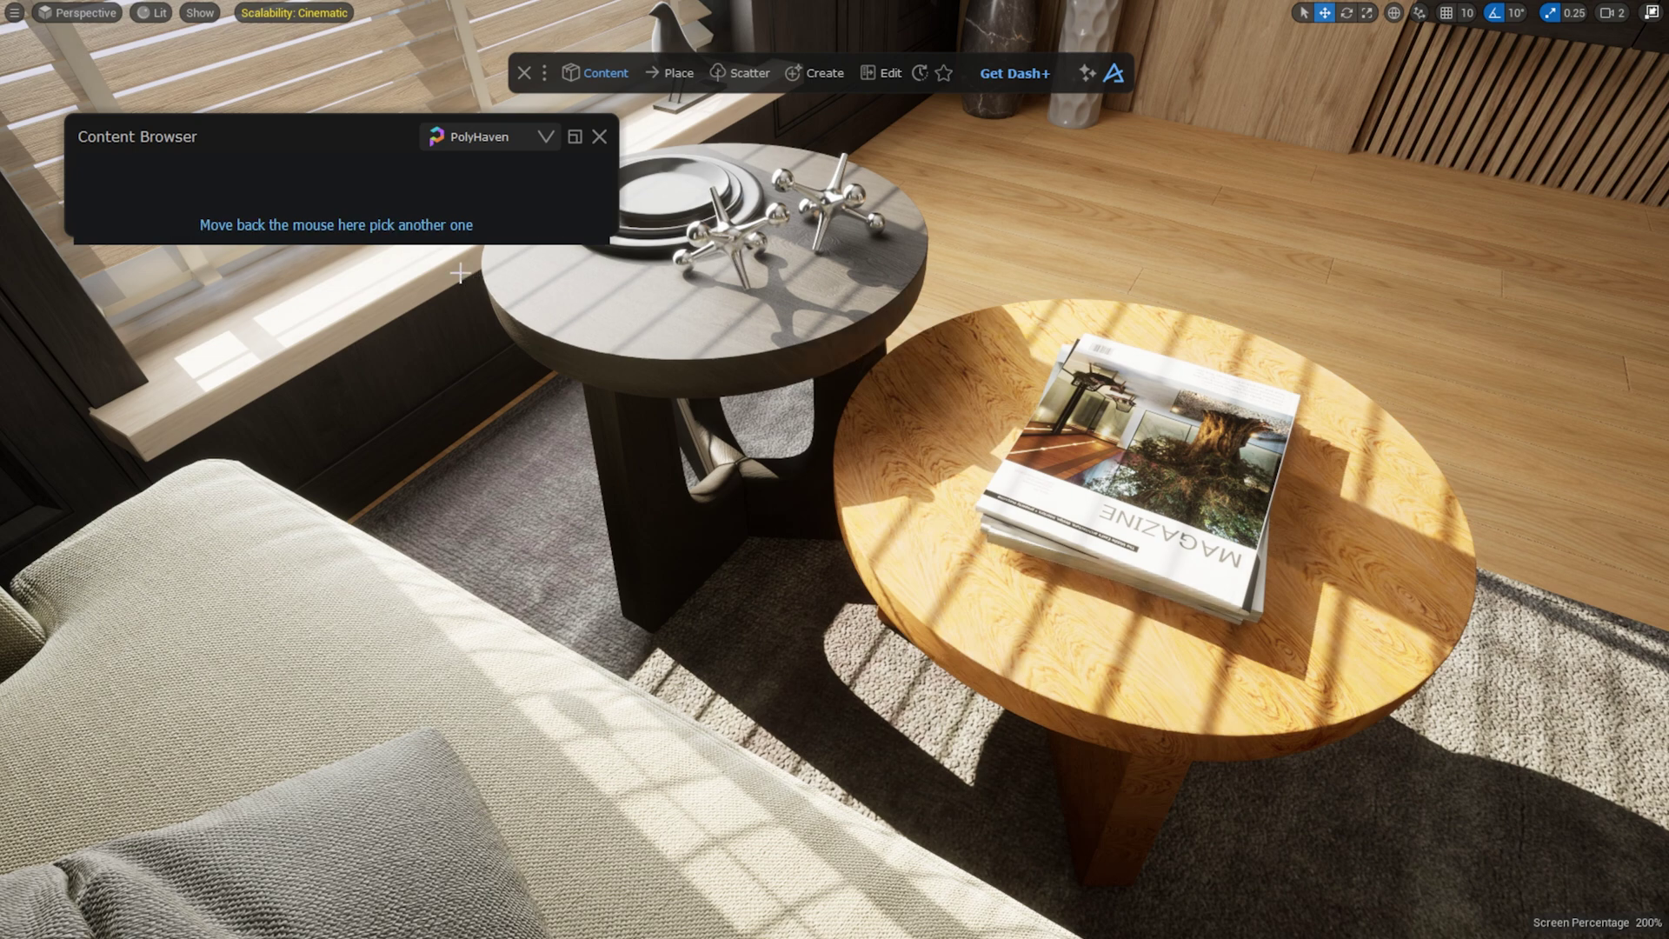
mouse_move(404, 233)
left_click_drag(384, 386, 924, 532)
mouse_move(477, 235)
scroll(522, 382, "down", 5)
left_click_drag(387, 471, 948, 574)
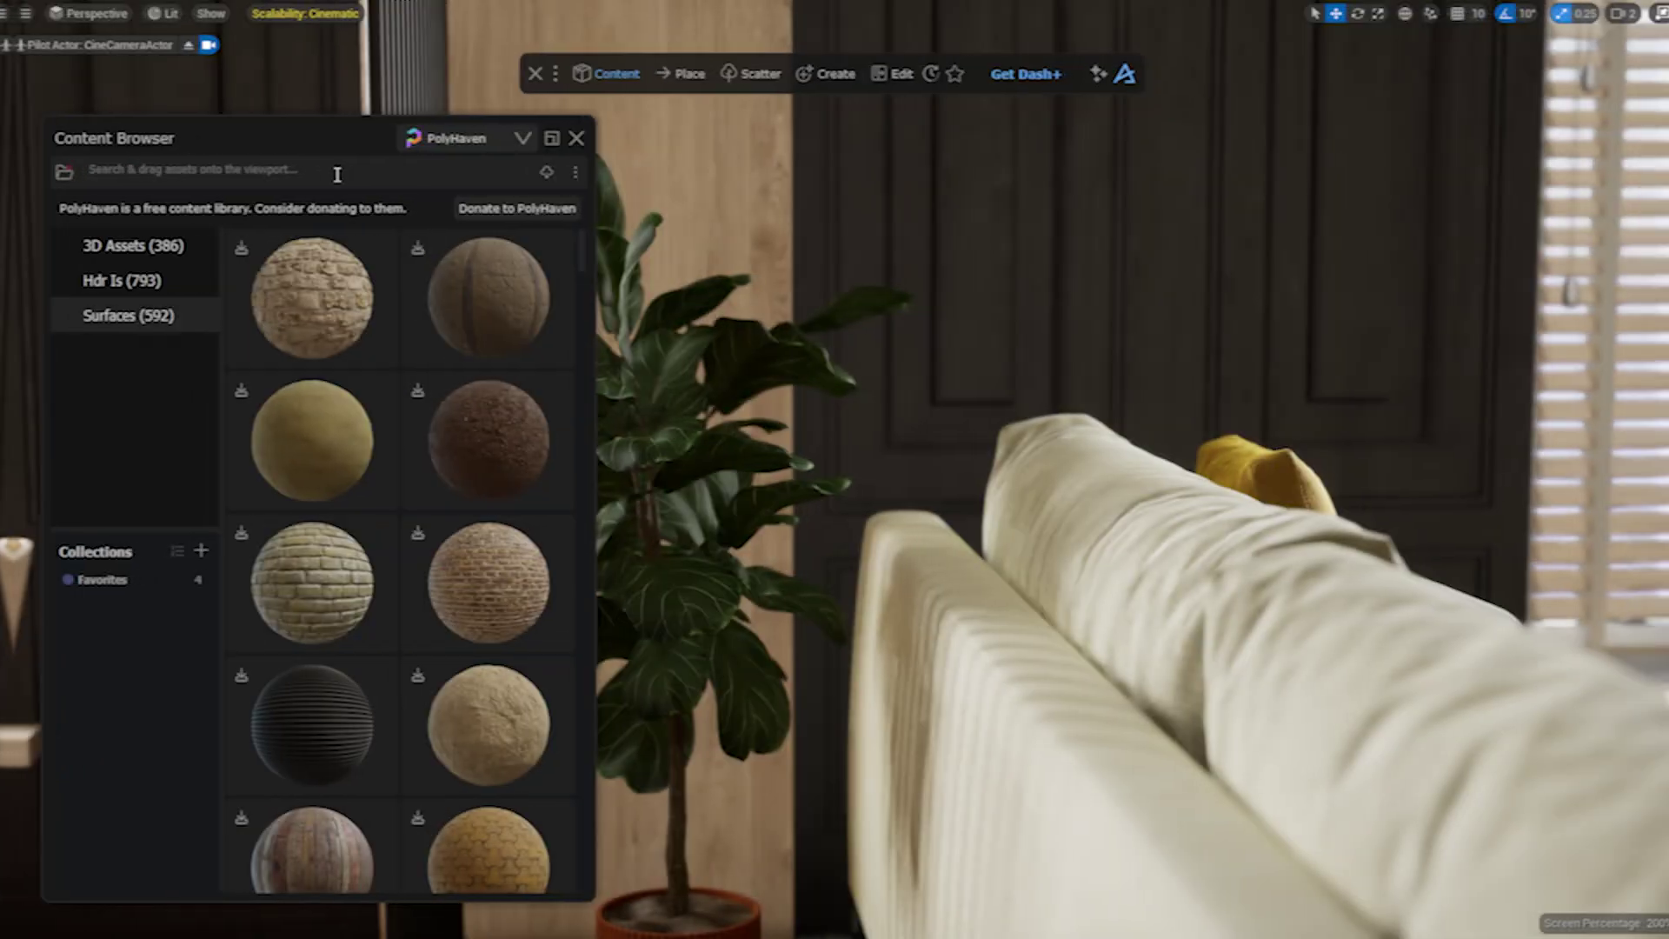
Search the surfaces for "leather" and apply the reddish-brown and dark brown leathers in turn to the back of the sofa
left_click(331, 168)
type("leather")
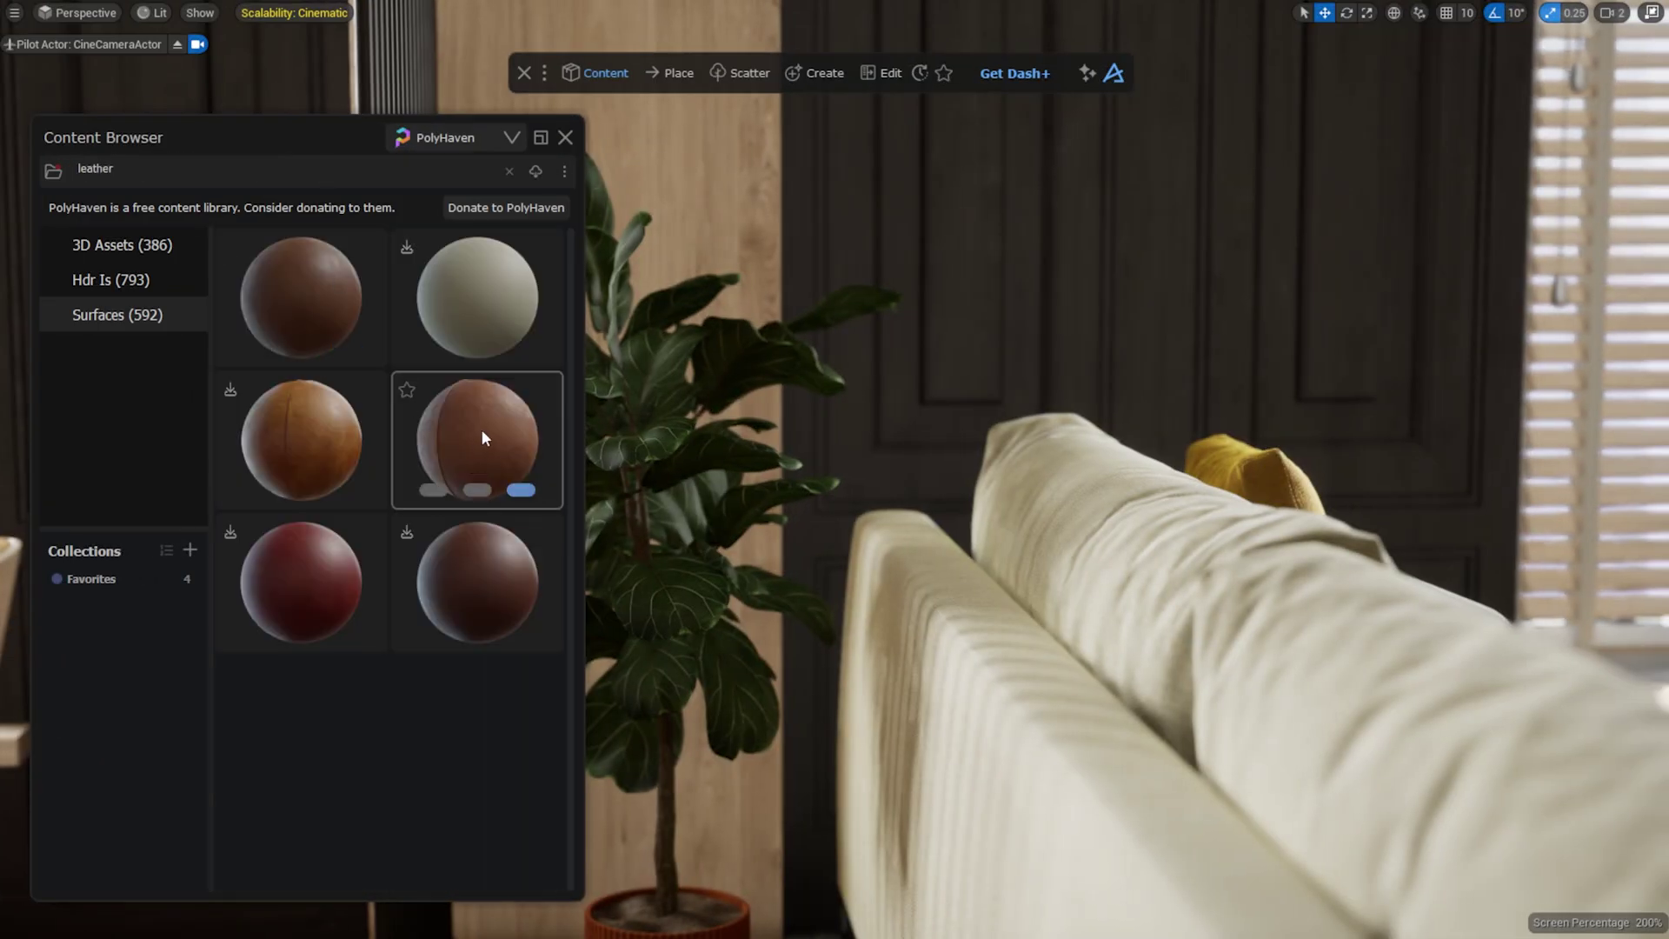
left_click_drag(483, 436, 1118, 571)
mouse_move(330, 311)
left_click_drag(330, 310, 1136, 583)
mouse_move(357, 206)
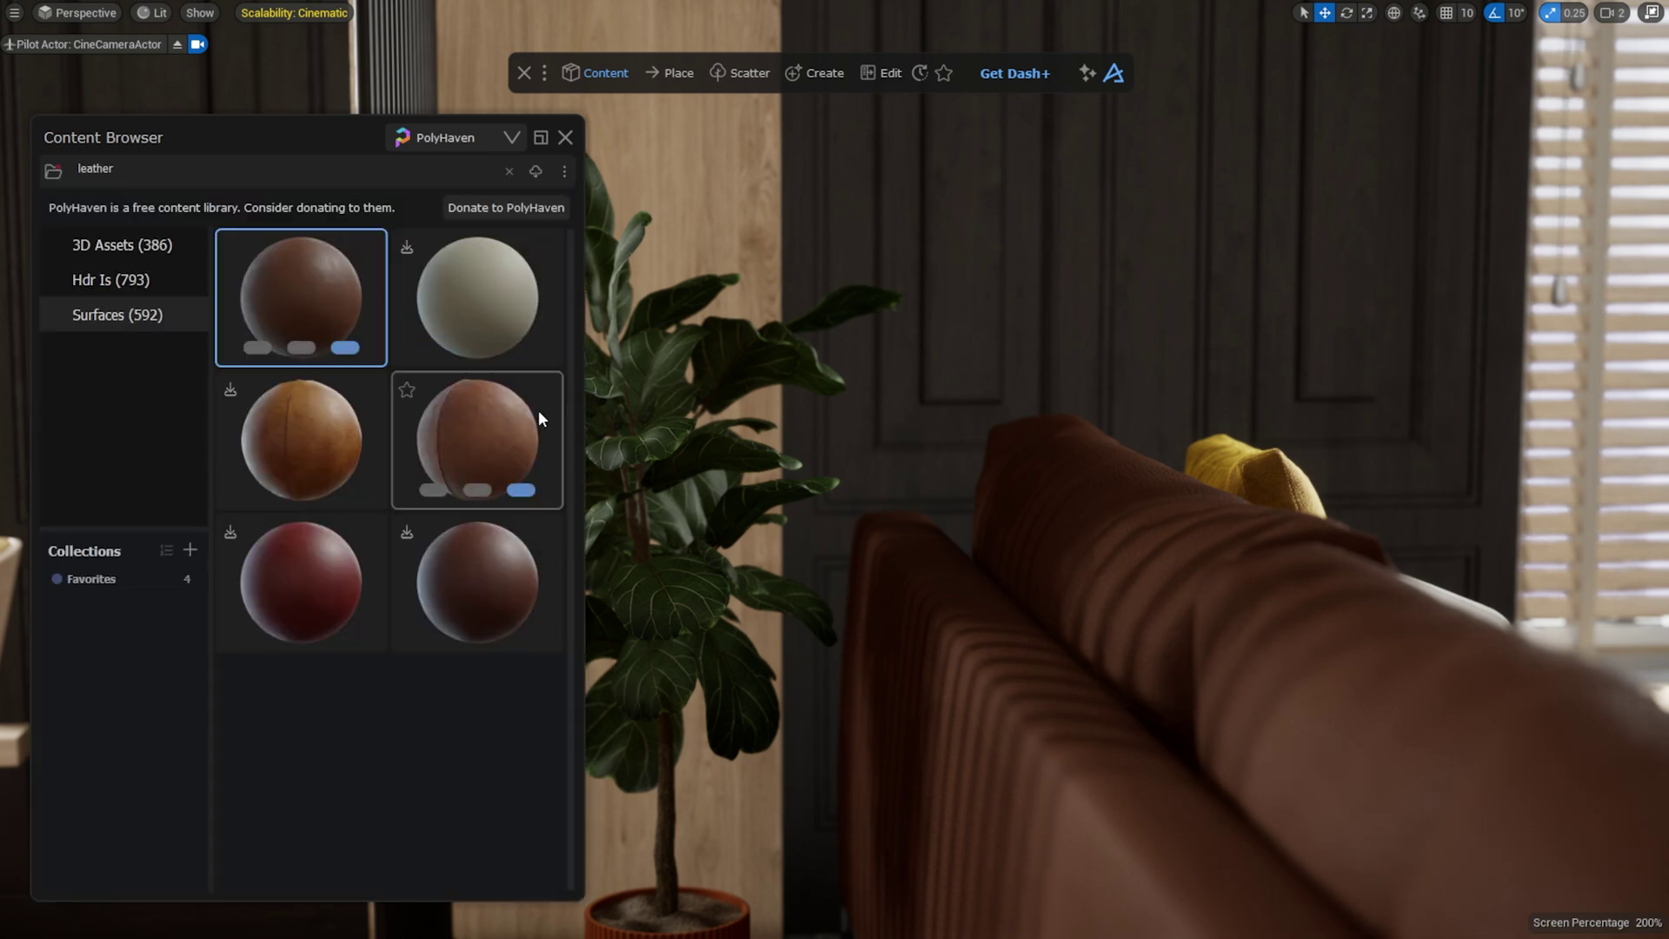
left_click_drag(537, 414, 977, 663)
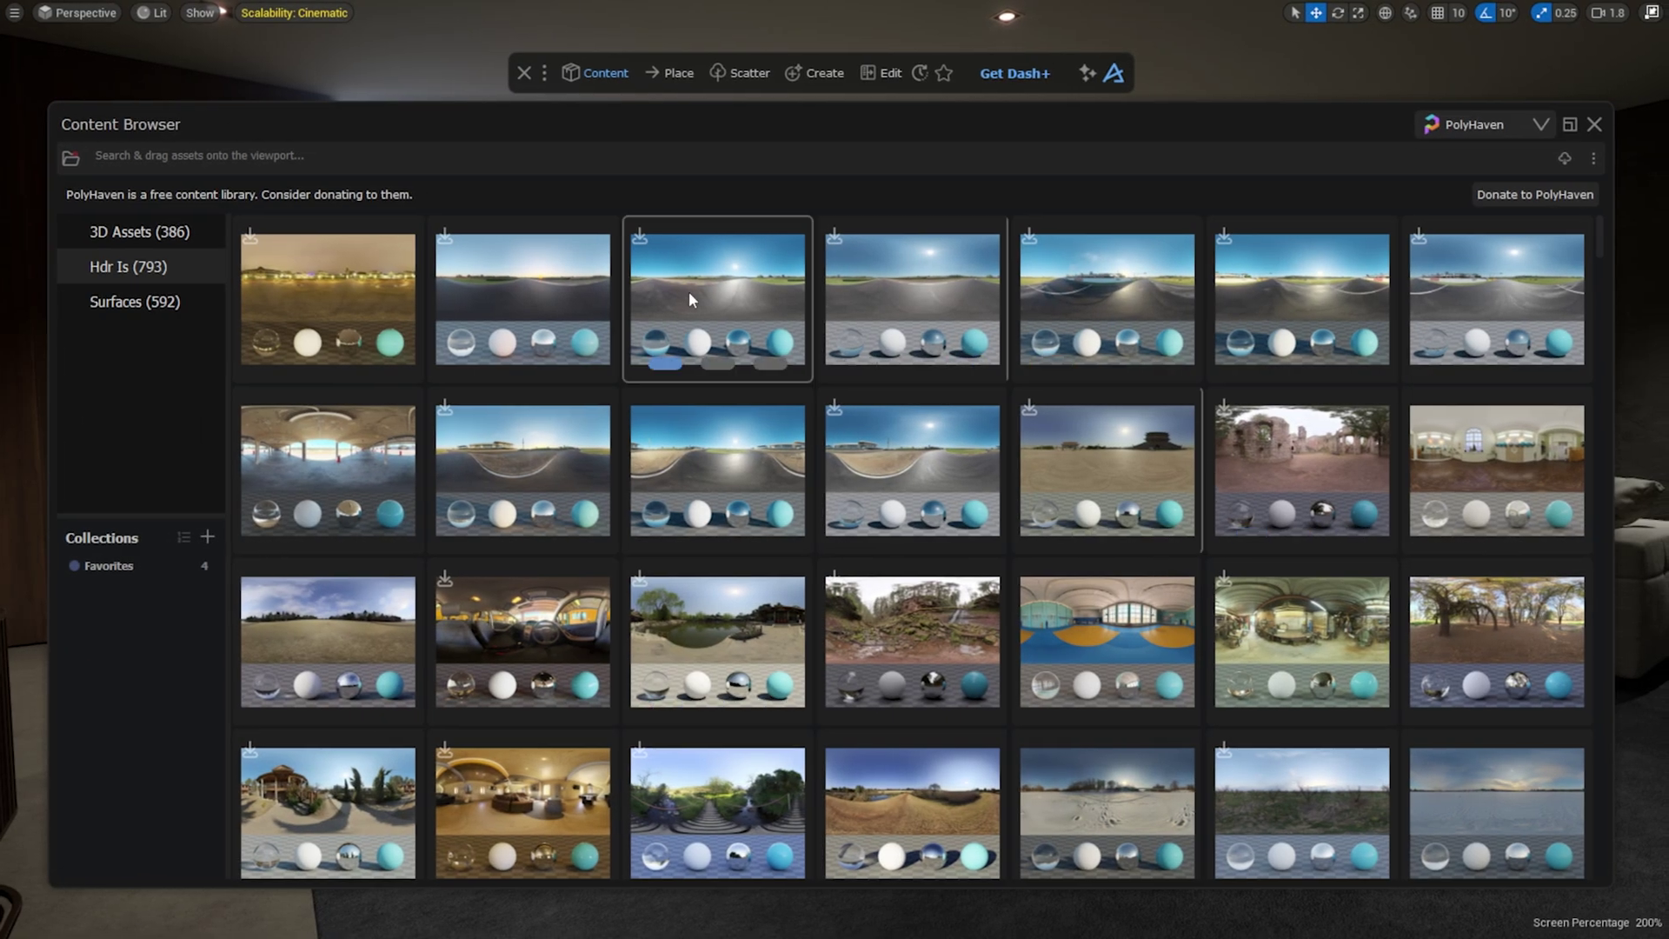
View the details and tags of the Zwartkops Straight Morning HDRI
right_click(688, 290)
left_click(714, 315)
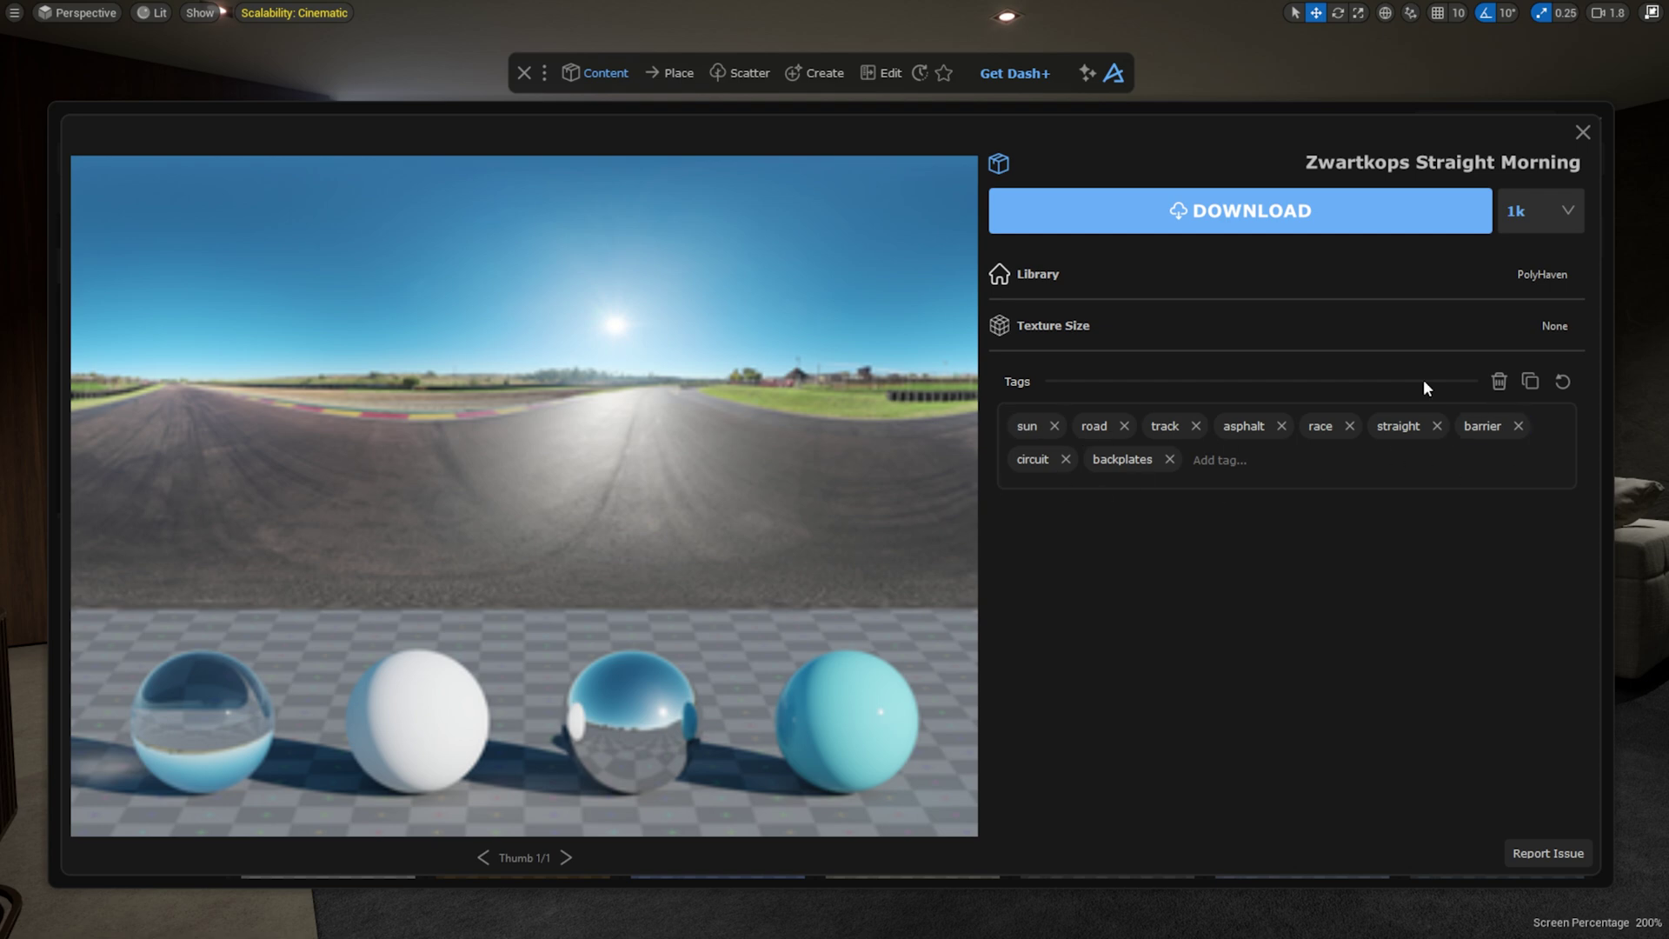
left_click(1583, 134)
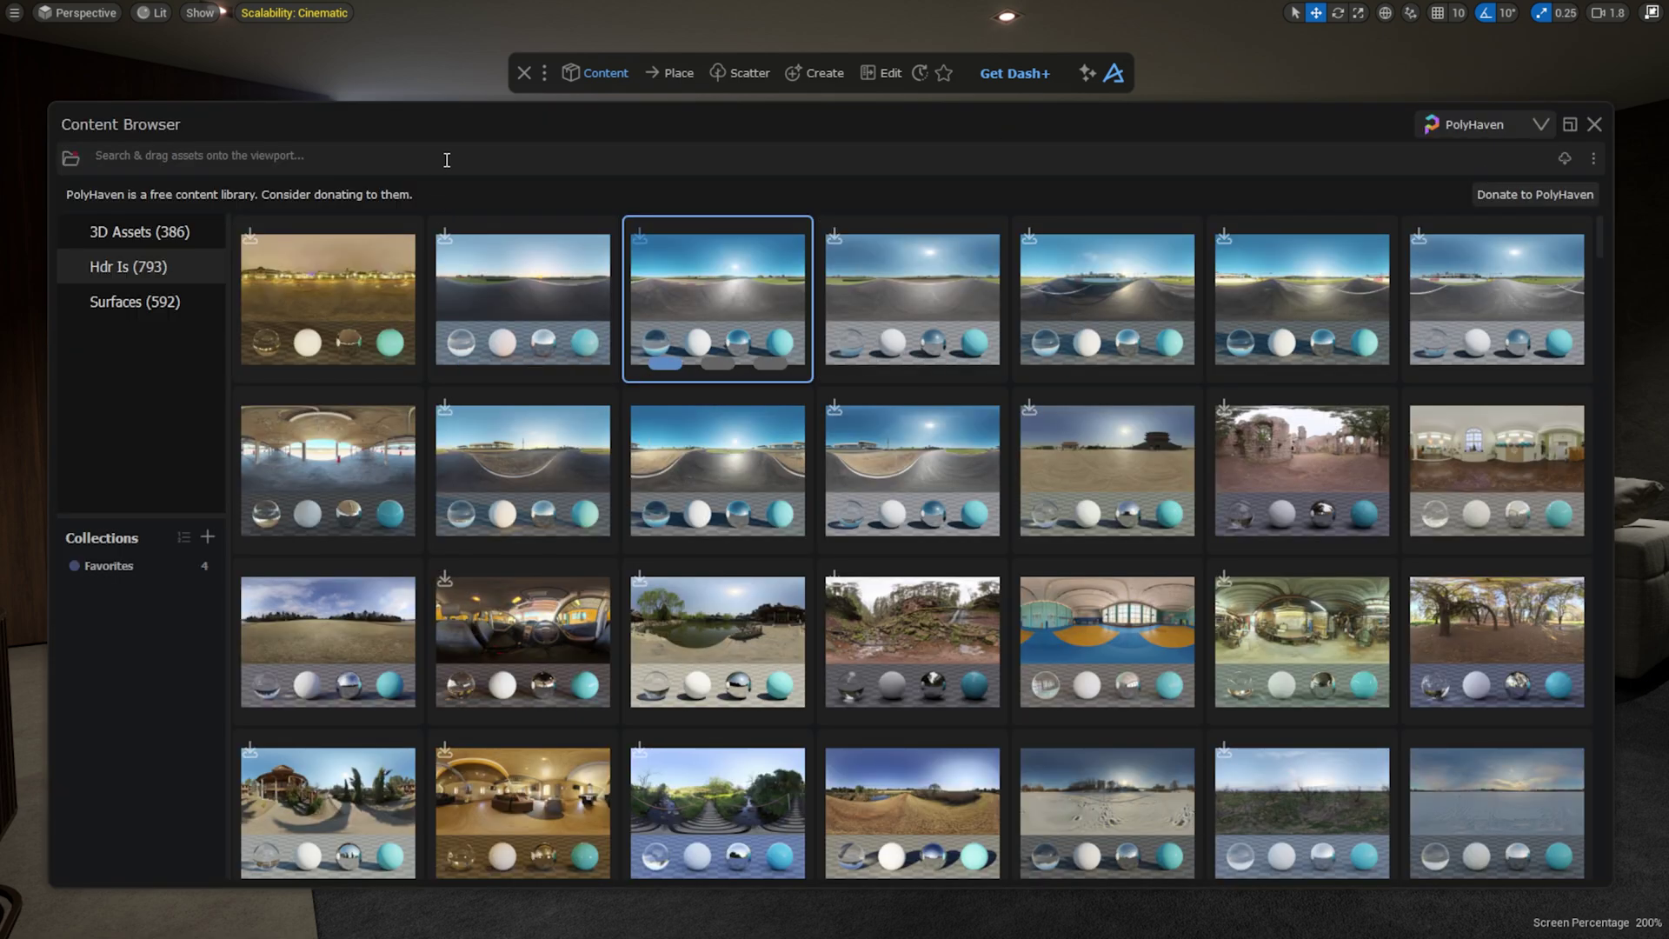
Search the HDRIs for "hill sand -night" and view the details of Quarry 02
type("hill")
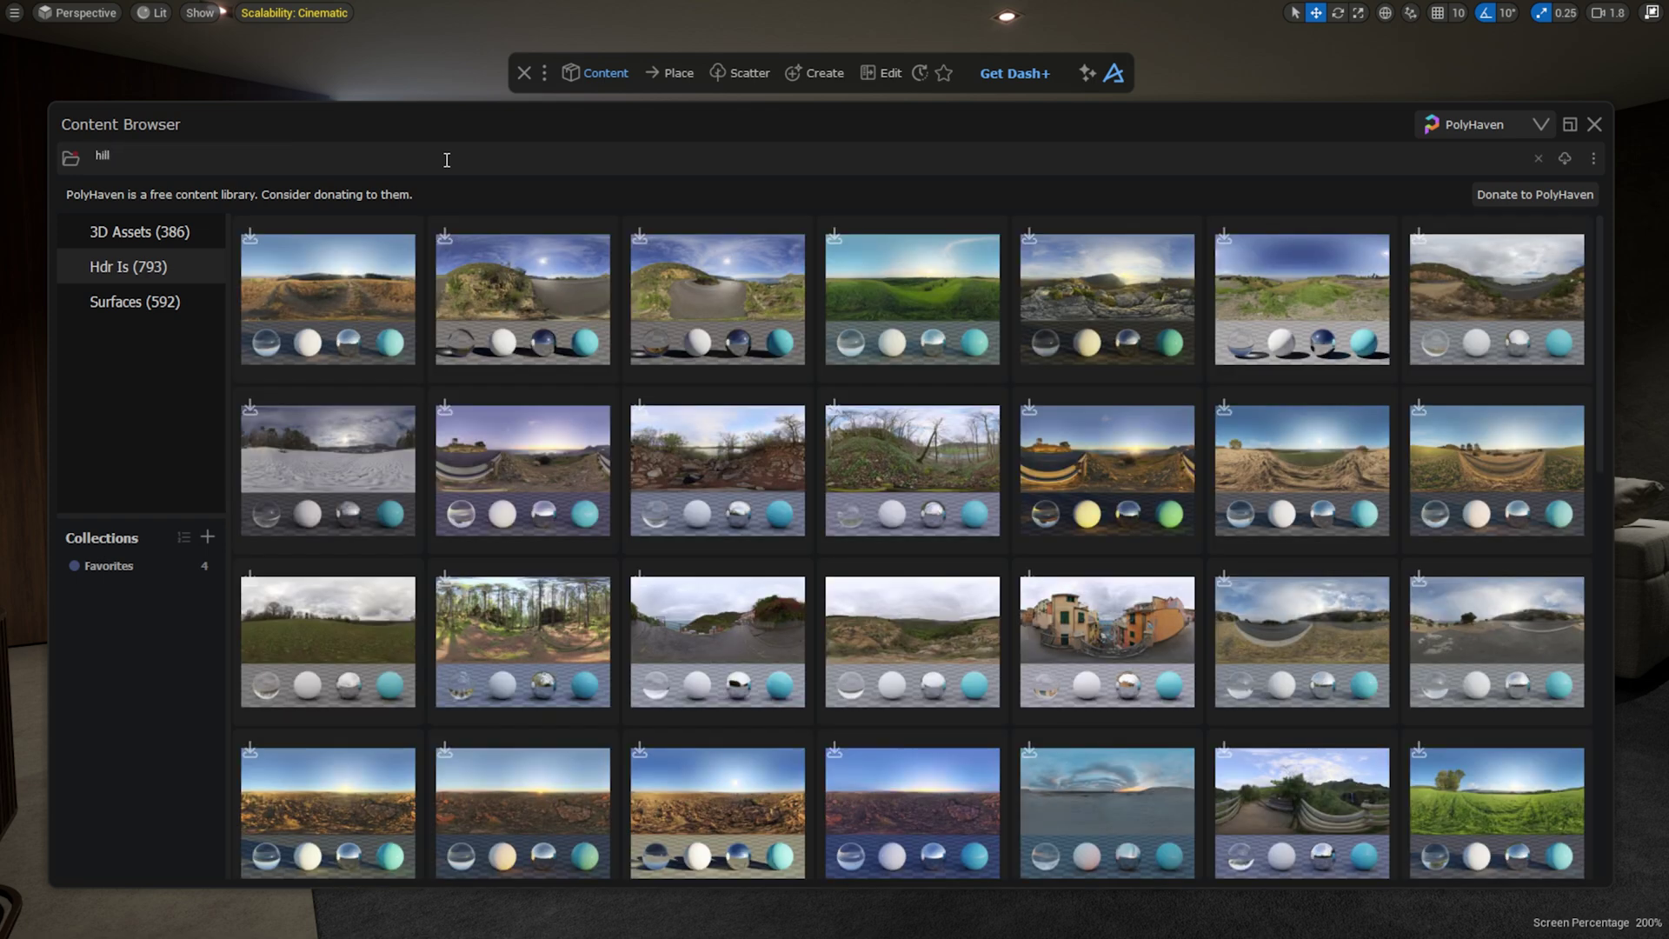
type(" sand")
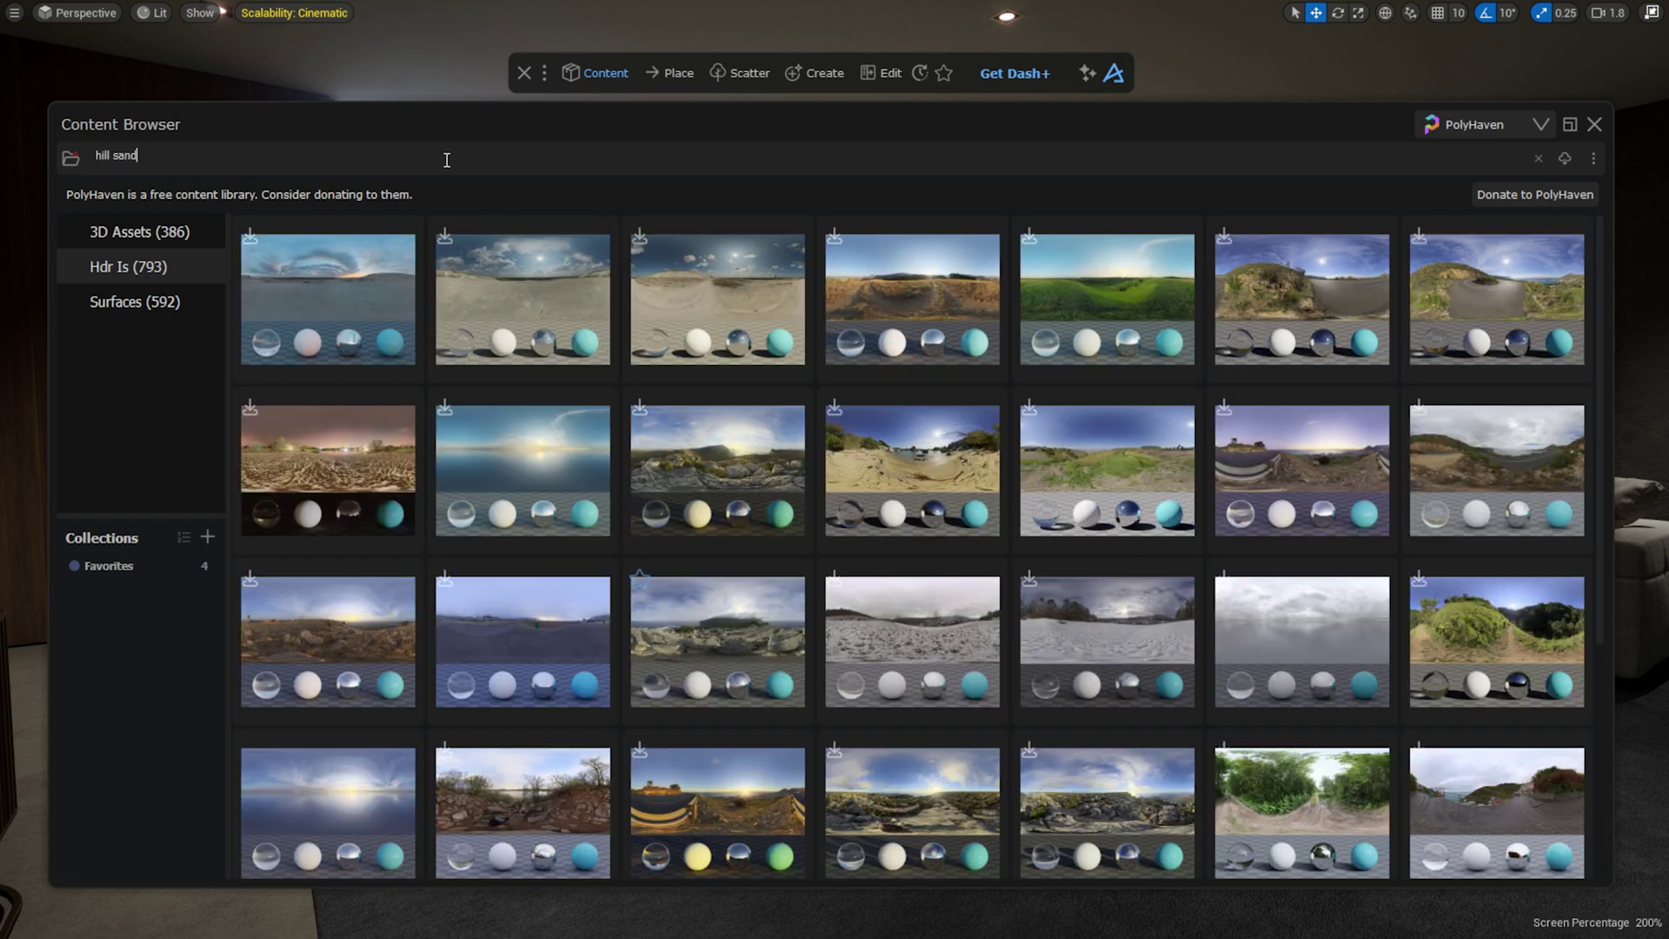
type(" -night")
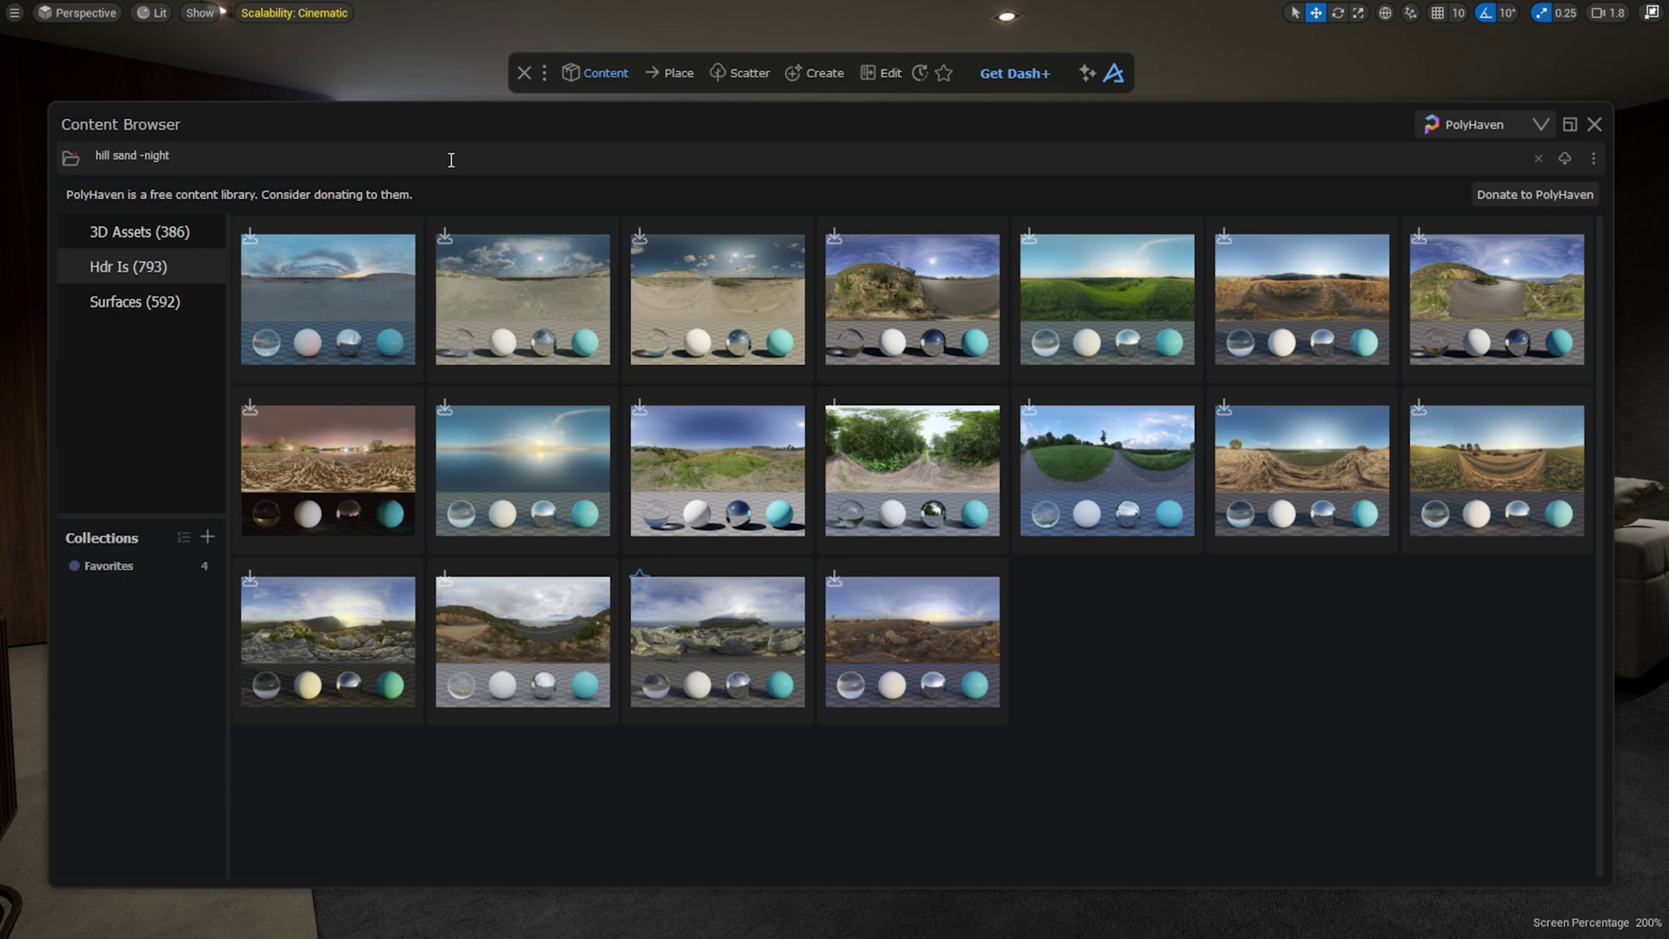
left_click(717, 280)
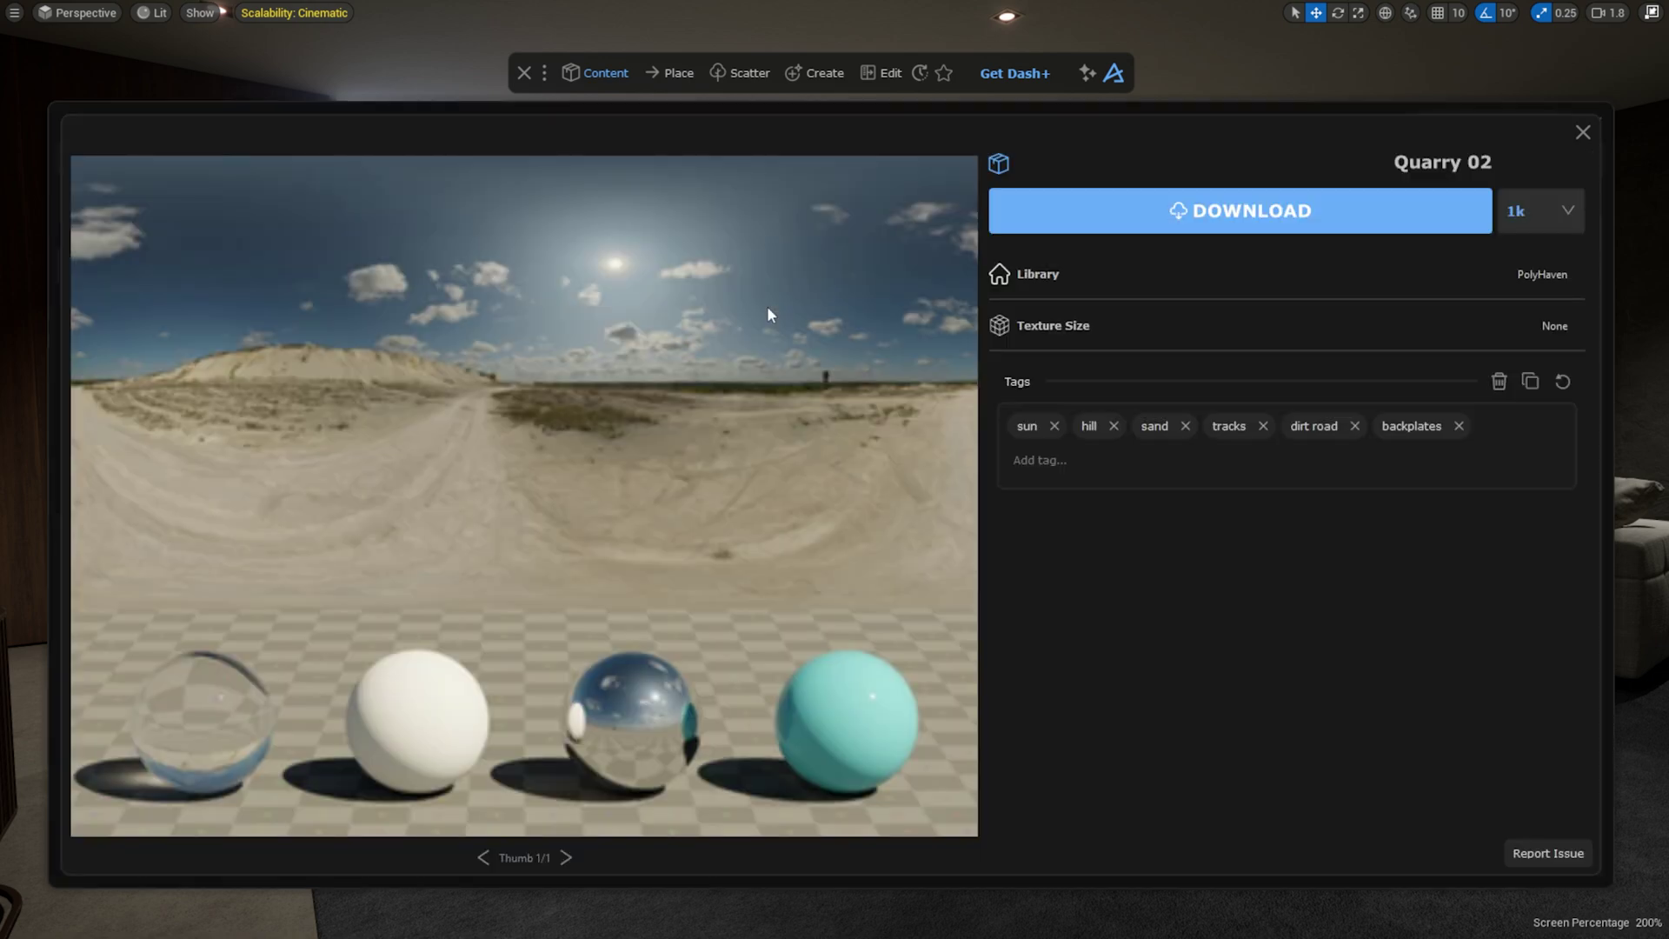
left_click(1583, 132)
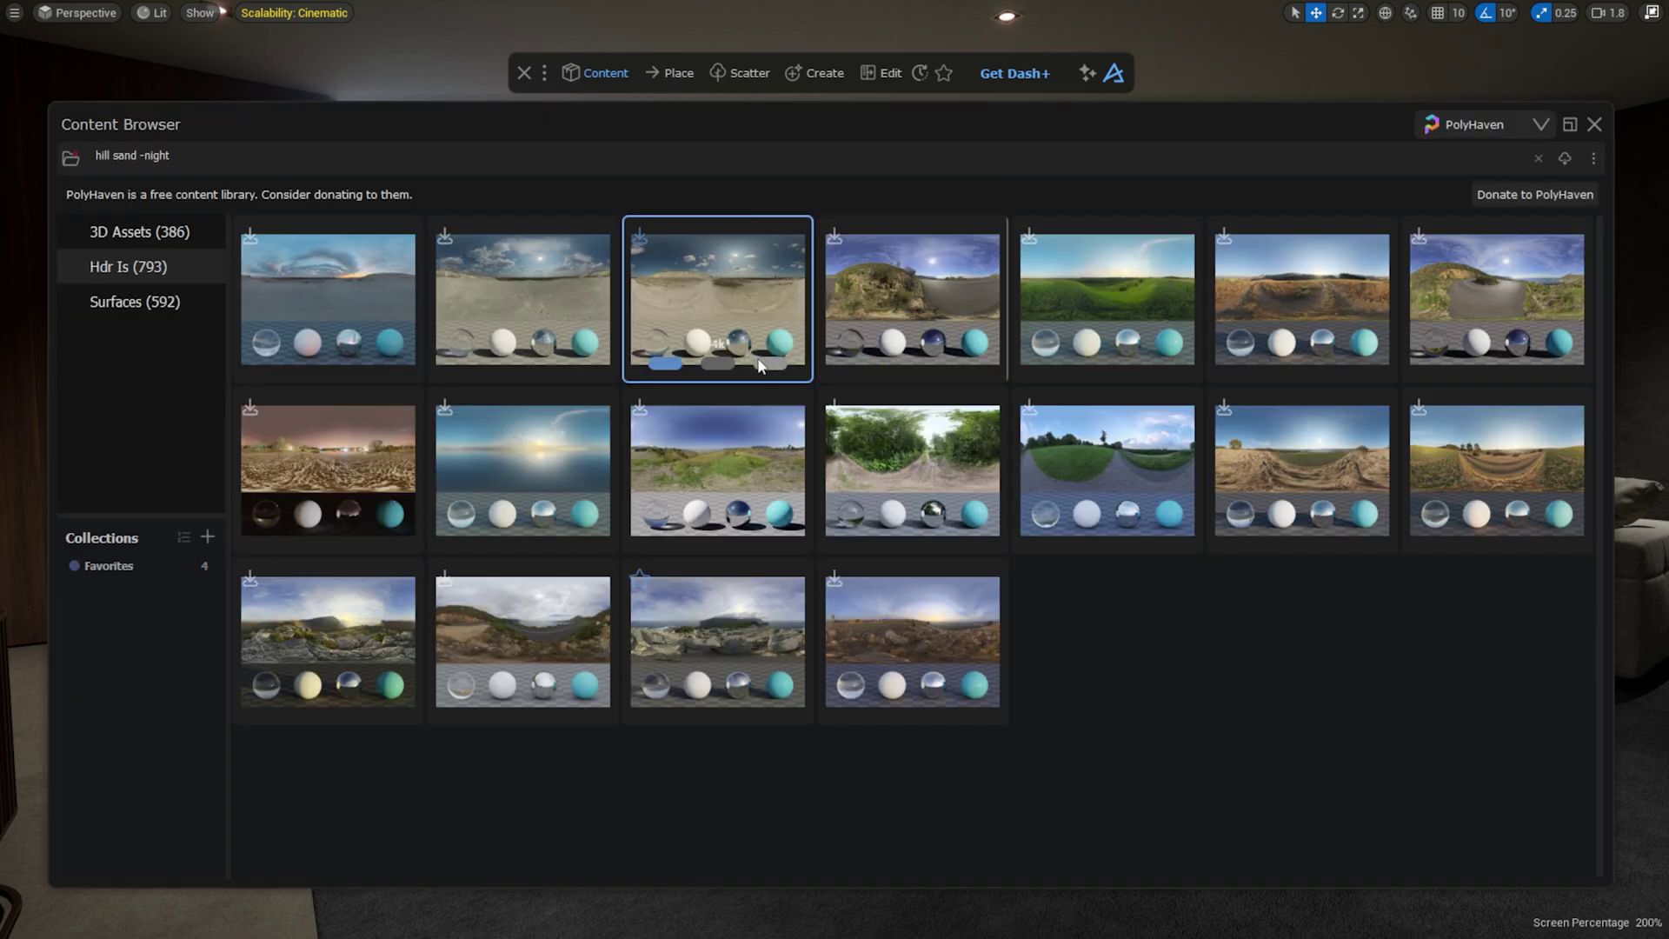
Narrow the Content Browser to uncover the living room and apply the Quarry 02 HDRI to the scene
left_click_drag(1615, 381, 590, 377)
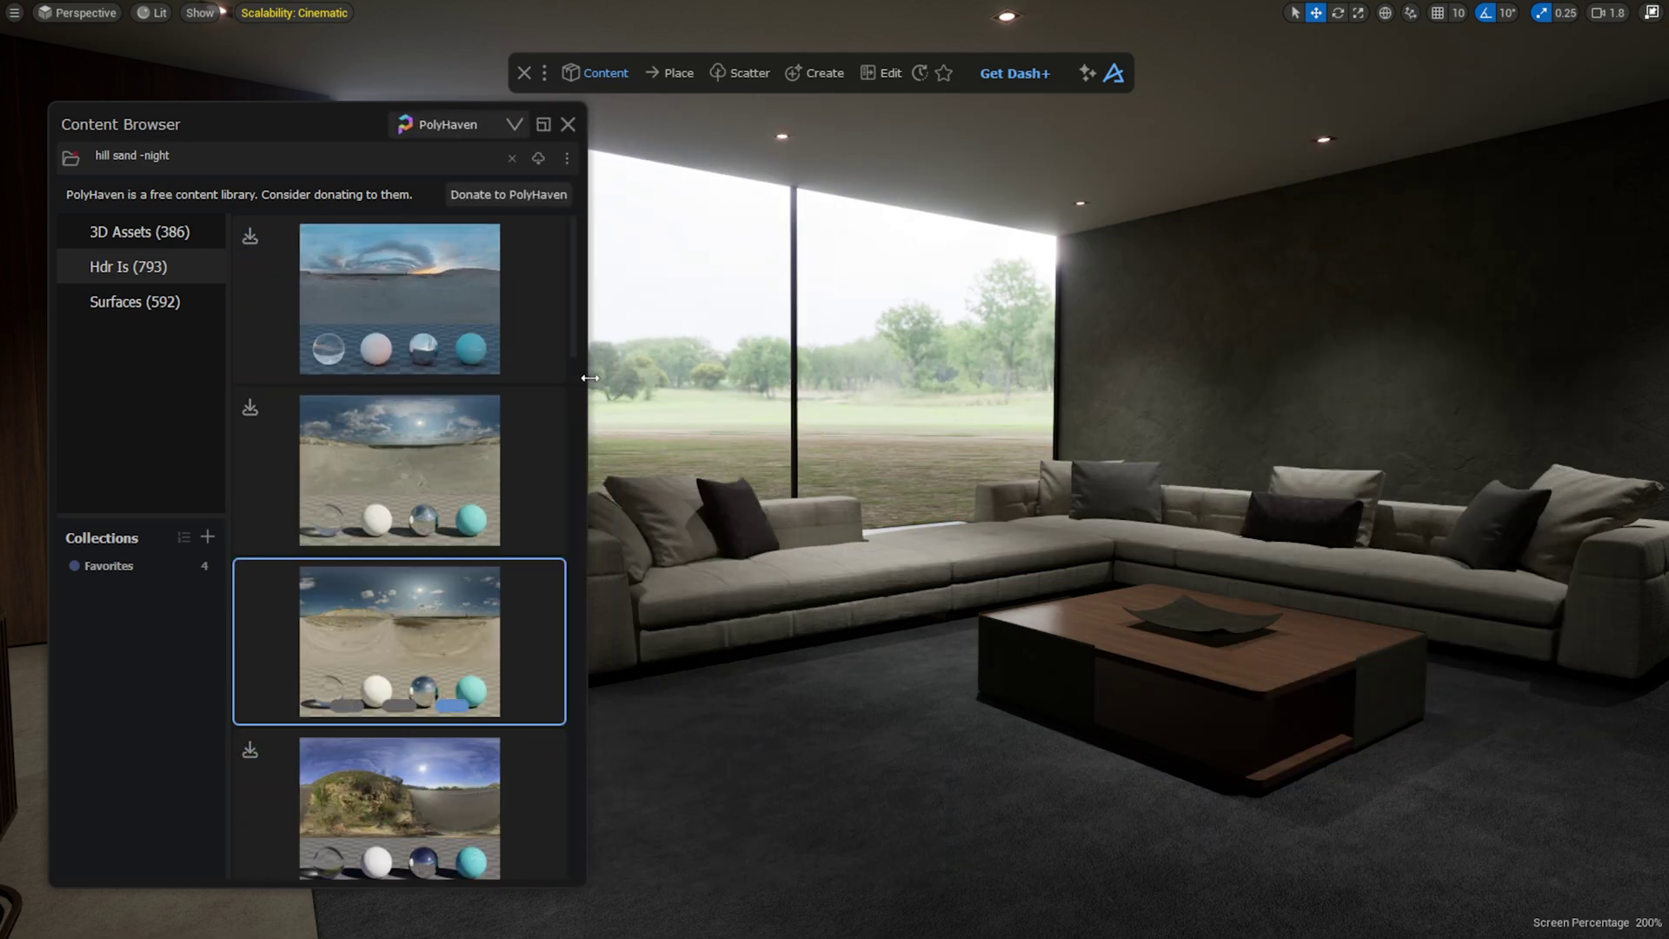
left_click_drag(362, 642, 882, 410)
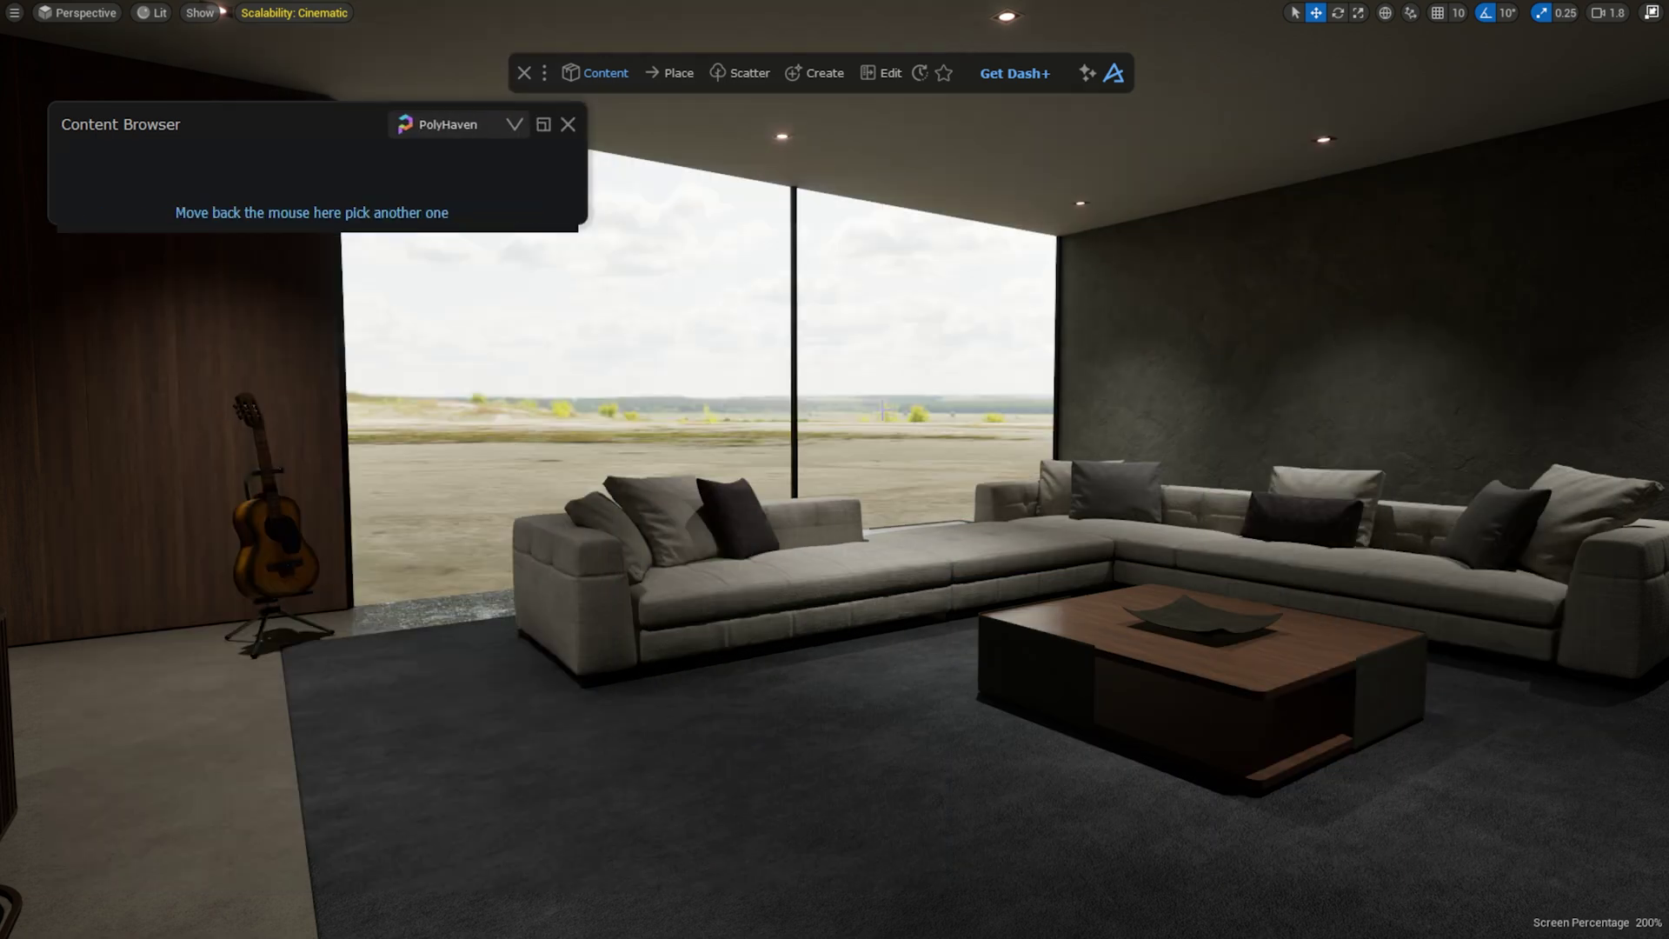
mouse_move(474, 226)
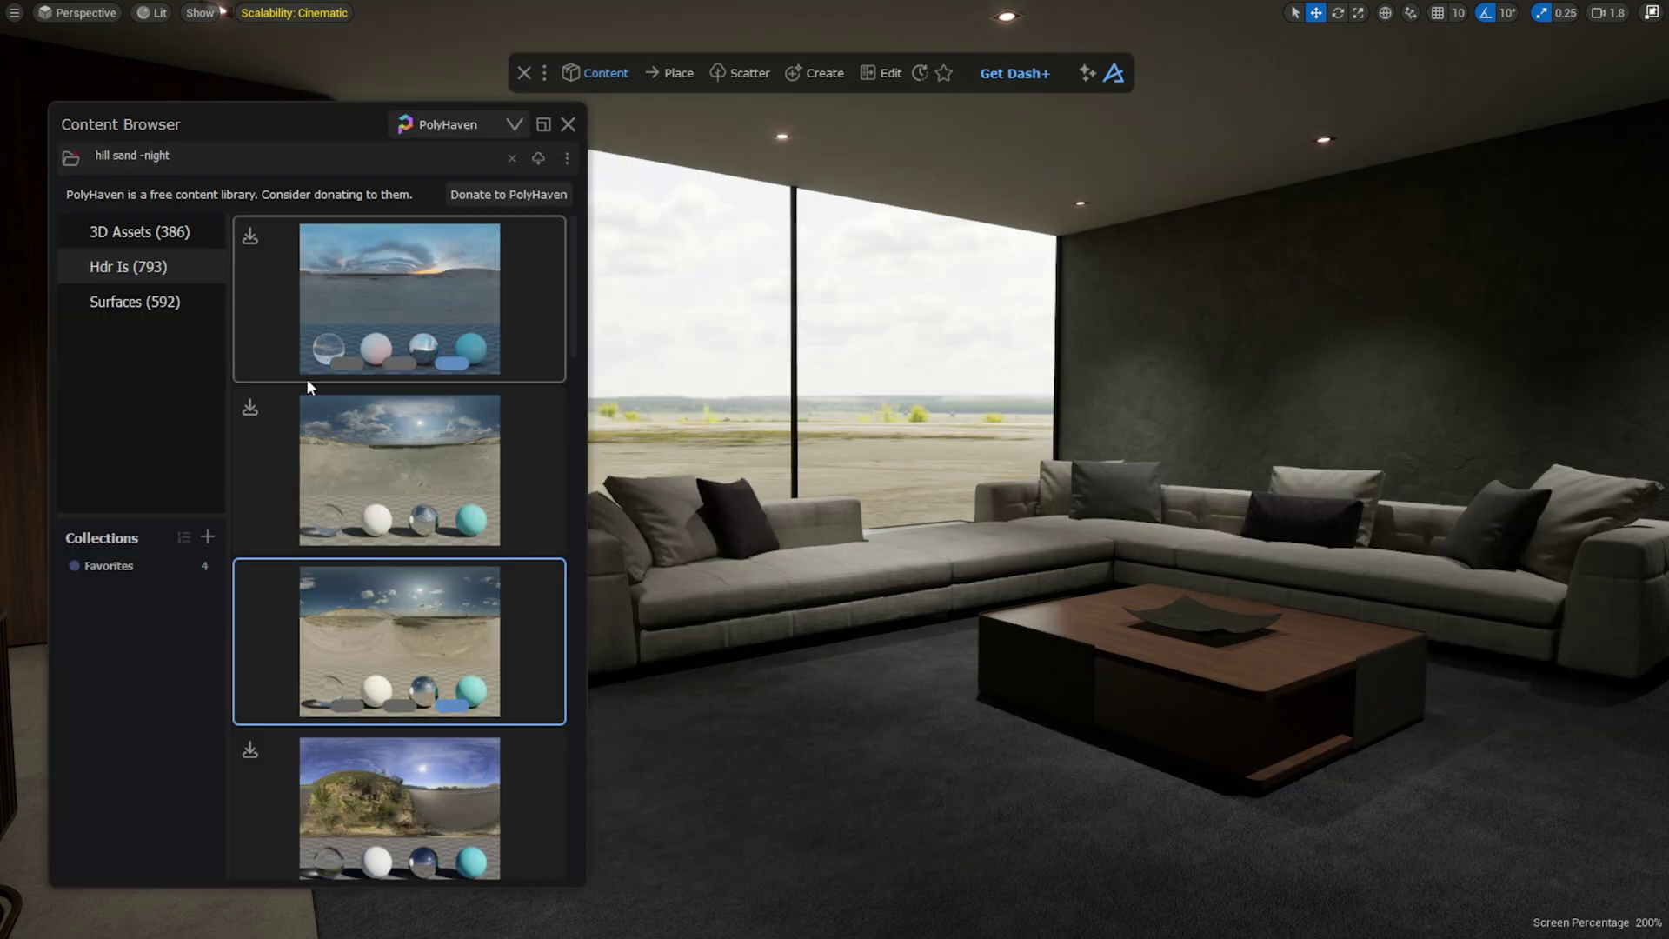
Show the Favorites collection without the search text and apply its first three HDRIs in turn to the living room scene
left_click(127, 567)
left_click(511, 158)
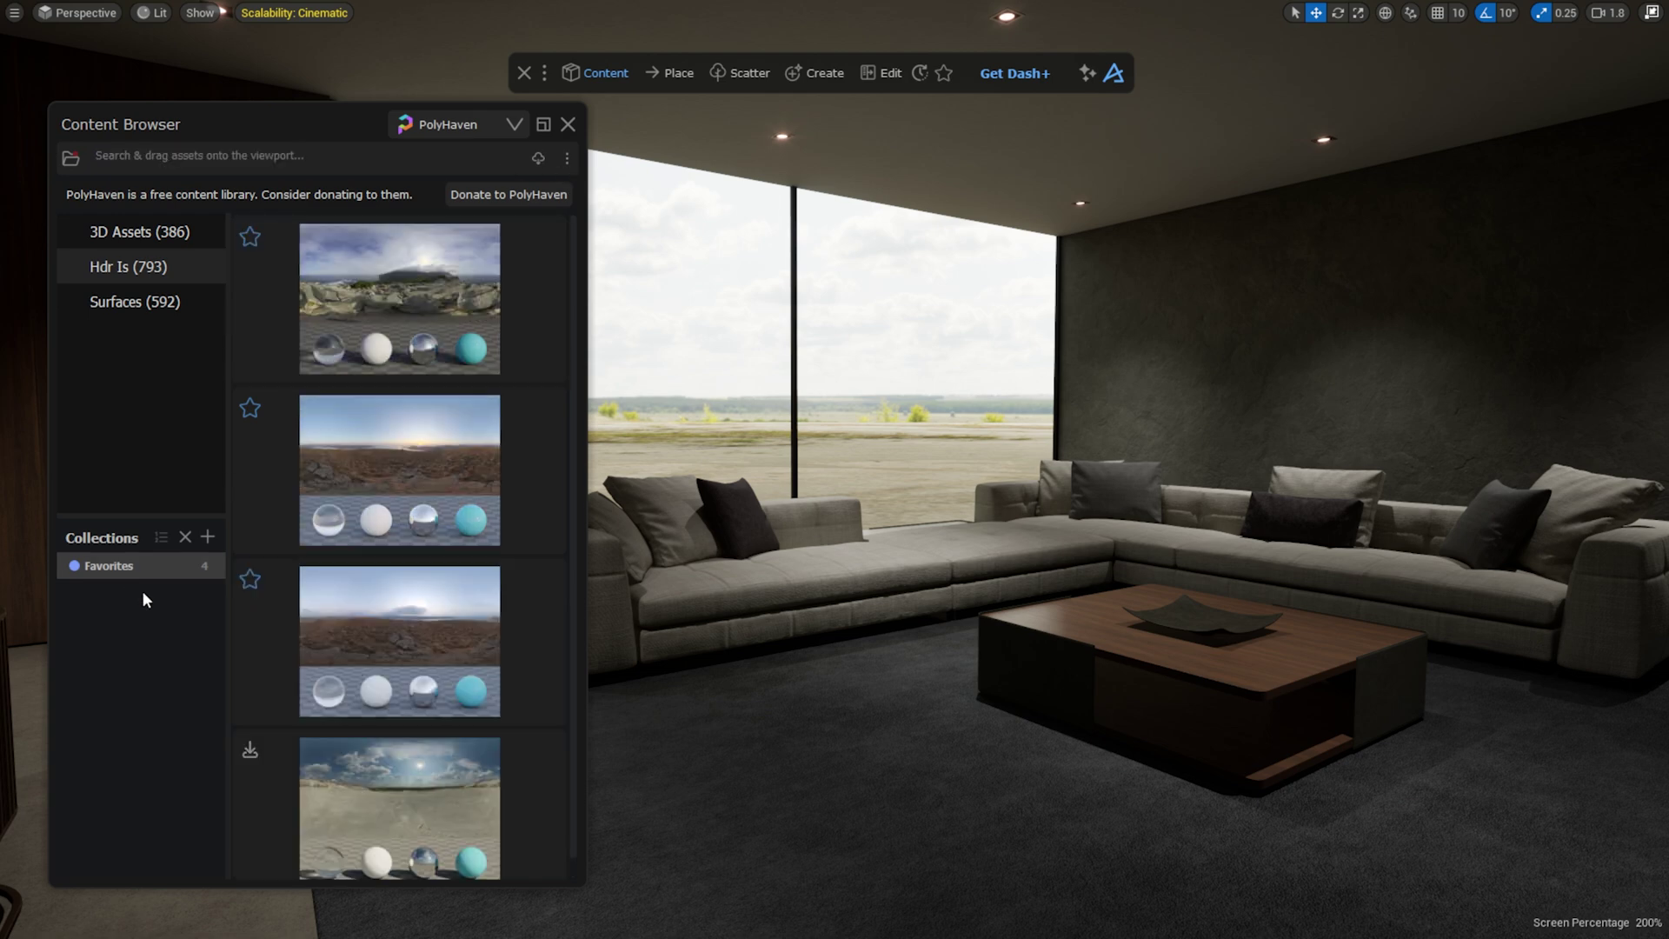
scroll(443, 597, "down", 1)
scroll(444, 596, "up", 1)
left_click_drag(488, 287, 913, 387)
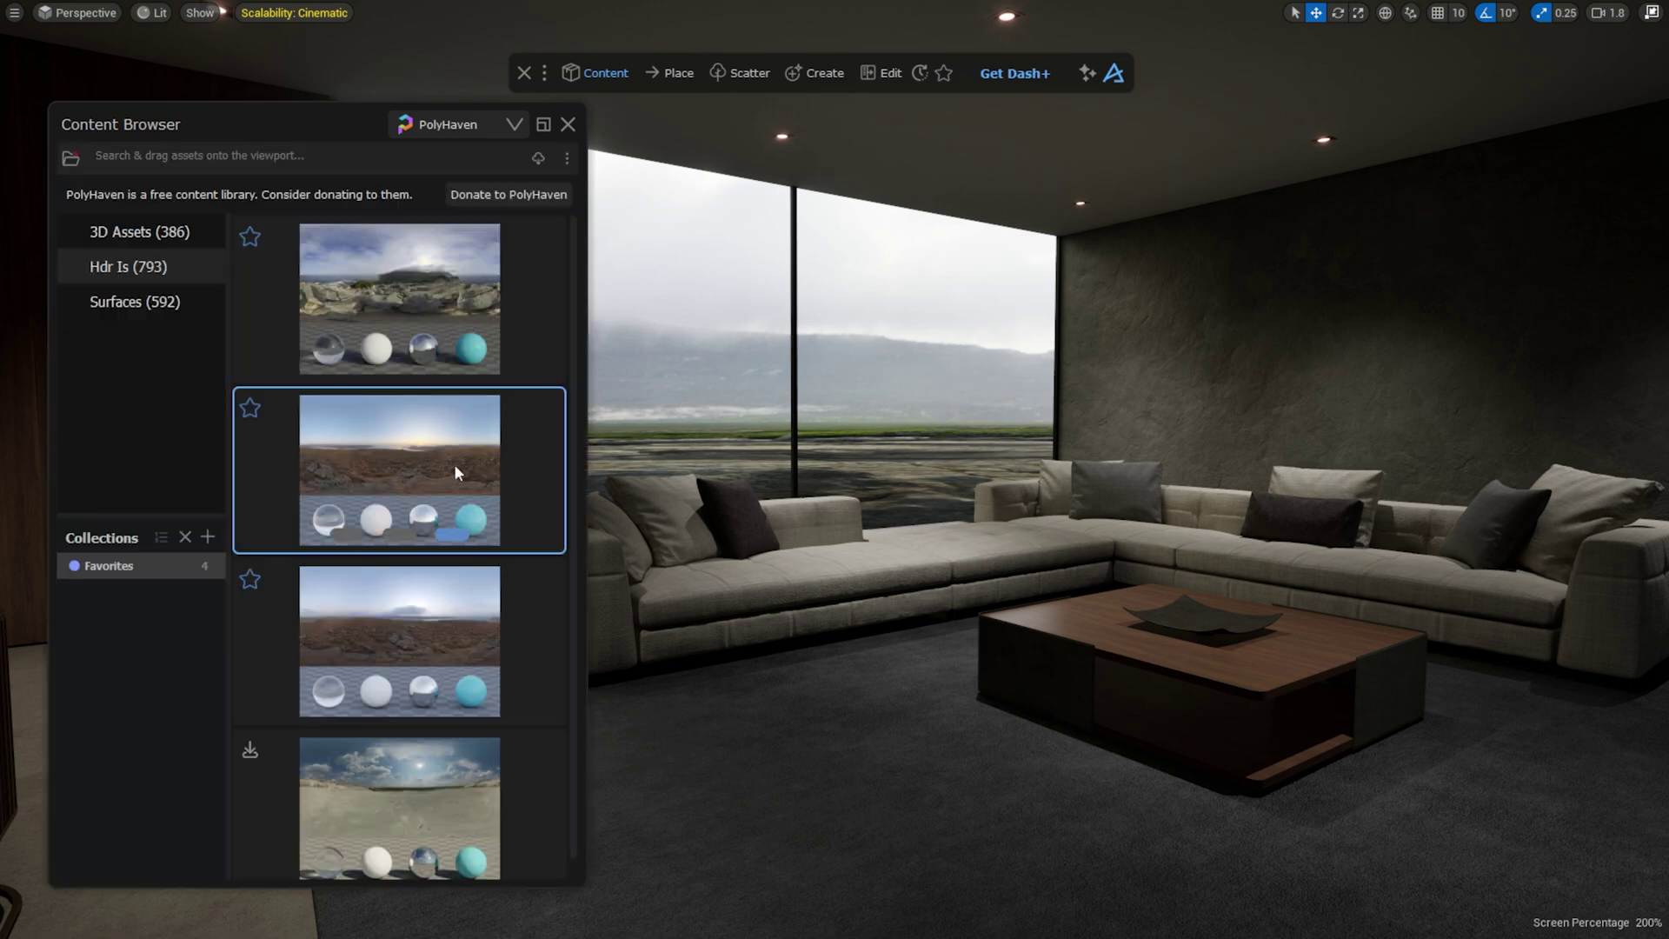
left_click_drag(424, 462, 614, 232)
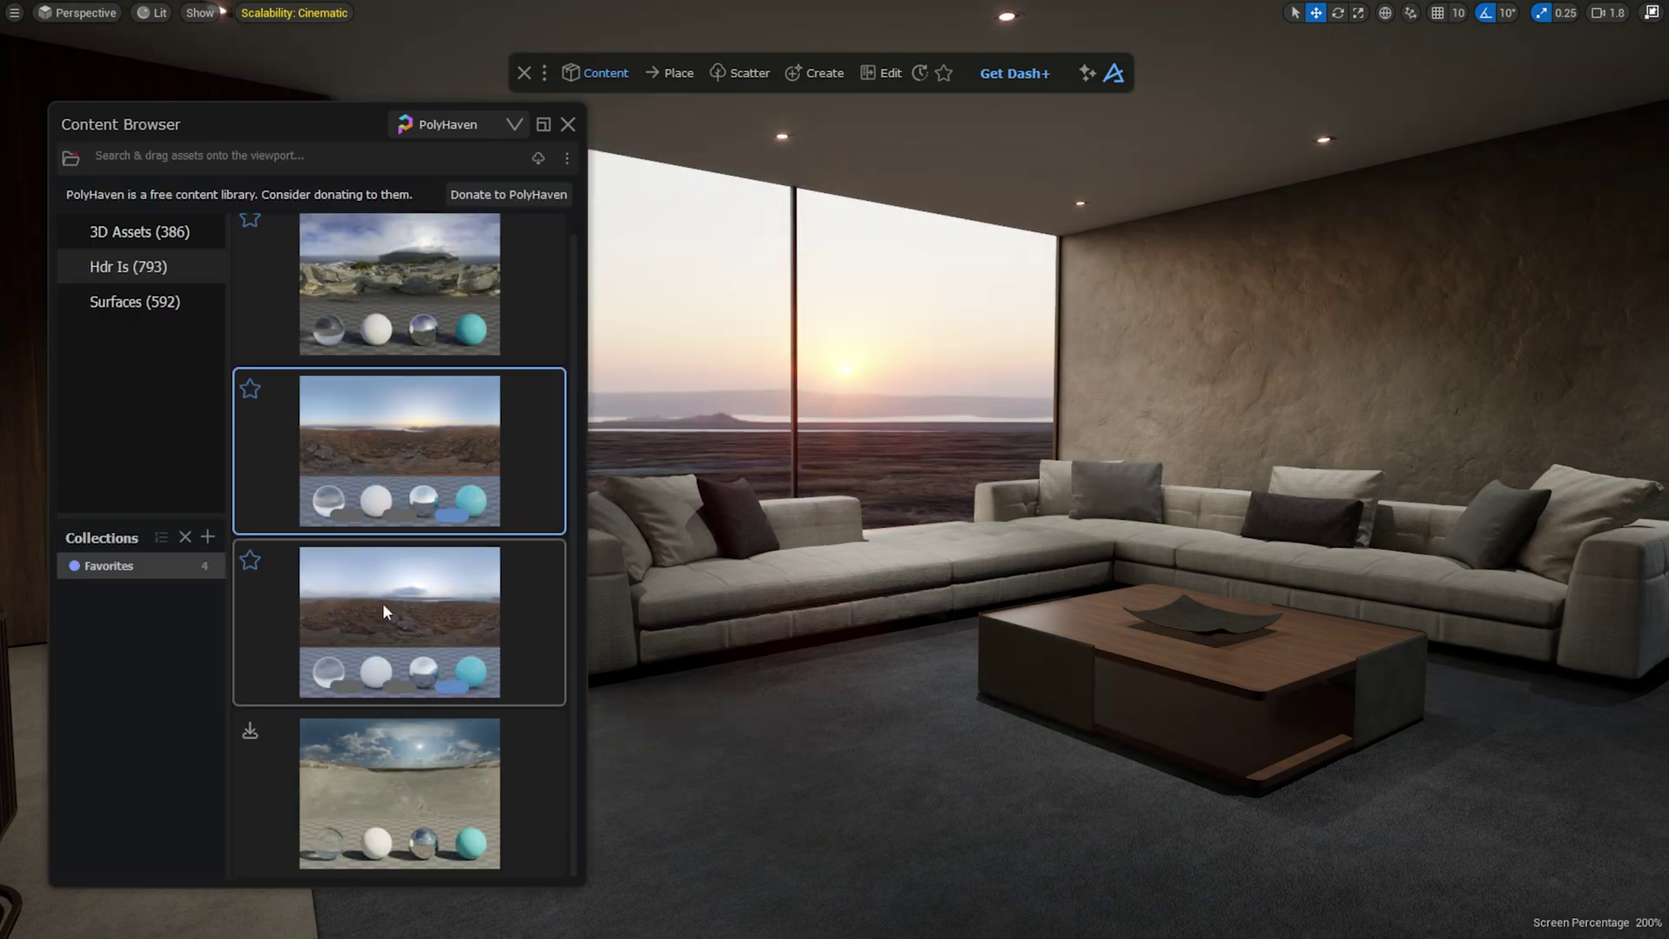
left_click_drag(402, 639, 899, 410)
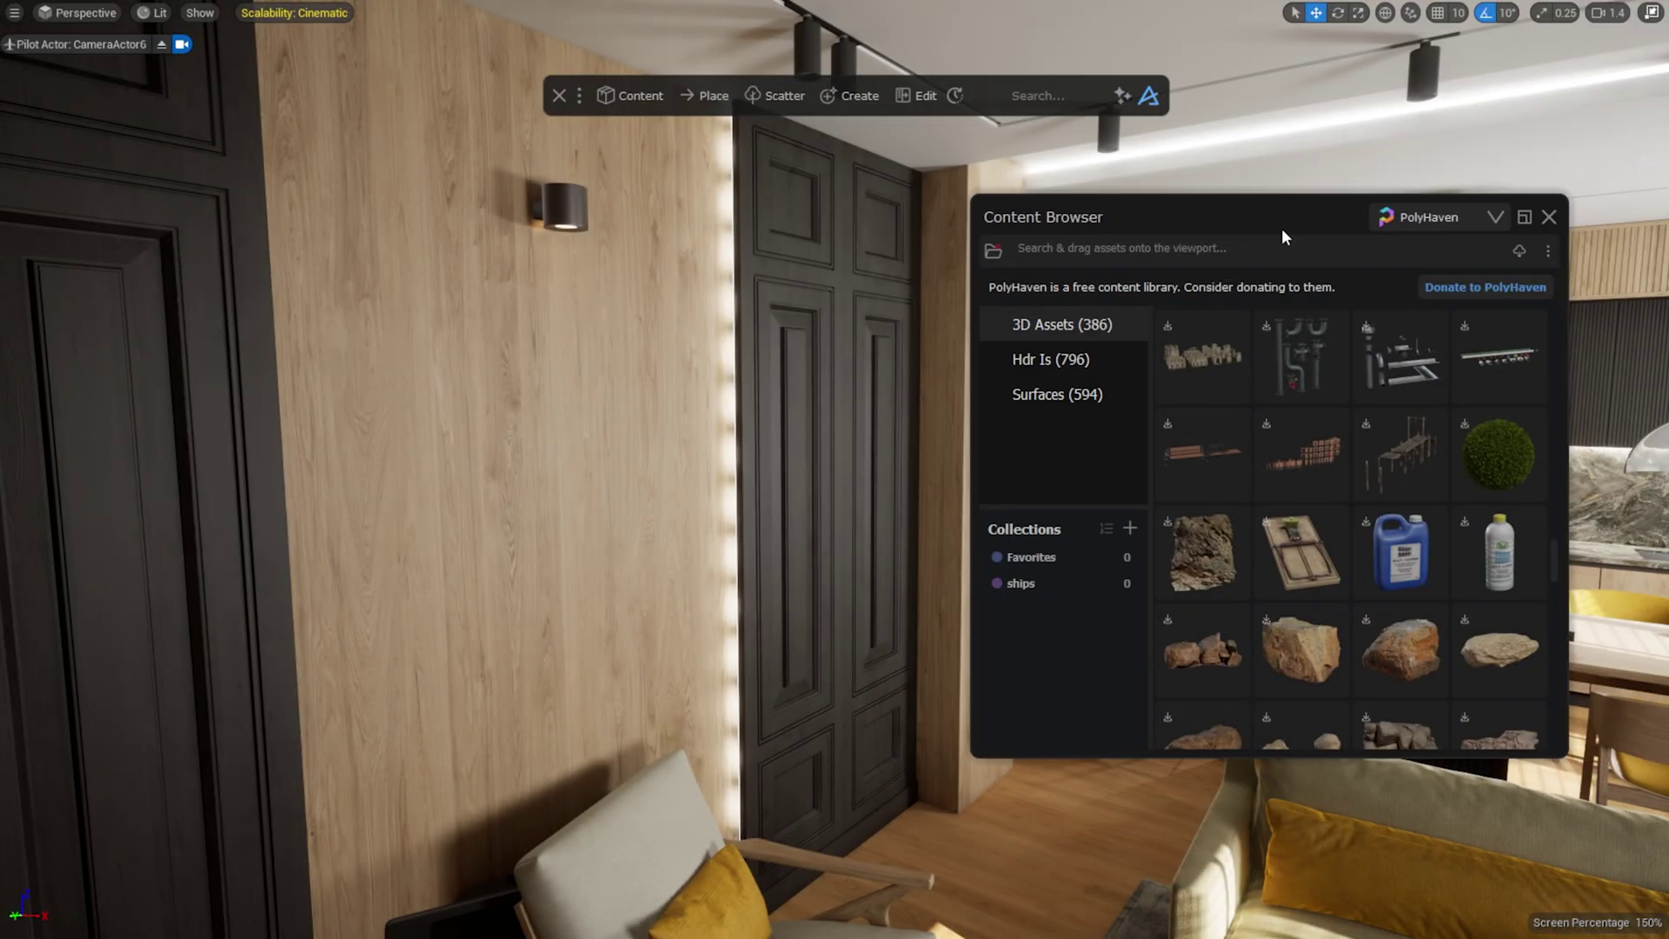
Switch the Content Browser to the IES Library and view the details of the BEGA 10800 lm,102 W profile
left_click(1466, 224)
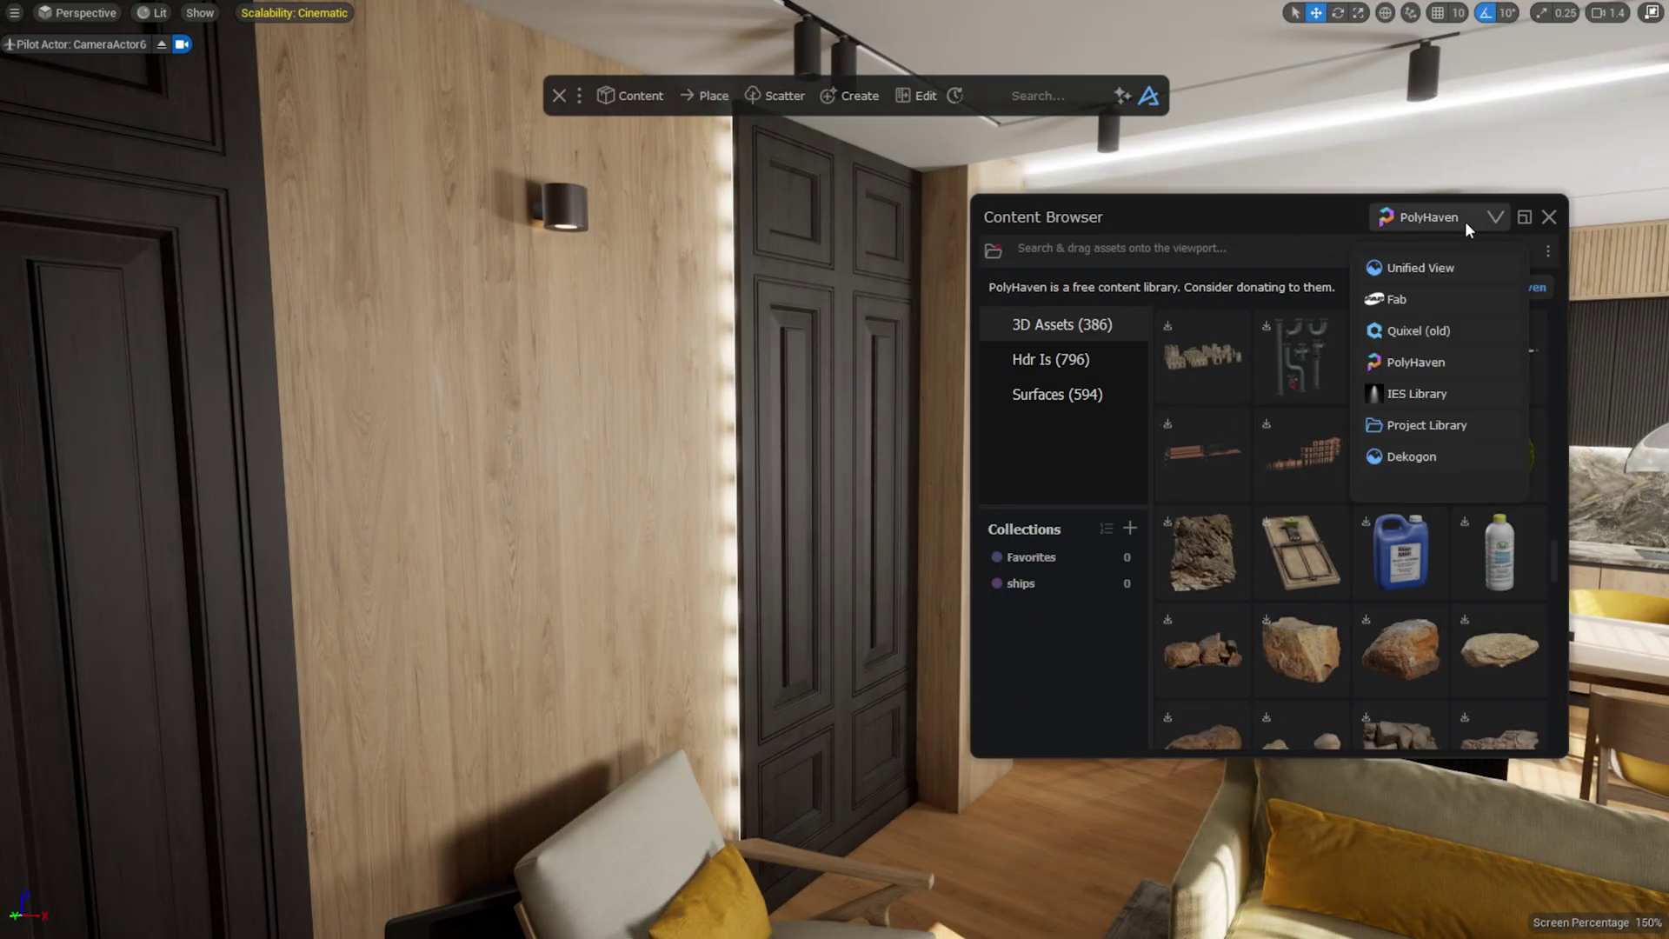
left_click(1452, 391)
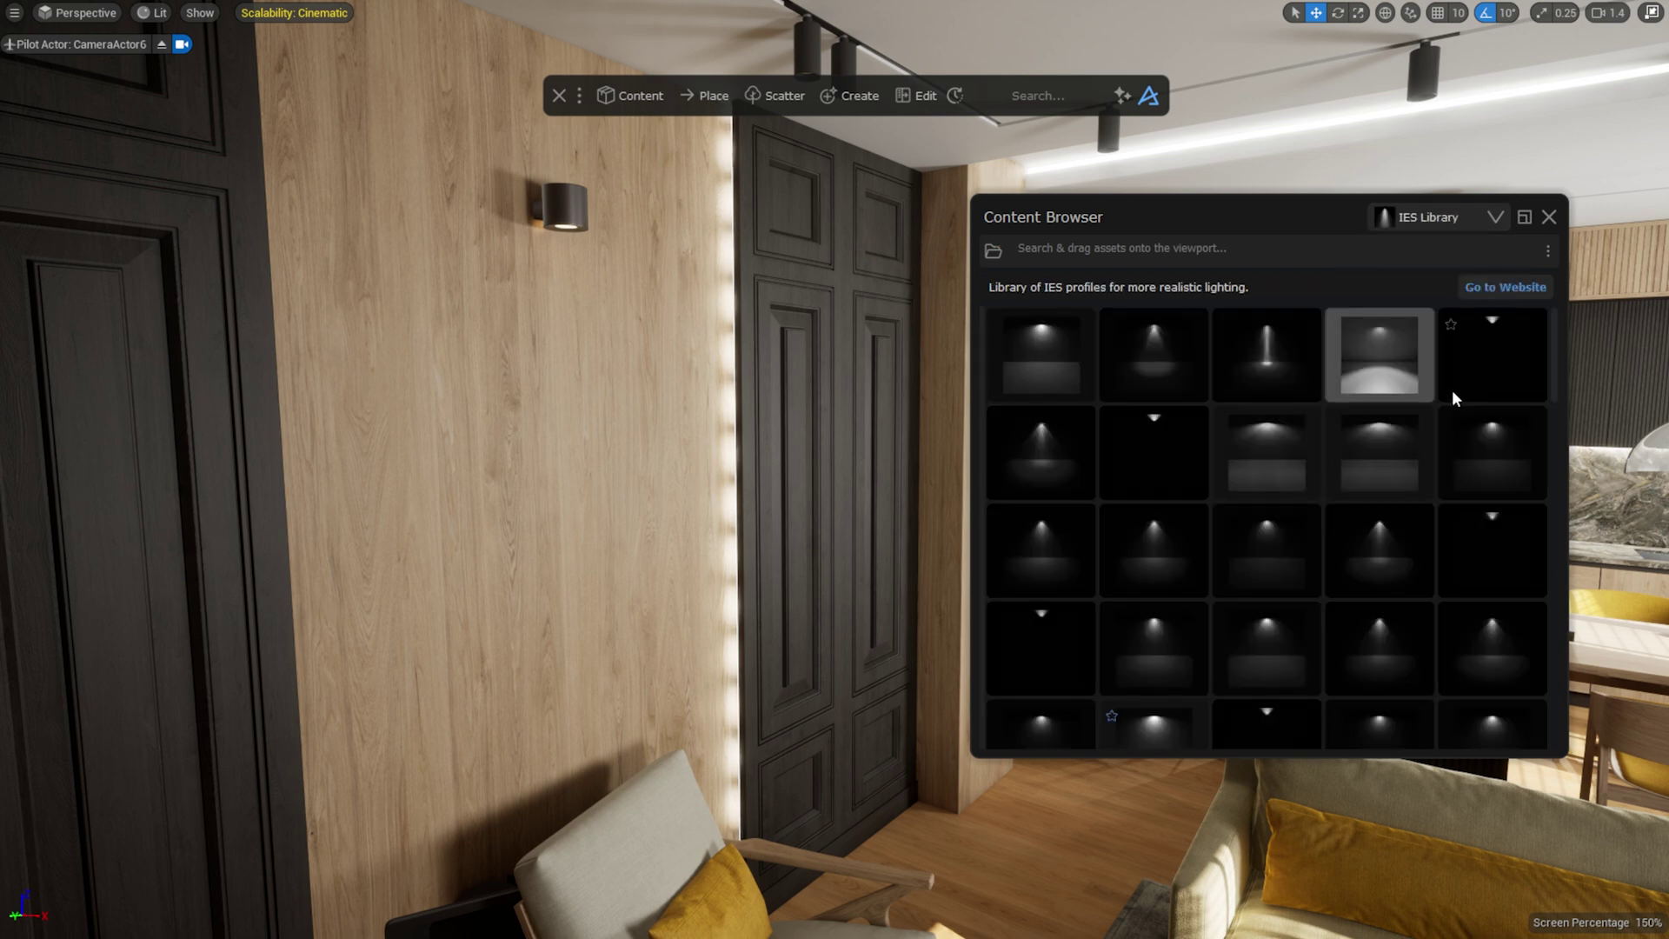
right_click(1057, 361)
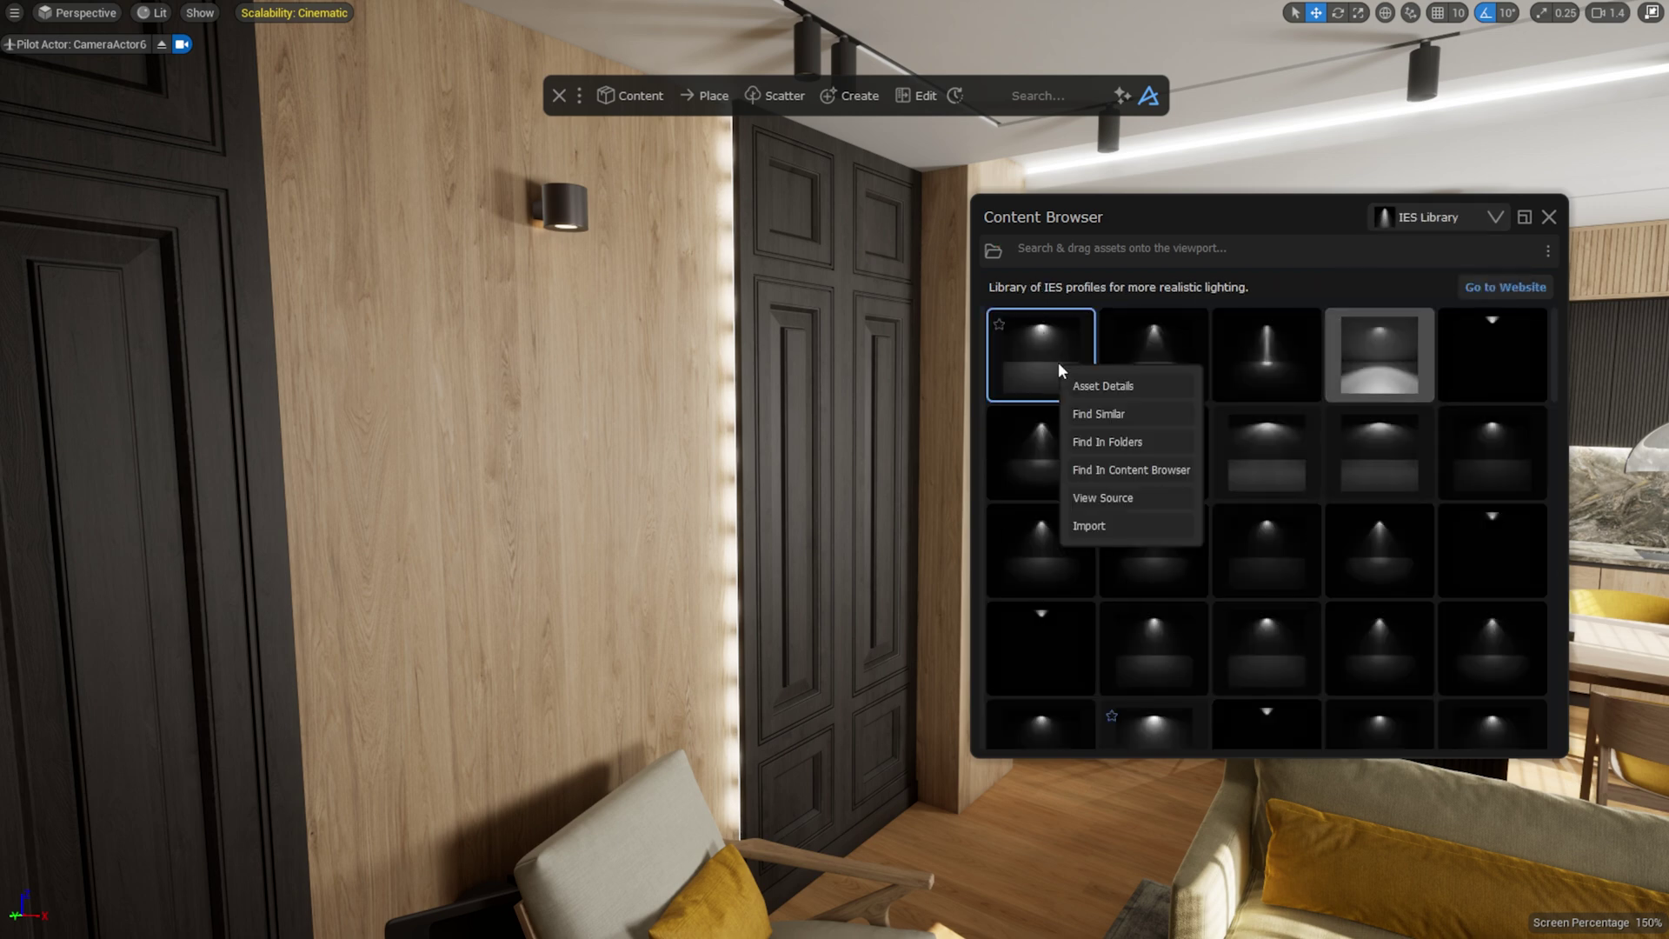
left_click(1150, 384)
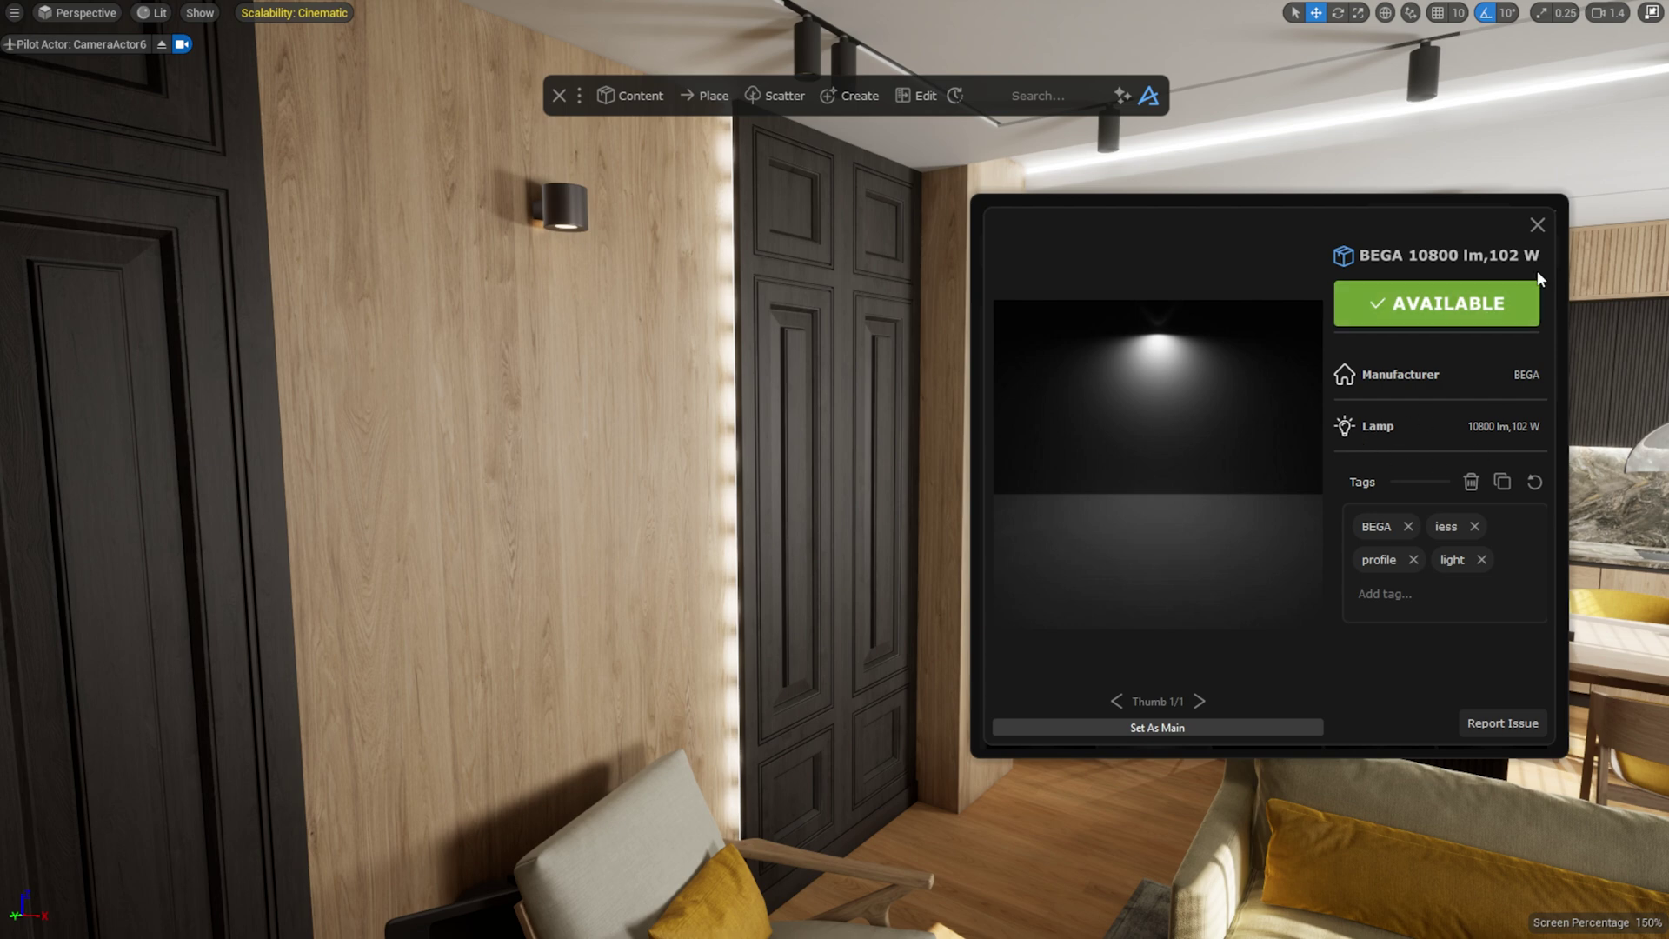
left_click(1538, 224)
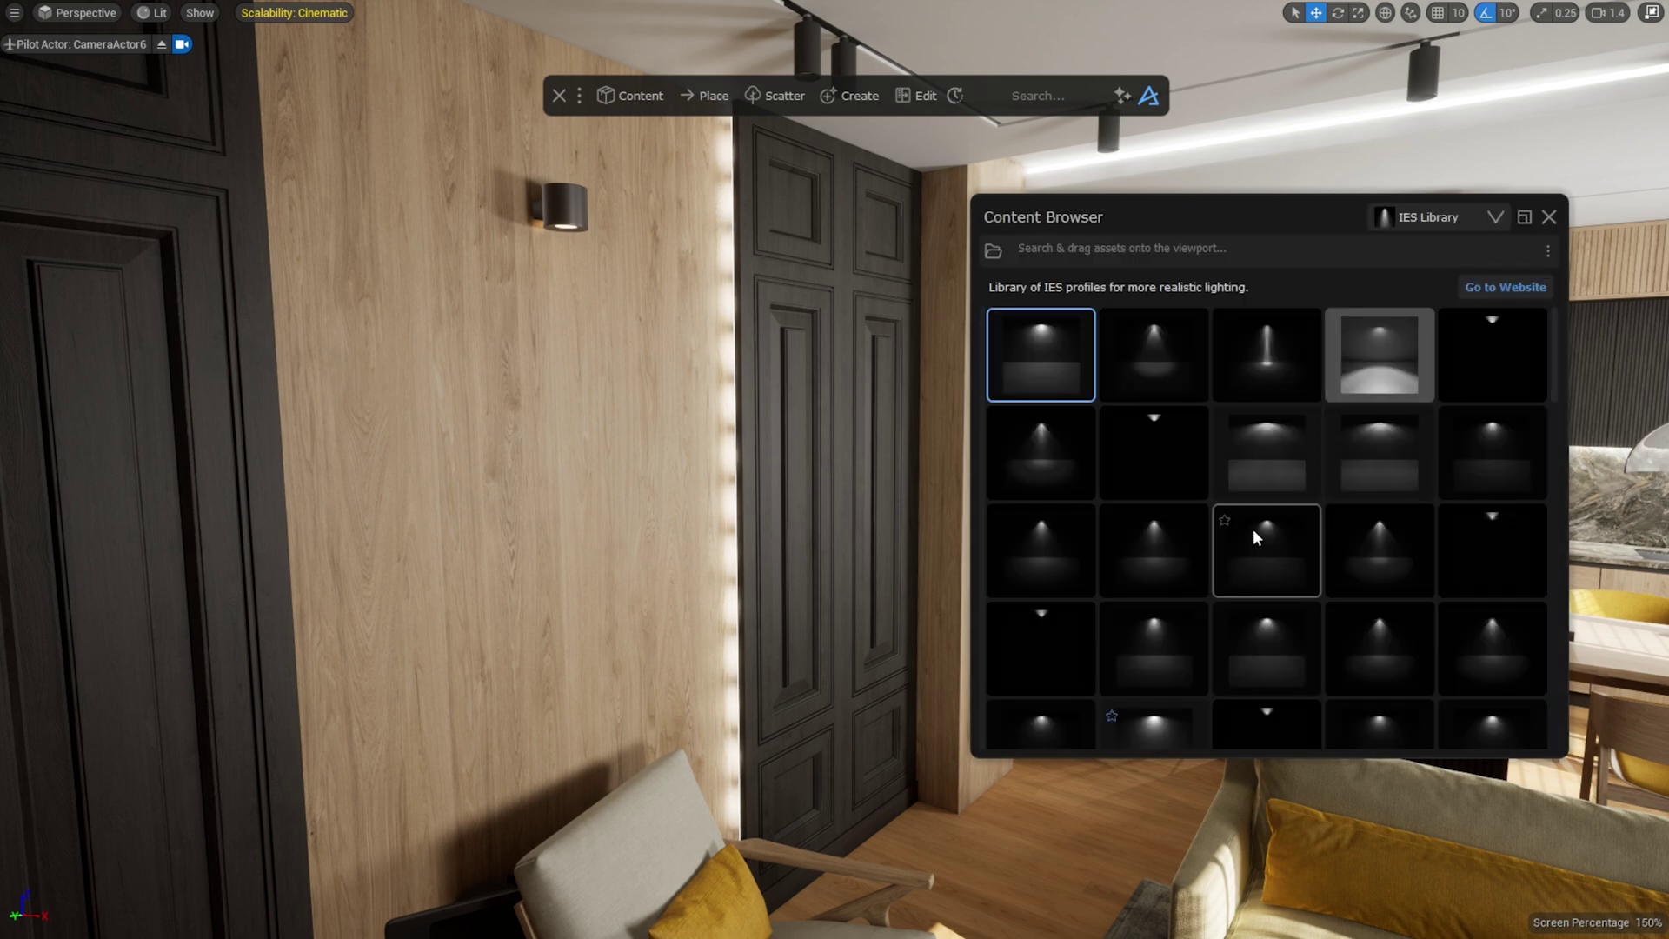
View the details of the BEGA 1400 lm,12 W profile further down the IES Library
scroll(1284, 605, "down", 5)
right_click(1280, 629)
left_click(1320, 653)
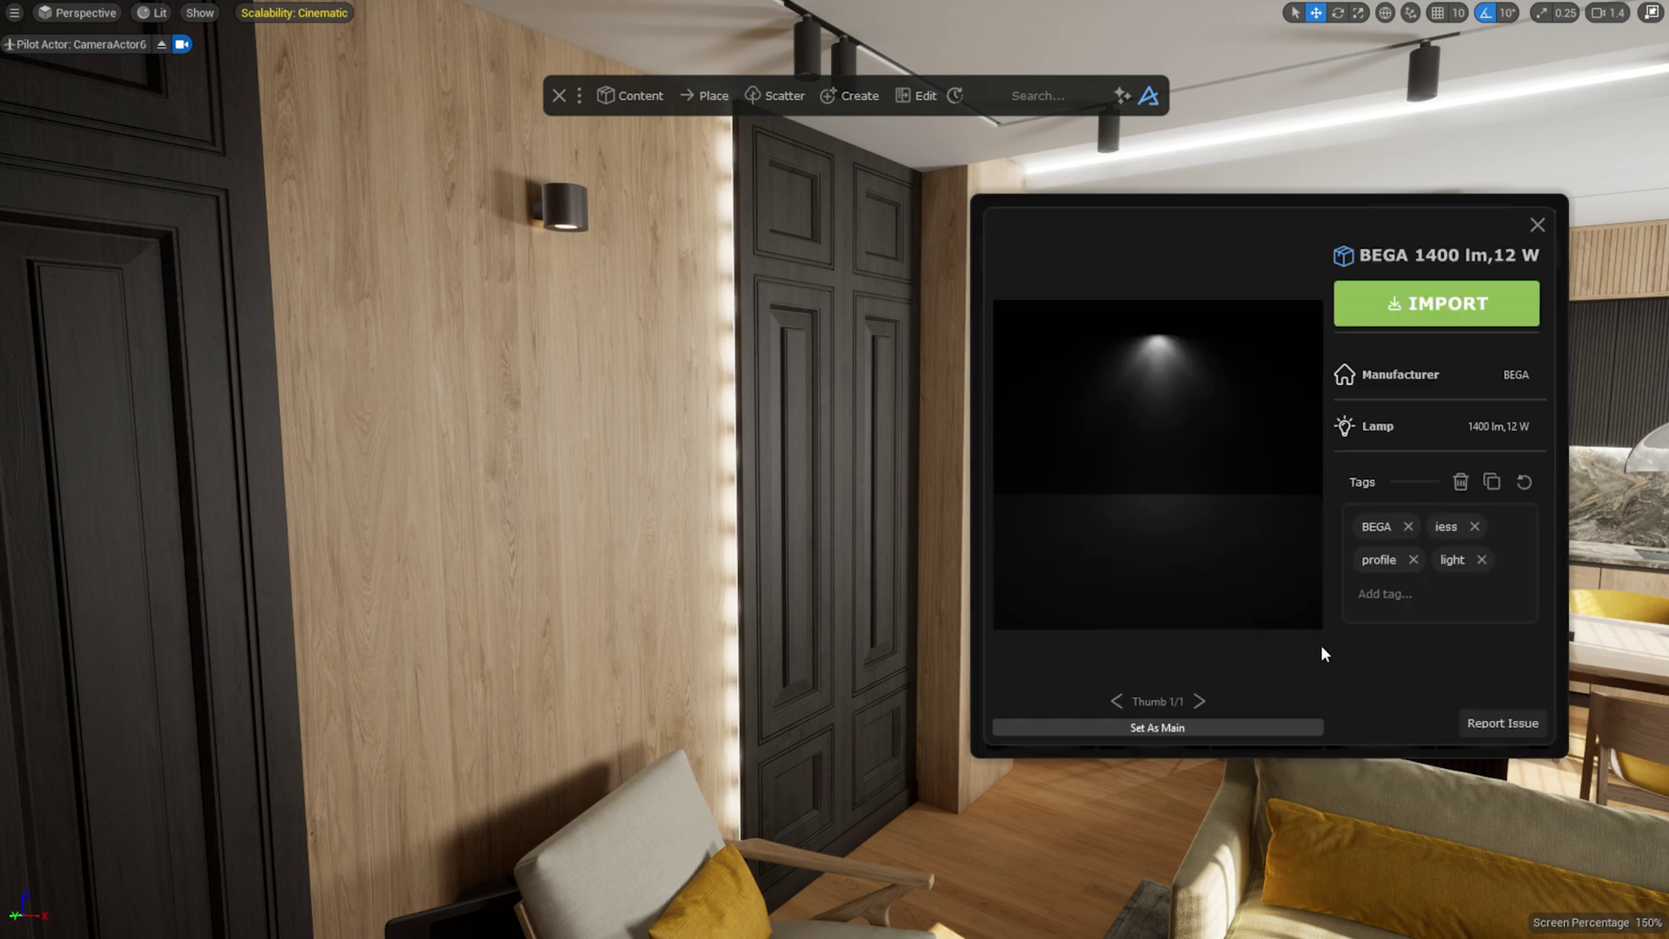
left_click(1537, 225)
Try an IES profile light on the wood wall beneath the wall lamp and delete it
left_click_drag(1172, 358, 532, 242)
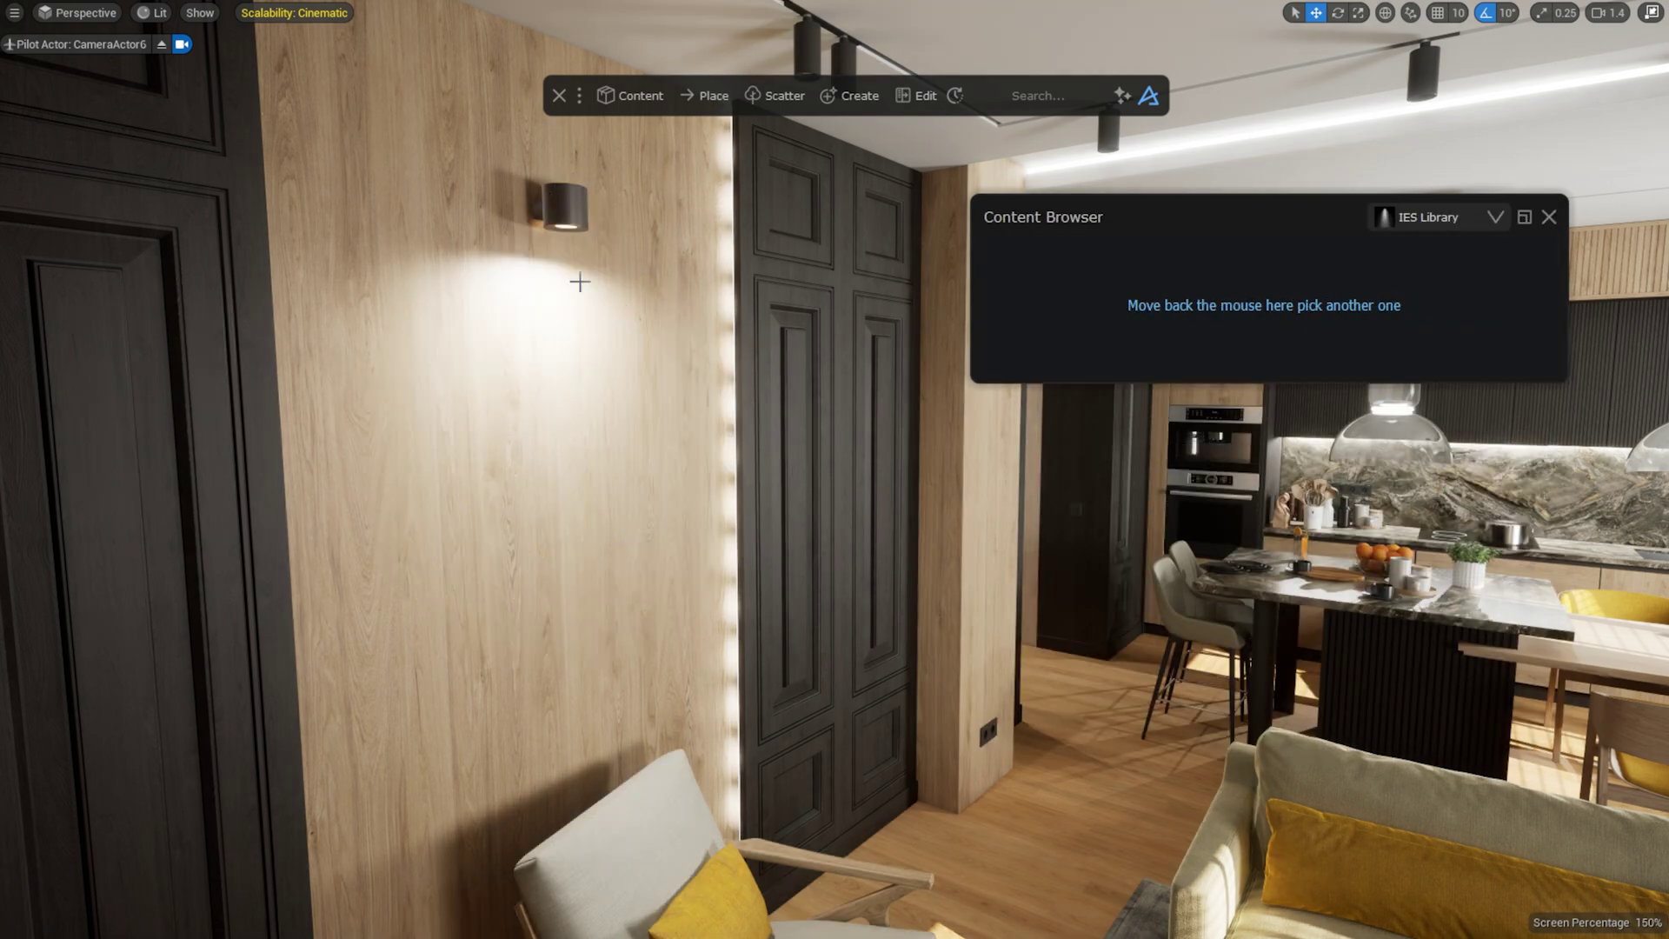
key("g")
key("Delete")
Place a light with another IES profile on the wood wall and move it up to the wall lamp
mouse_move(1177, 287)
scroll(1382, 557, "down", 3)
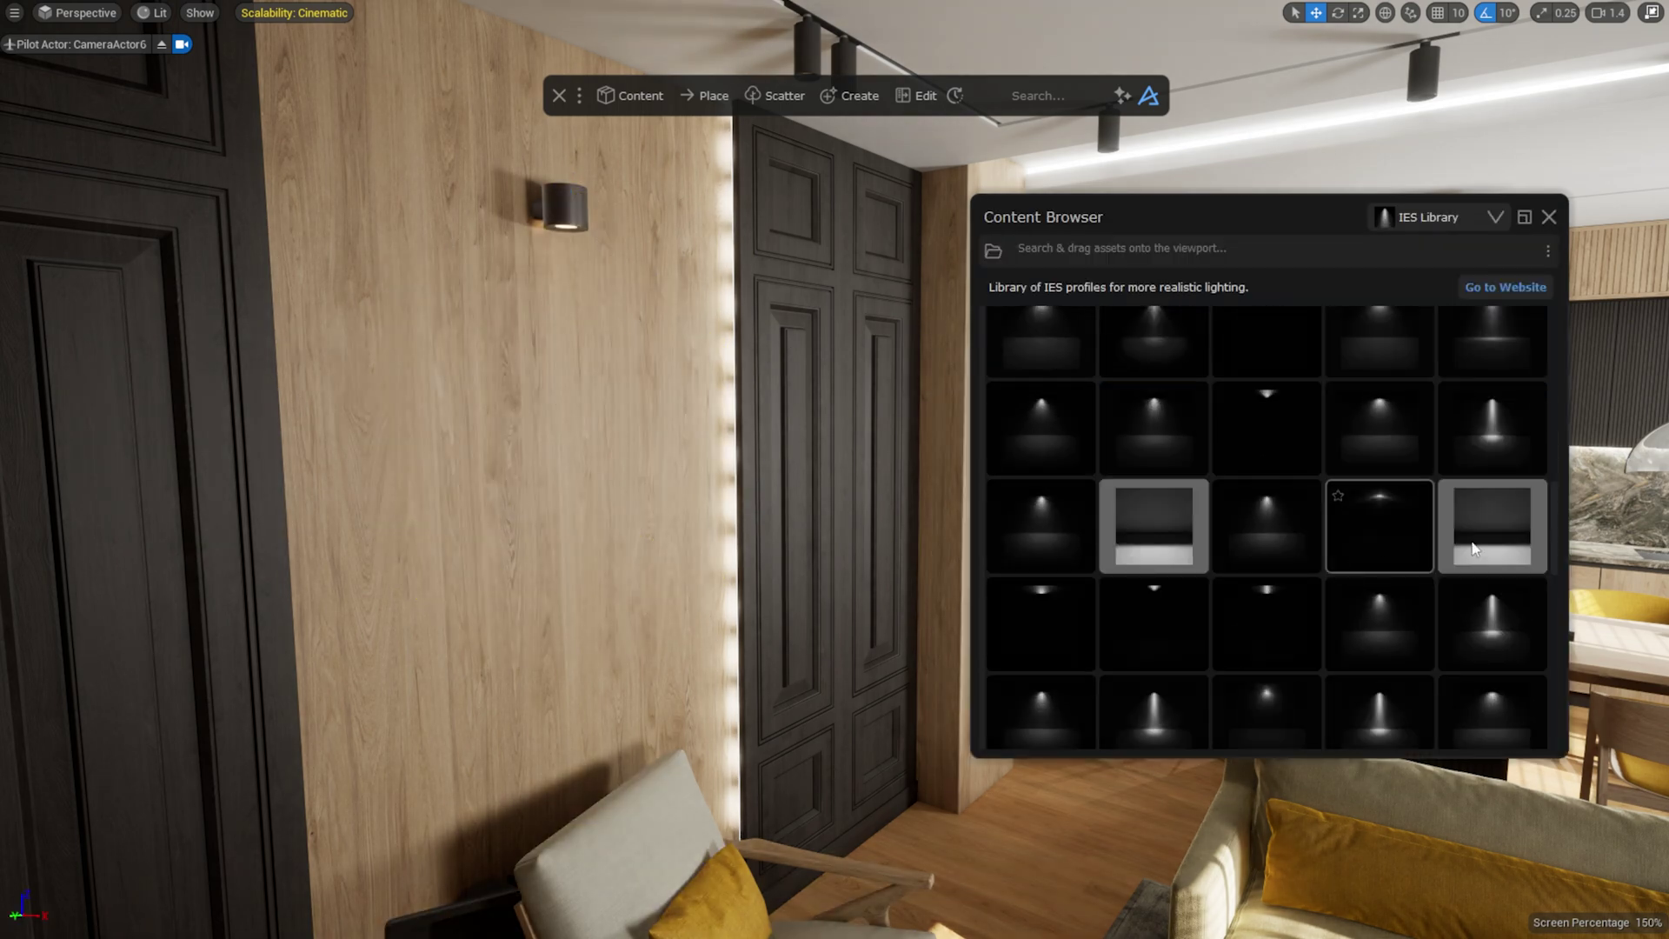
left_click_drag(1296, 525, 547, 346)
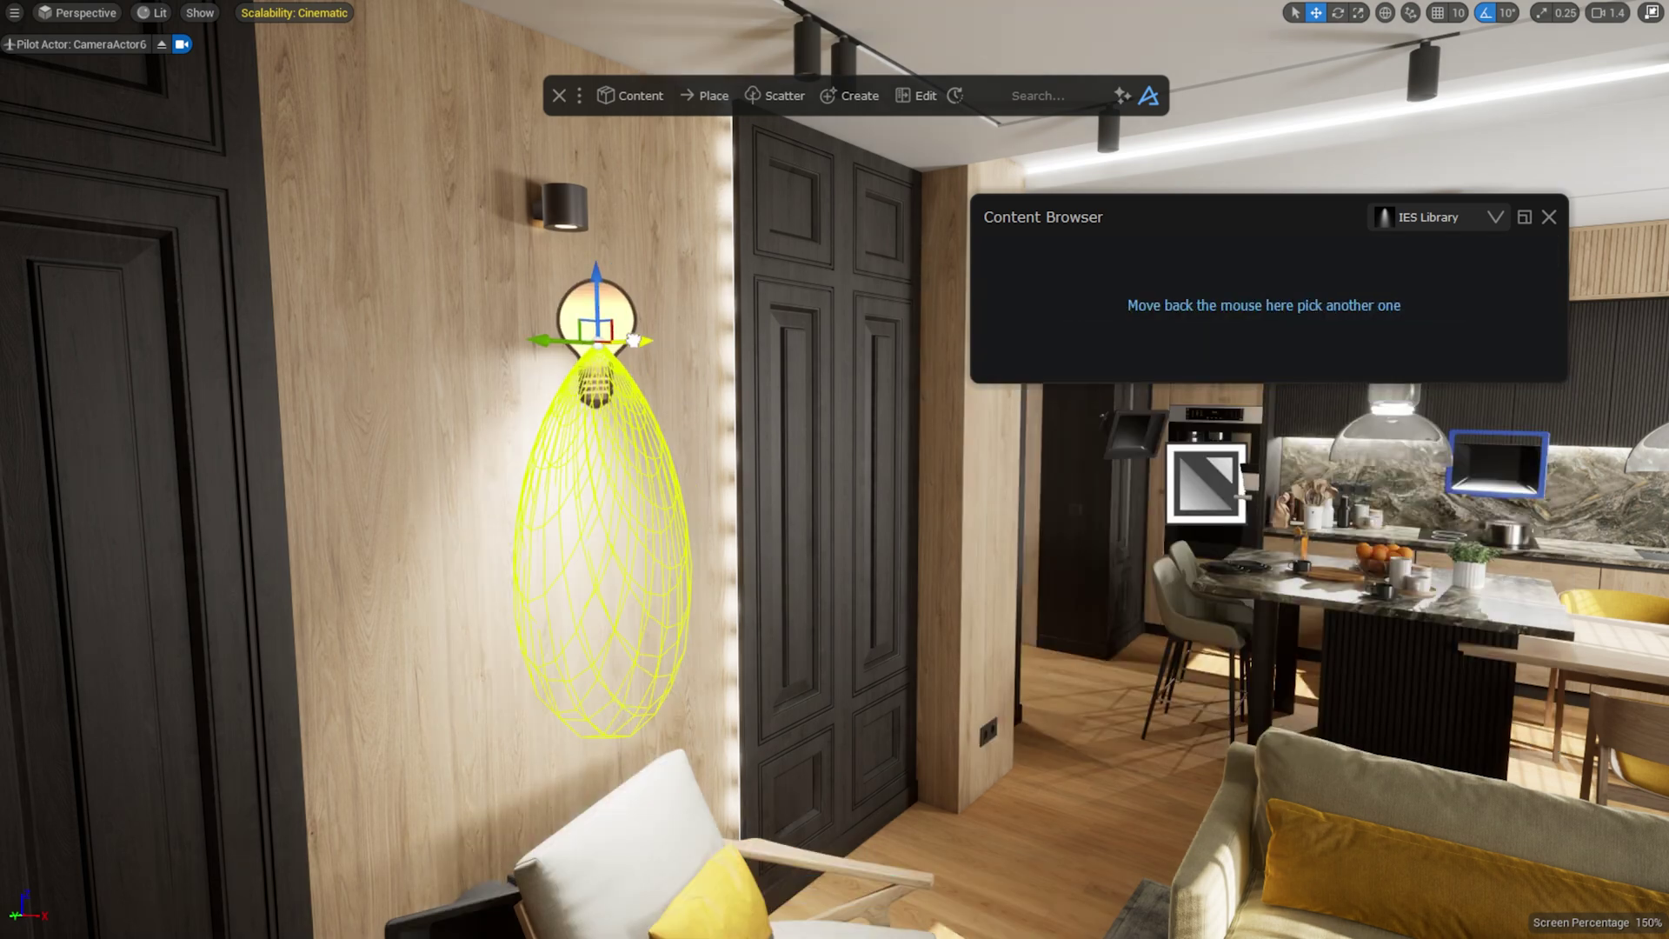
left_click_drag(650, 343, 611, 343)
left_click_drag(575, 289, 564, 211)
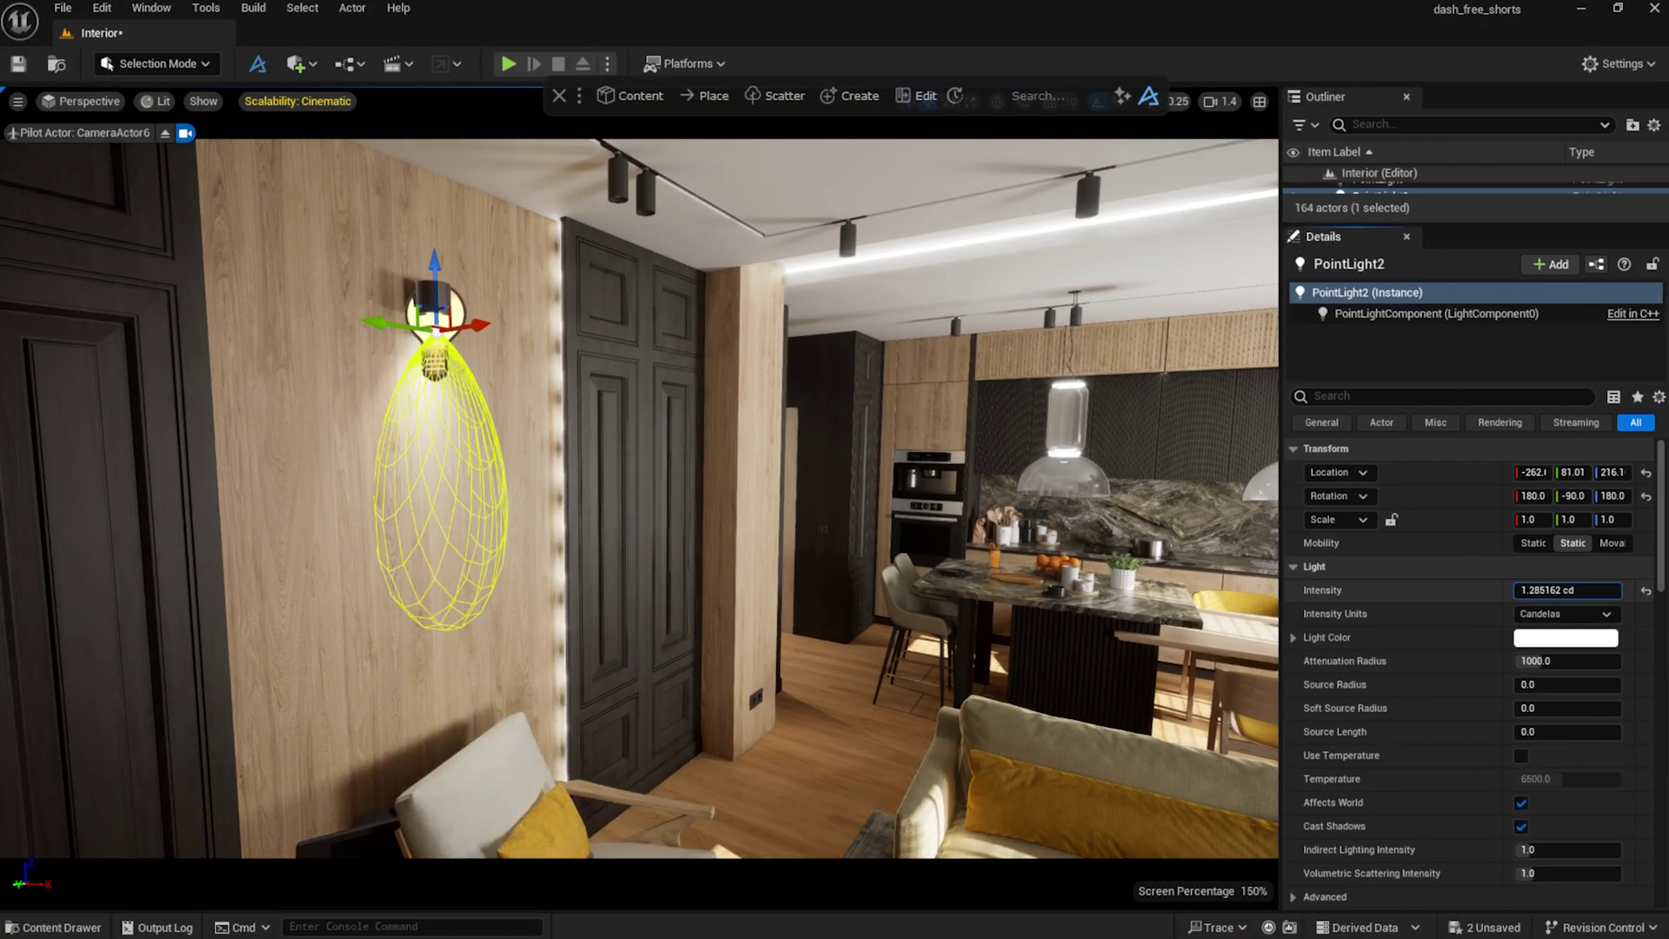
Set the wall lamp light's color to a warm cream, hex sRGB FFEDDAFF, and hide the editor gizmos
left_click(1565, 637)
mouse_move(1270, 625)
left_mouse_down()
mouse_move(1190, 625)
mouse_move(1292, 637)
left_mouse_up()
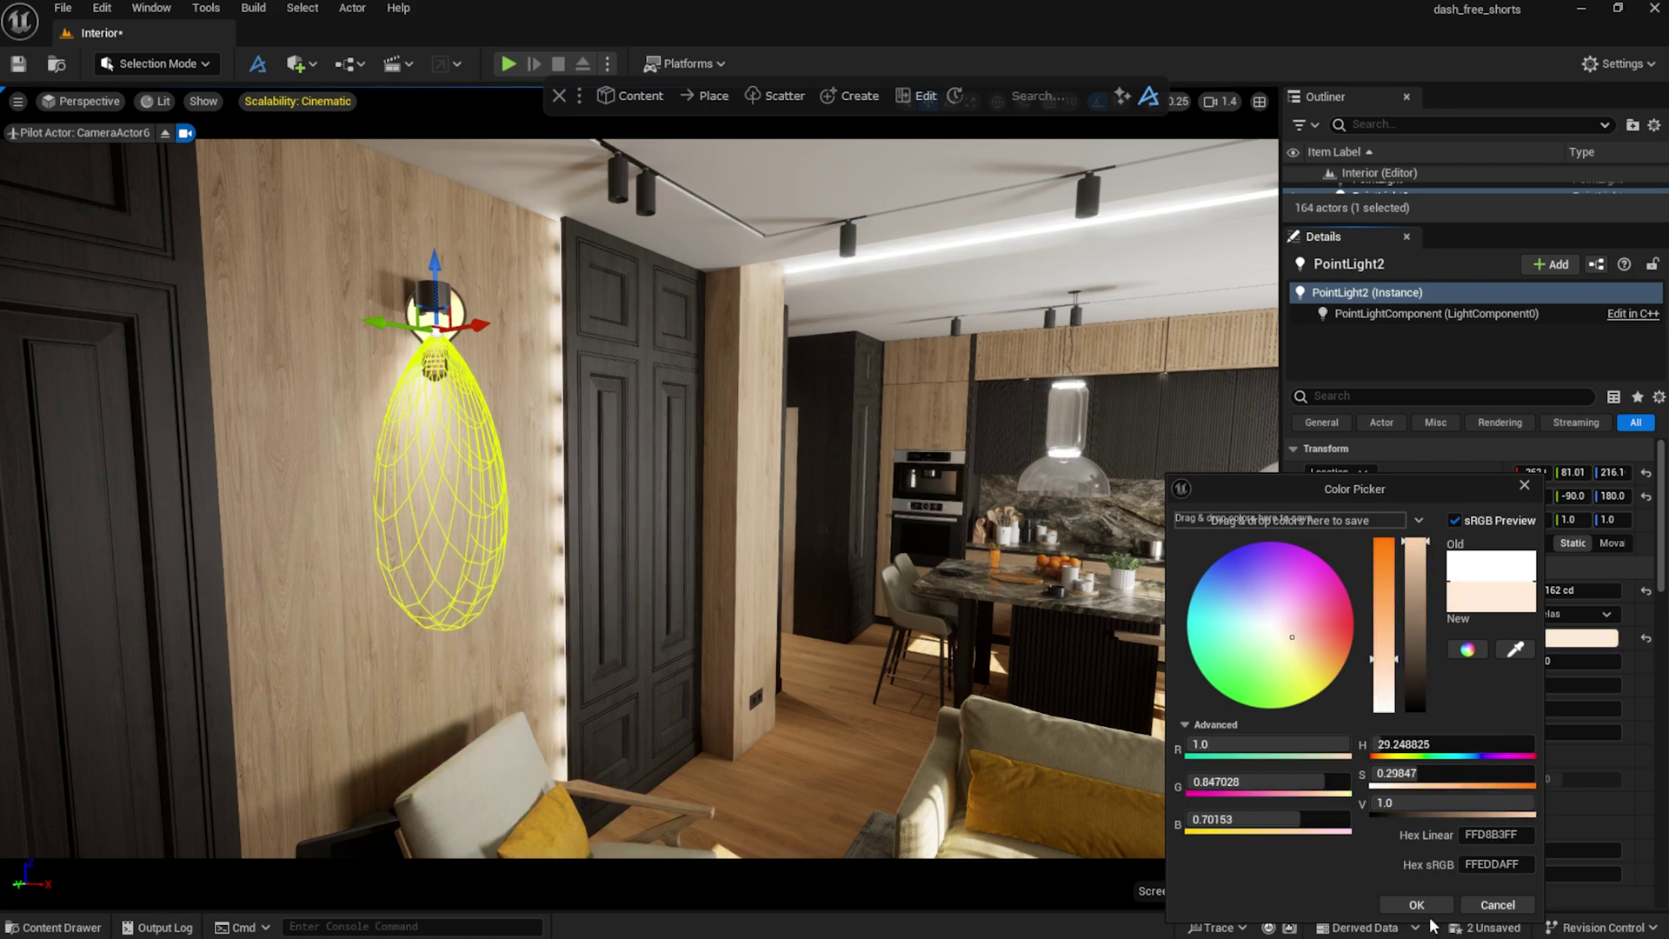
left_click(1439, 909)
key("g")
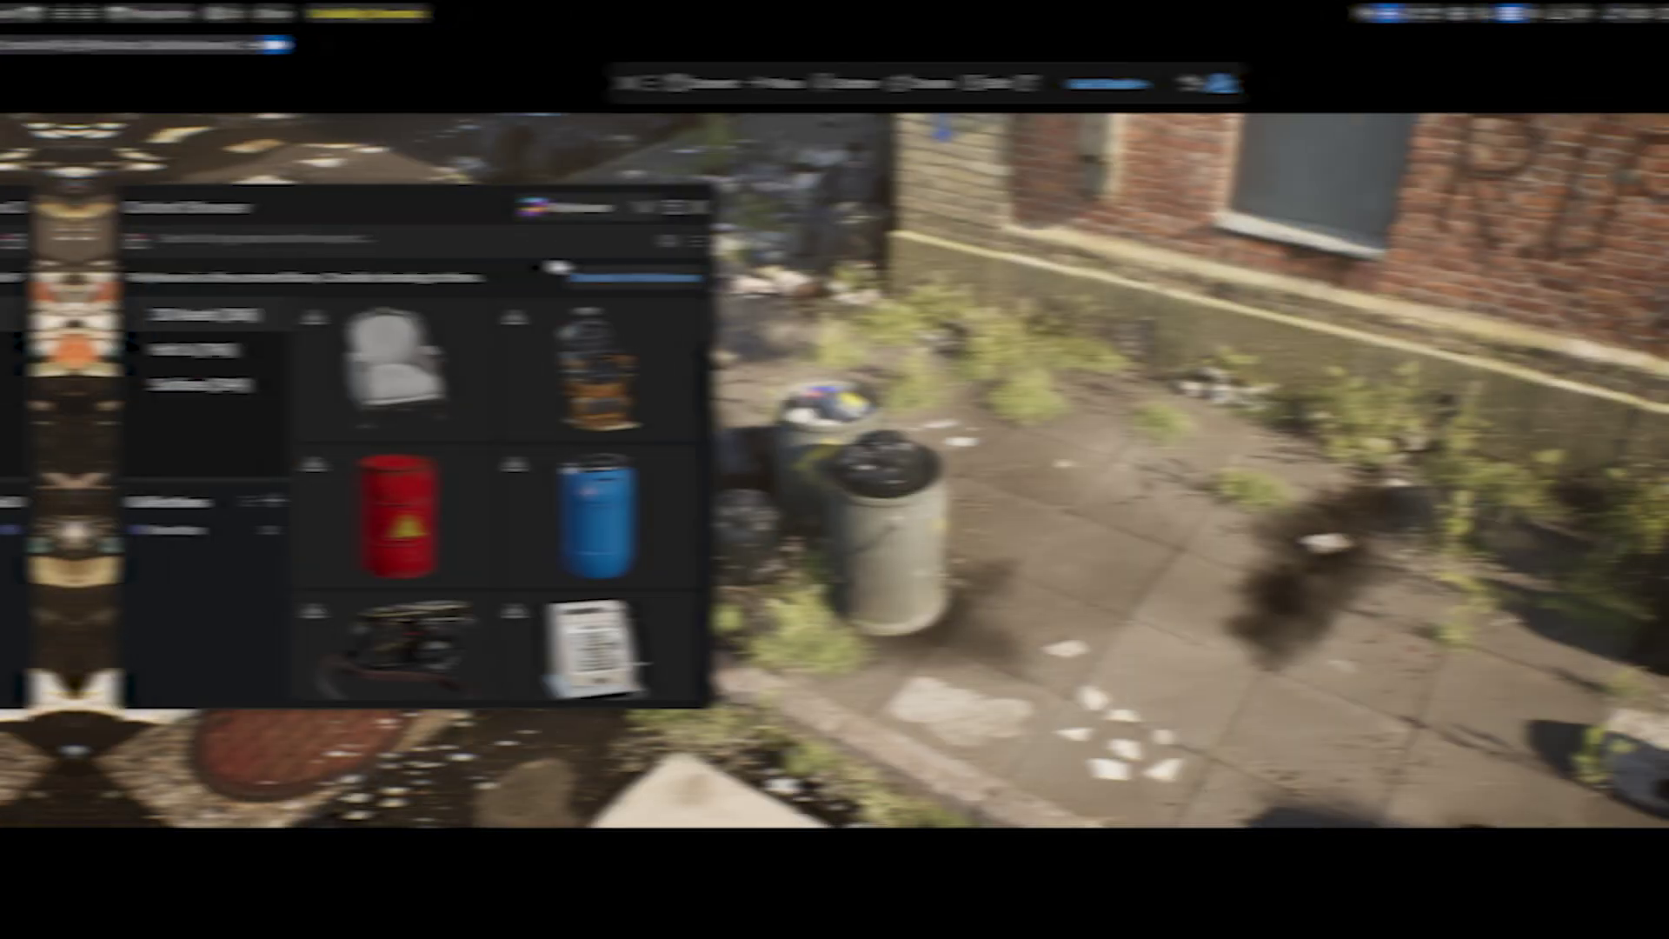
Search the 3D assets for "barrel" and "box", placing the rusty orange barrel and the cardboard box beside the brick wall
type("barrel")
left_click_drag(522, 499, 1156, 417)
left_click(243, 242)
type("box")
left_click_drag(294, 344, 969, 421)
key("r")
key("e")
Place a second cardboard box on the pavement and move it next to the dark bin and trash bags
left_click_drag(322, 367, 1391, 627)
key("w")
left_click_drag(1443, 695, 1638, 713)
key("Escape")
Place the gray electrical cabinet near the brick wall and rotate it about -183°
mouse_move(527, 422)
left_click_drag(527, 422, 1539, 530)
key("e")
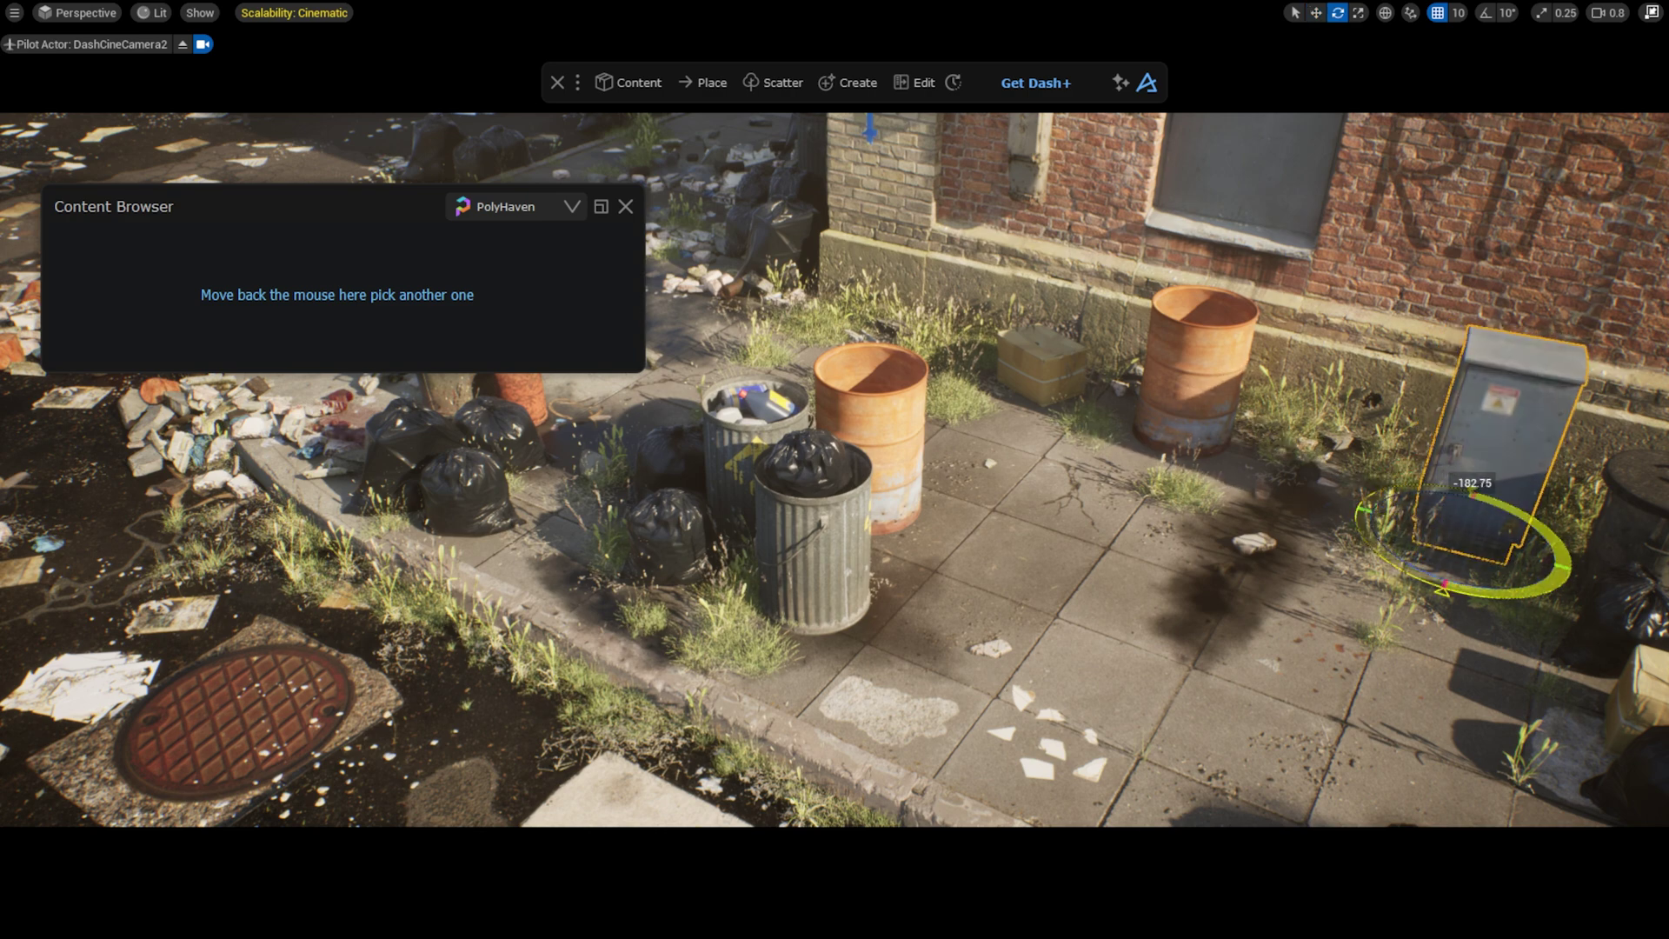
Move the Content Browser off the trash cans and place the weathered round pot on the far pavement, rotating it about 70°
mouse_move(513, 511)
left_click_drag(339, 204, 1234, 204)
left_click_drag(1222, 472, 673, 274)
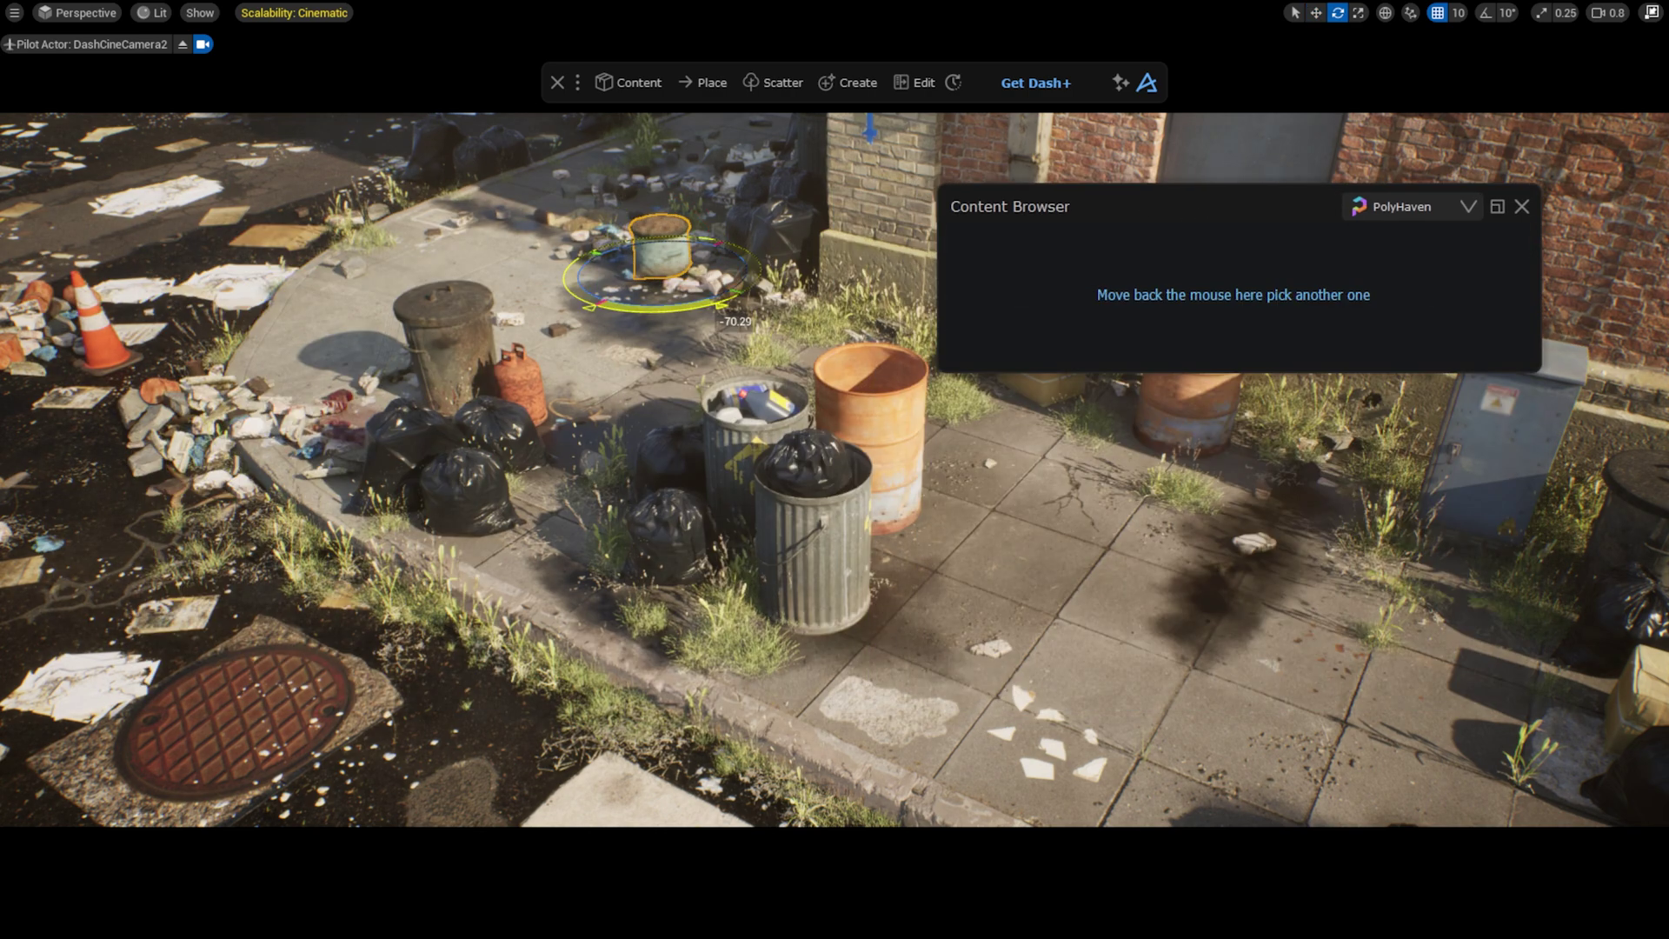
Find the car tire among the 3D assets and stack tires on the pavement beside the orange barrel
mouse_move(1265, 468)
scroll(1260, 471, "down", 10)
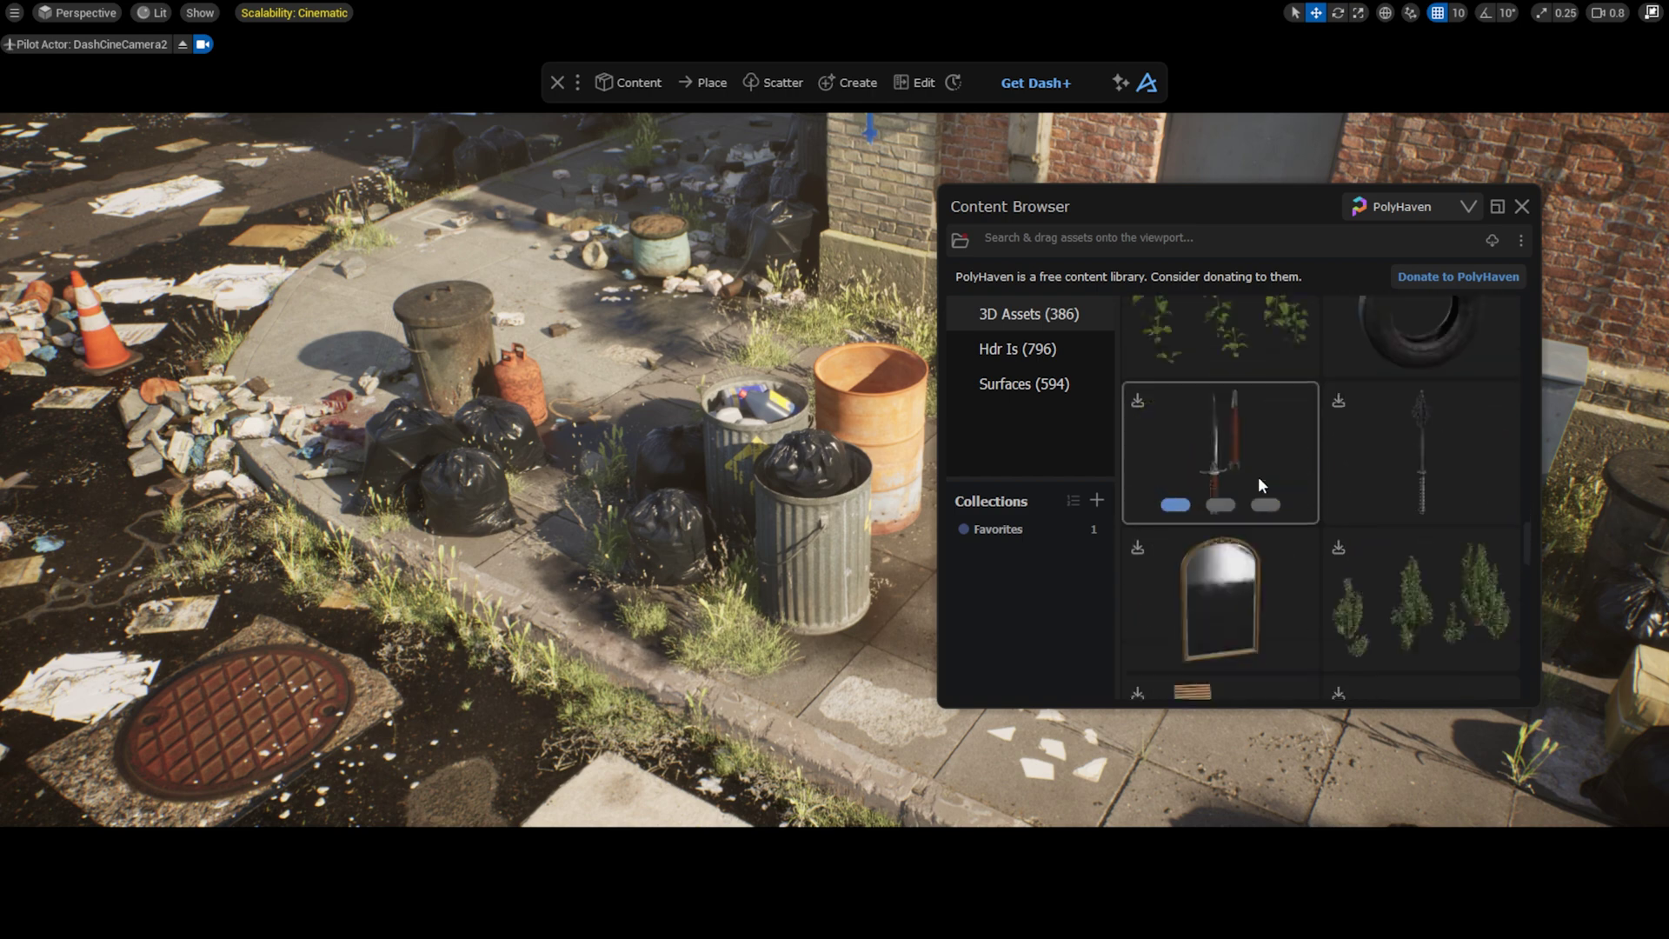
left_click_drag(1427, 476, 405, 239)
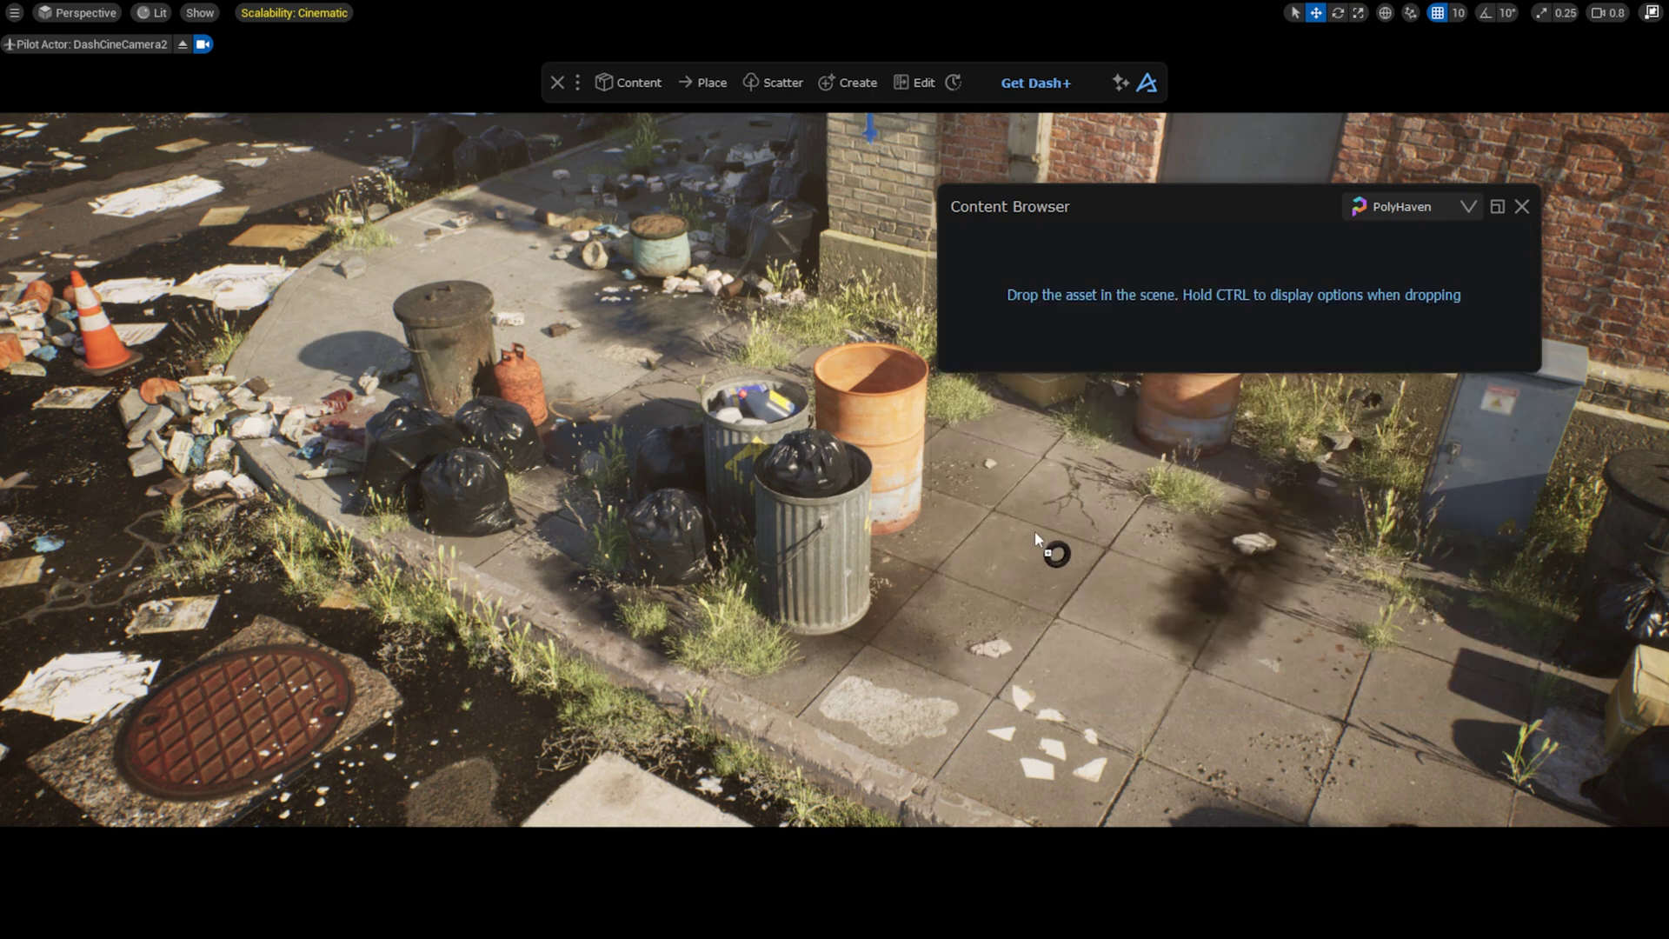
left_click_drag(1045, 543, 1012, 544)
left_click_drag(1017, 477, 1005, 415)
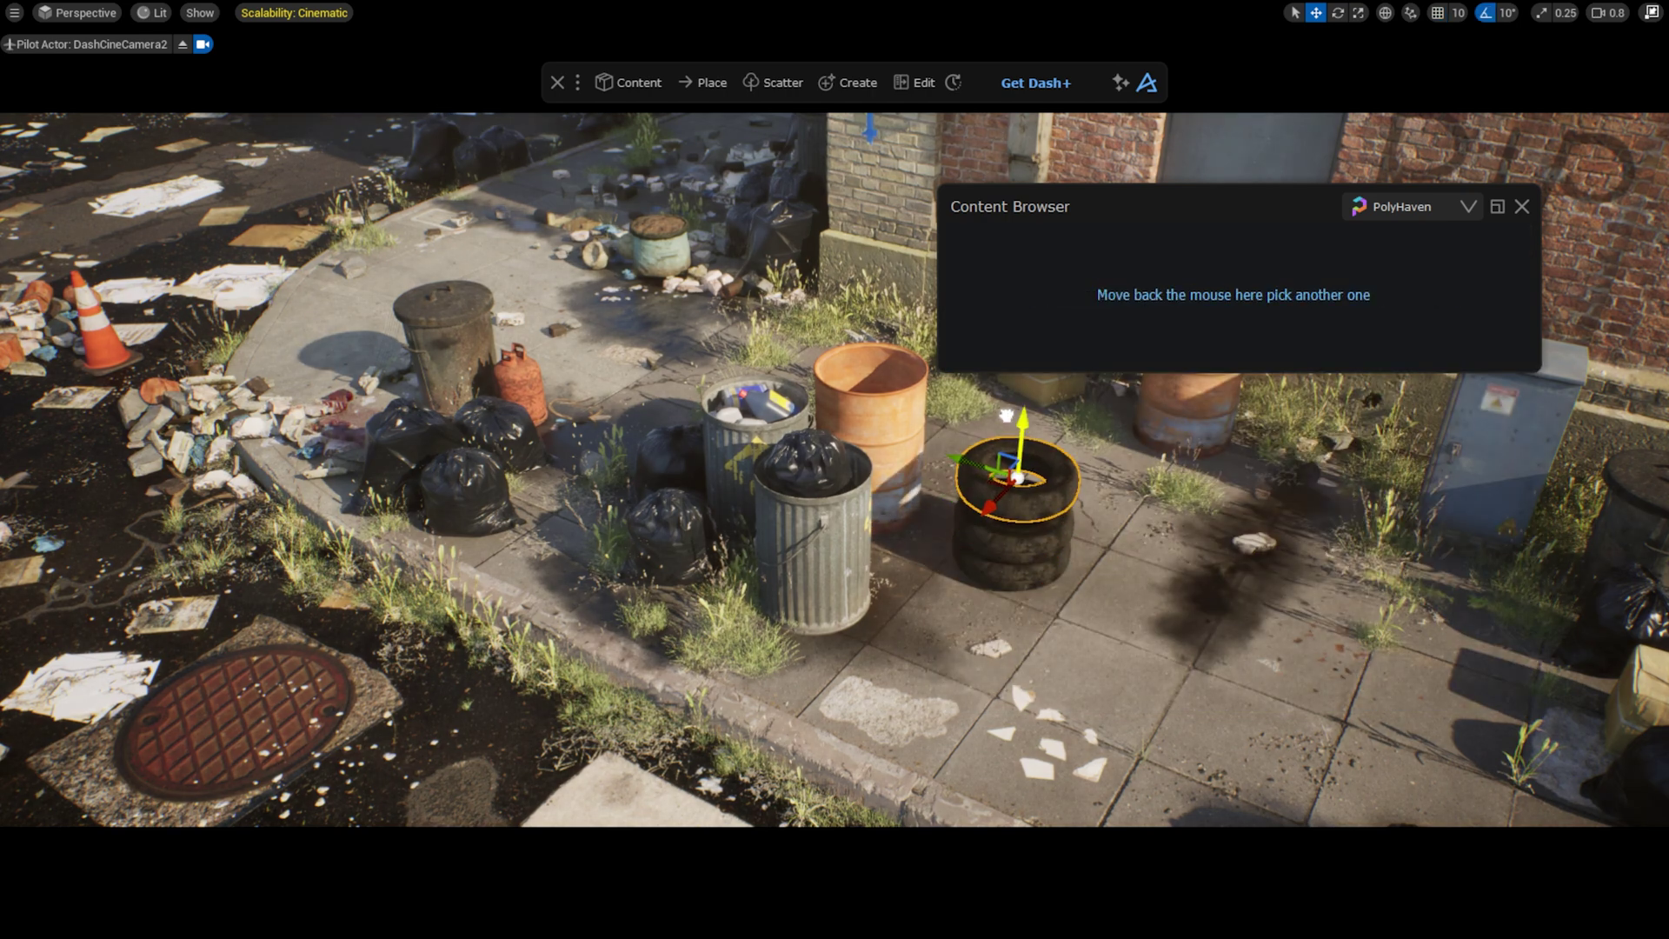
Select the stacked tires together and move them across the pavement toward the dark bin
left_click(1043, 486, "shift")
left_click_drag(966, 483, 1365, 668)
key("Escape")
Search the 3D assets for "car" and place the covered car on the street beyond the traffic cone
left_click(1103, 243)
type("car")
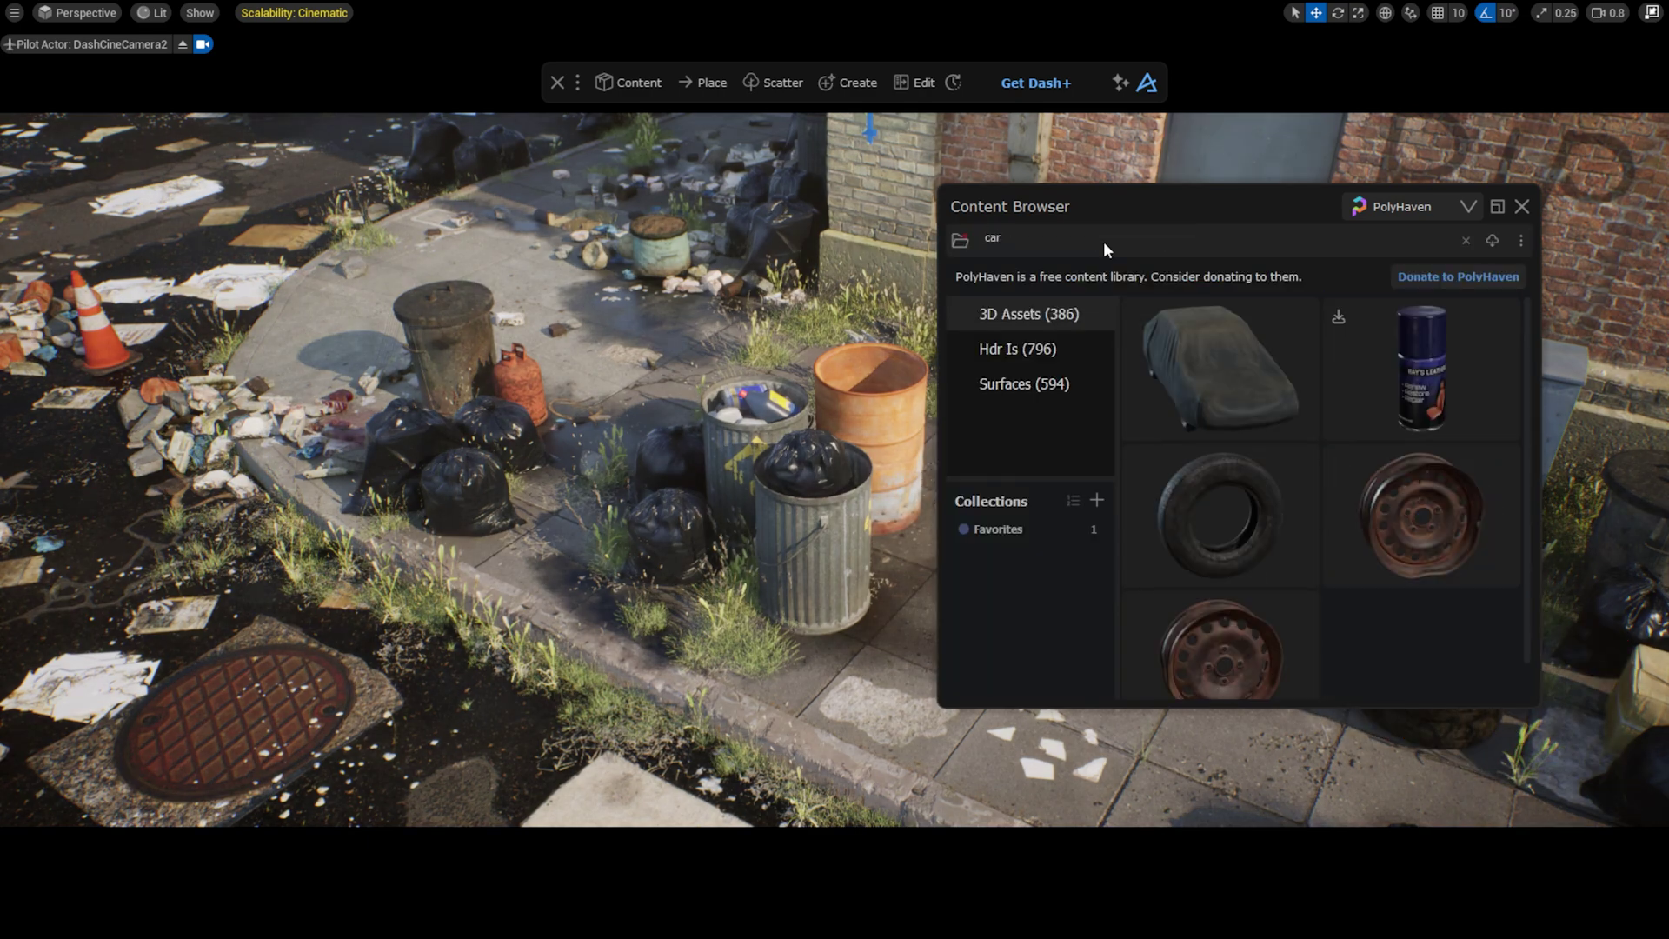
left_click_drag(1239, 352, 227, 212)
key("e")
key("w")
Search the 3D assets for "concrete" and place the striped concrete barrier on the street beside the manhole cover
left_click(1156, 240)
type("concrete")
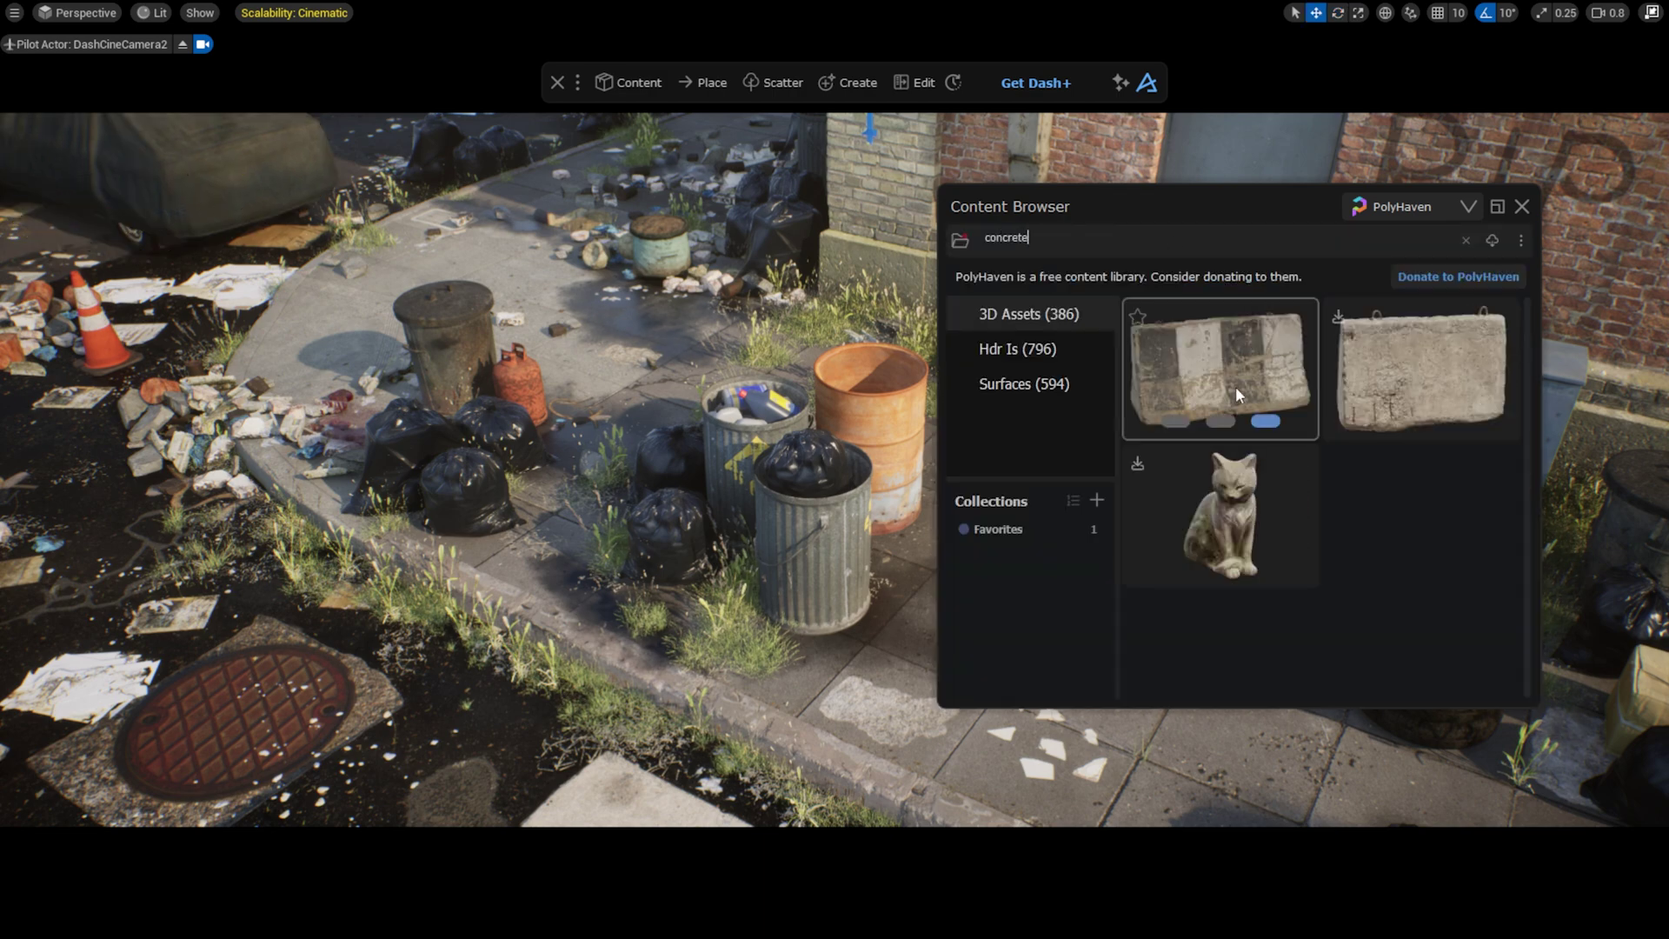
left_click_drag(1238, 393, 1, 660)
mouse_move(1269, 476)
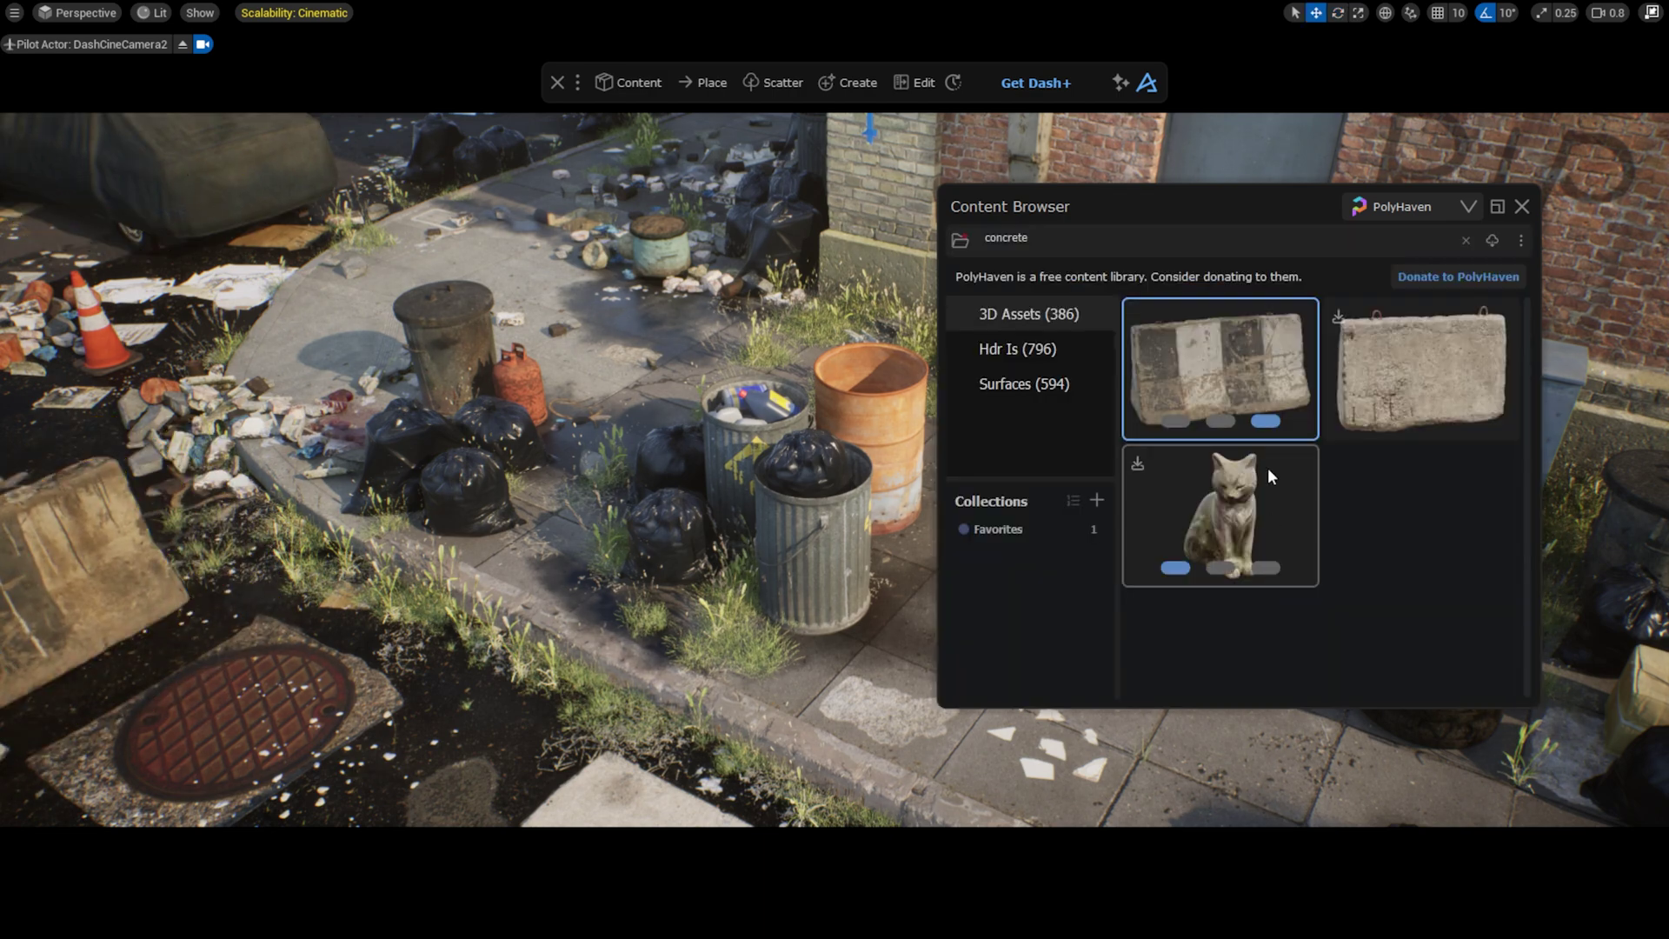
Search the 3D assets for "rim", place the rusty wheel rim by the foot of the orange barrel, and rotate and nudge it
double_click(1202, 243)
type("rim")
left_click_drag(1356, 379, 877, 545)
key("e")
left_click_drag(965, 495, 848, 508)
key("w")
left_click_drag(929, 506, 928, 520)
left_click_drag(1143, 478, 1447, 853, "alt")
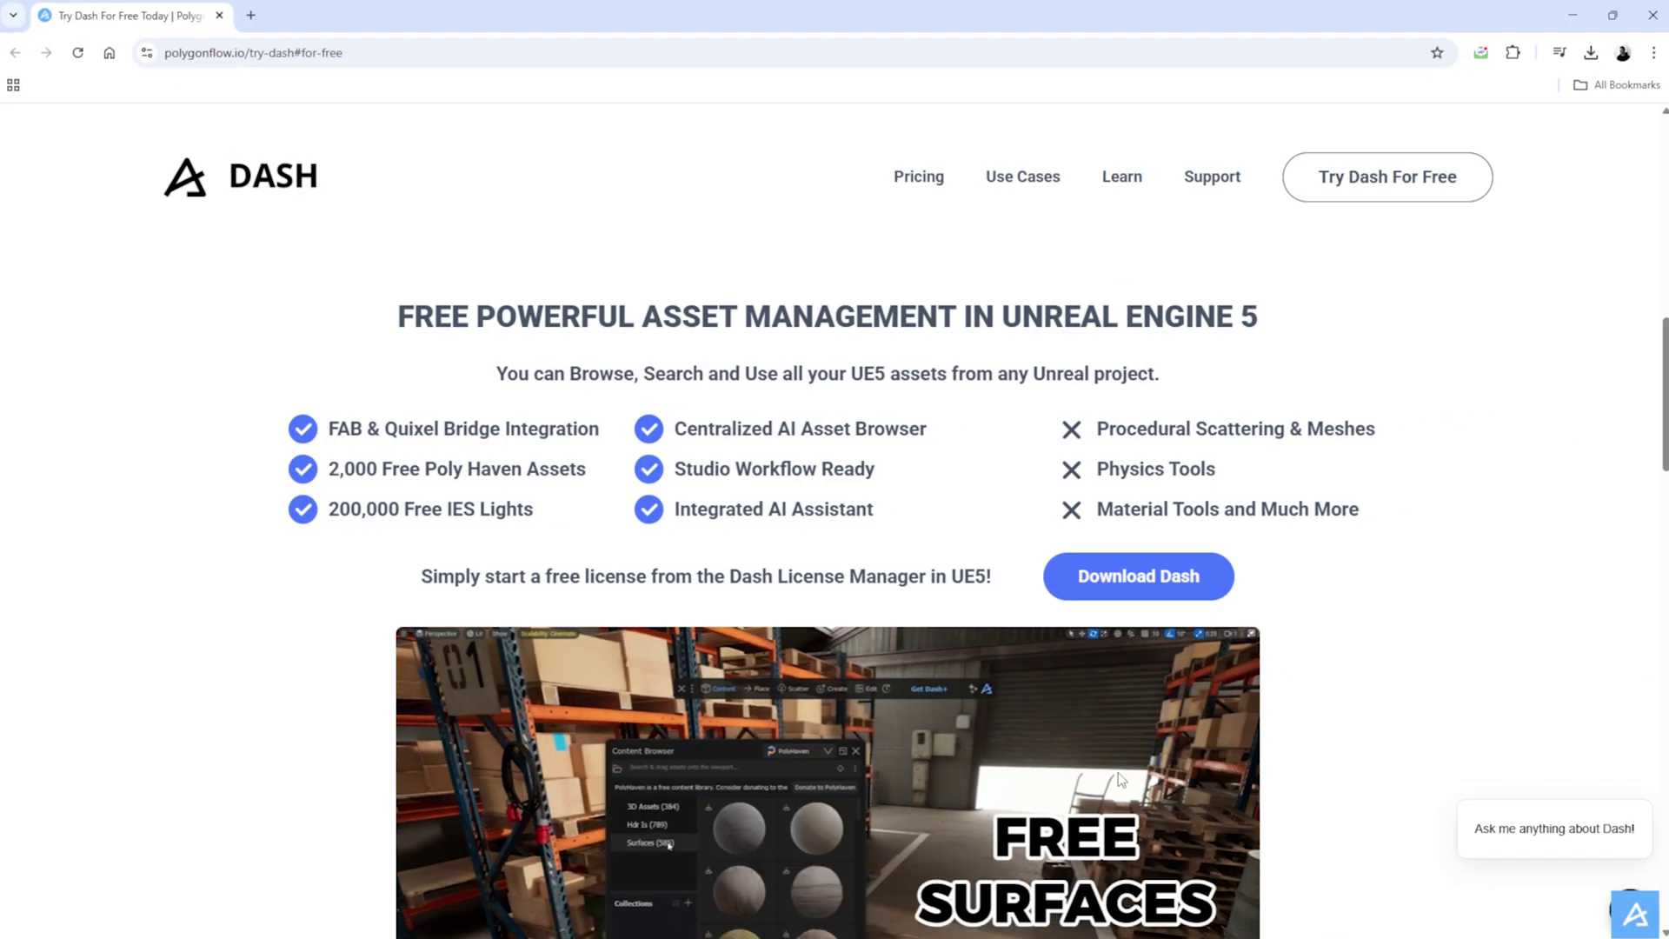
Look over the free Dash features on polygonflow.io's Try Dash page in the web browser
scroll(1418, 374, "down", 3)
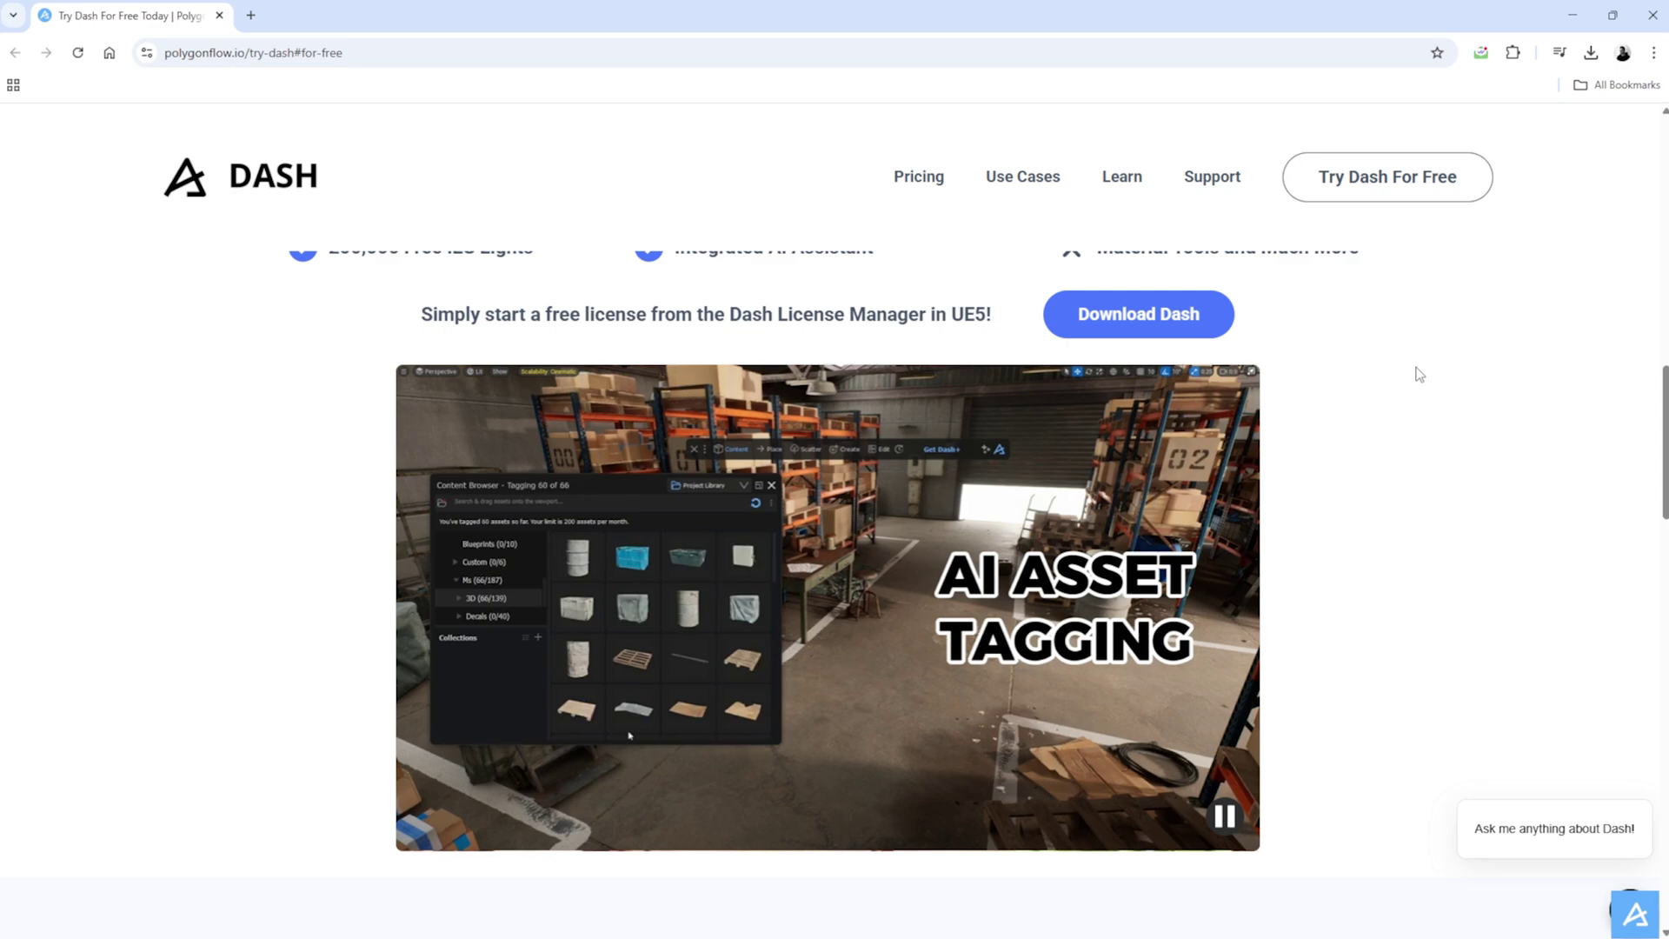